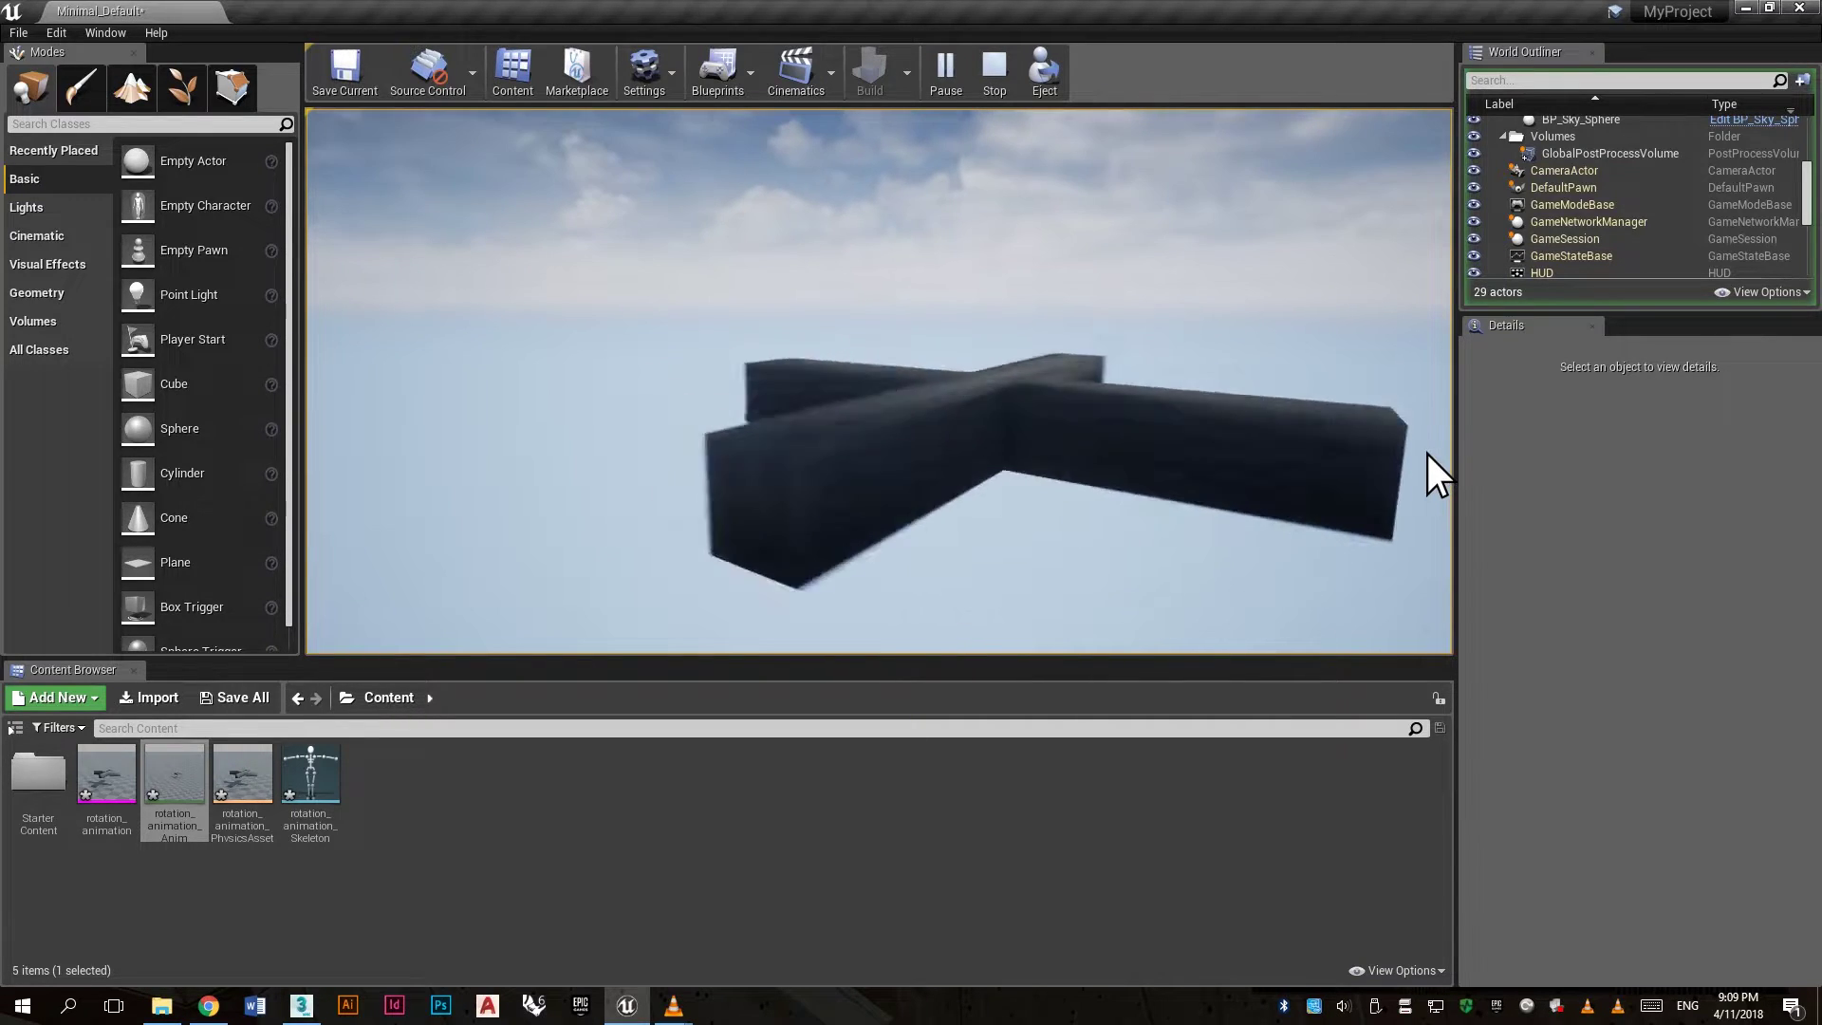
Step: Stop the Unreal Engine level preview and select the cross-shaped Box002 in 3ds Max
key(Escape)
scroll(1184, 549, down, 3)
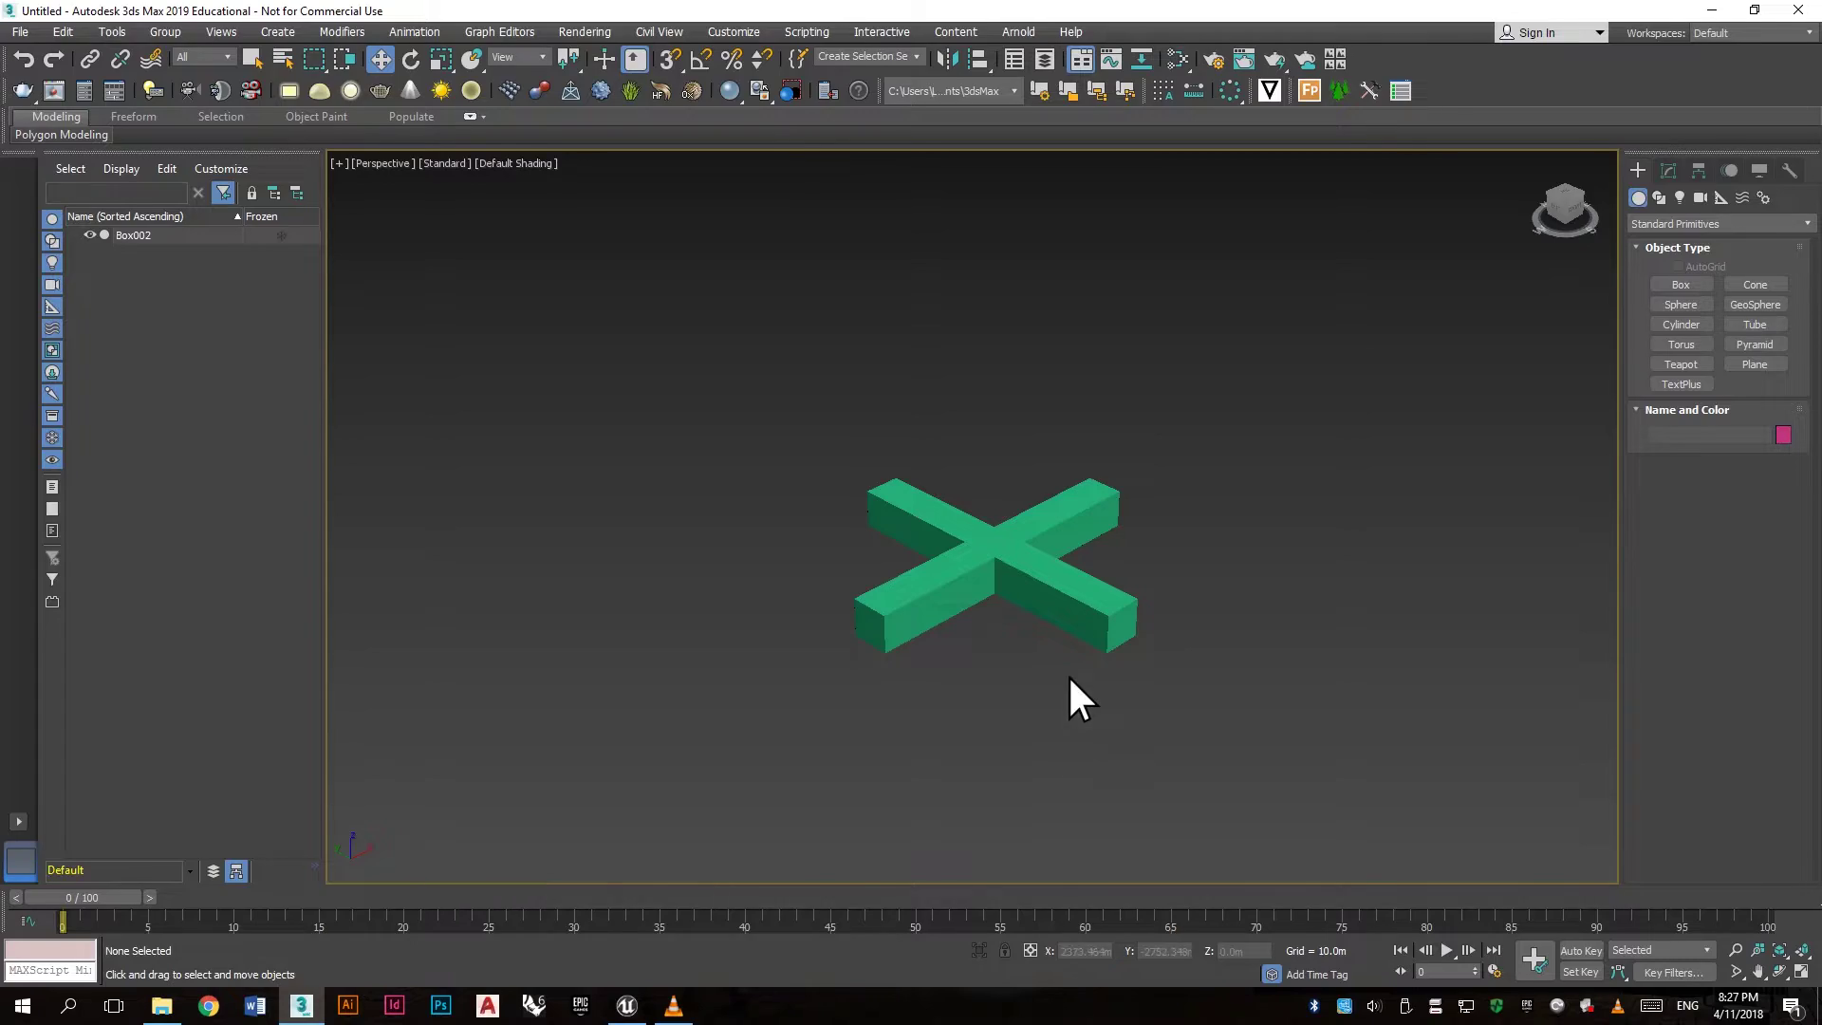
click(1107, 635)
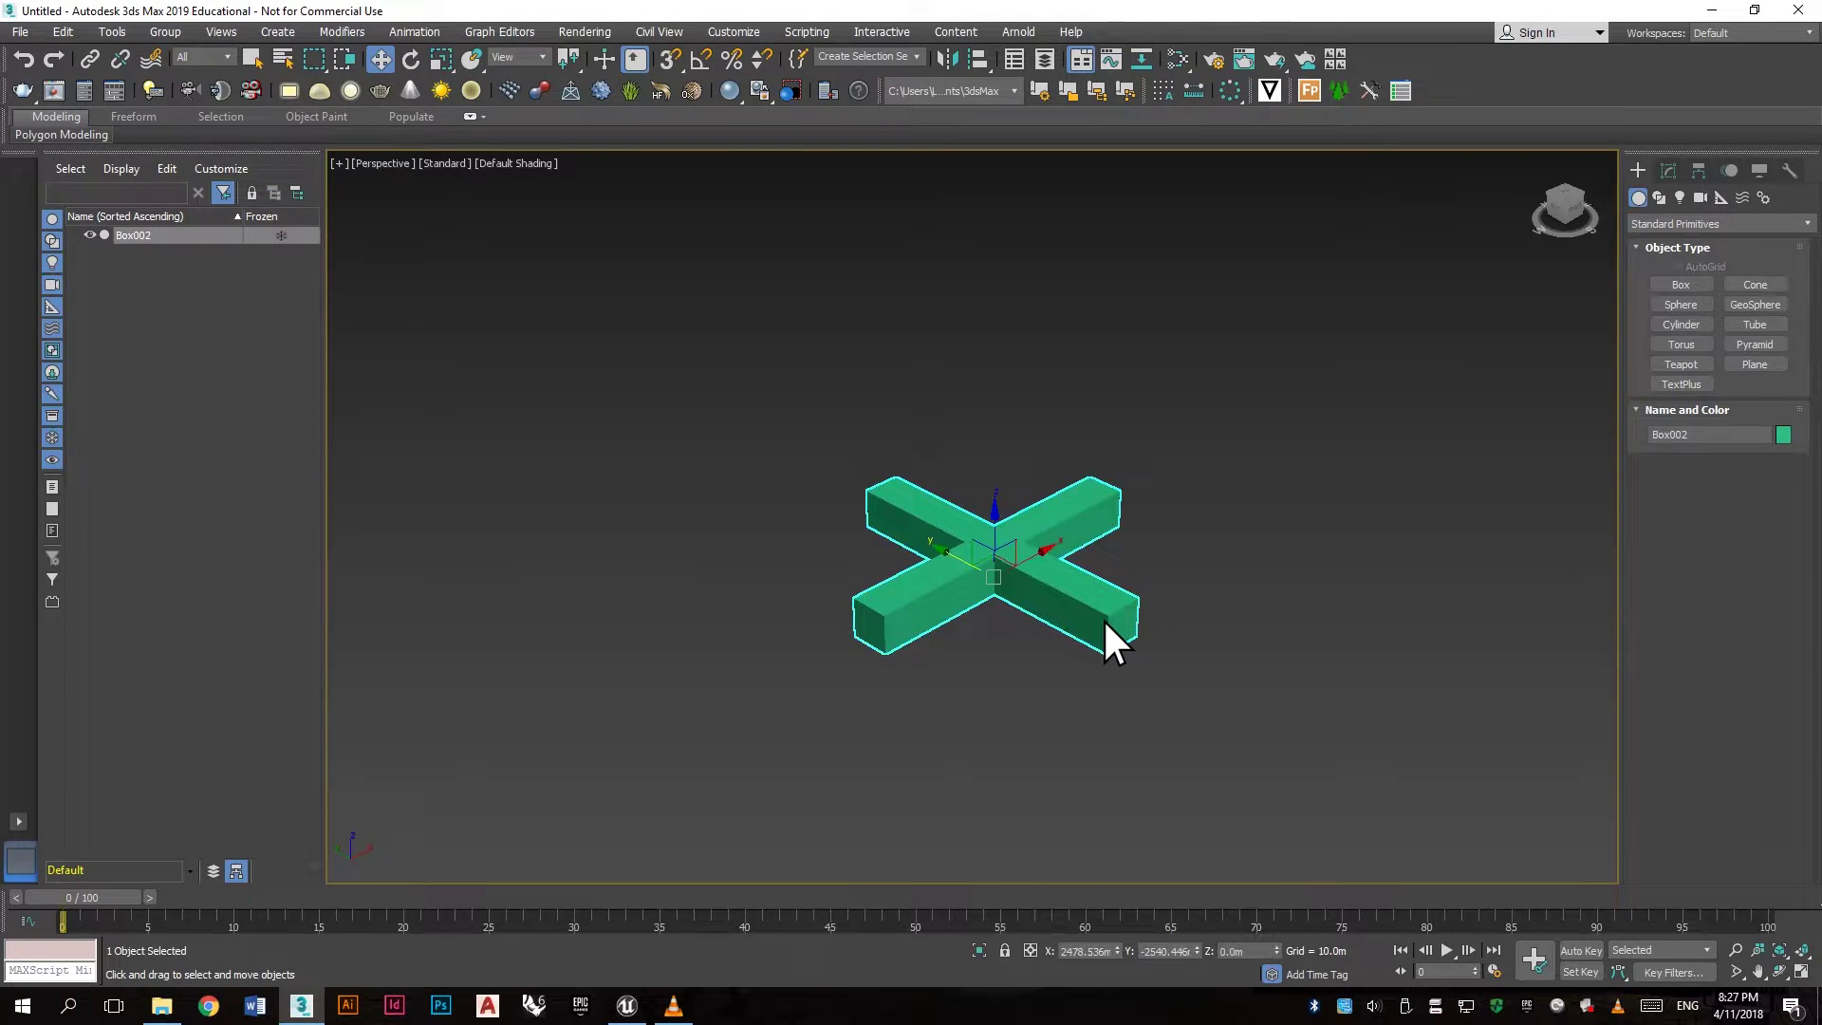
Step: Create a Dummy helper, Dummy001, in the viewport beside the cross
click(1719, 198)
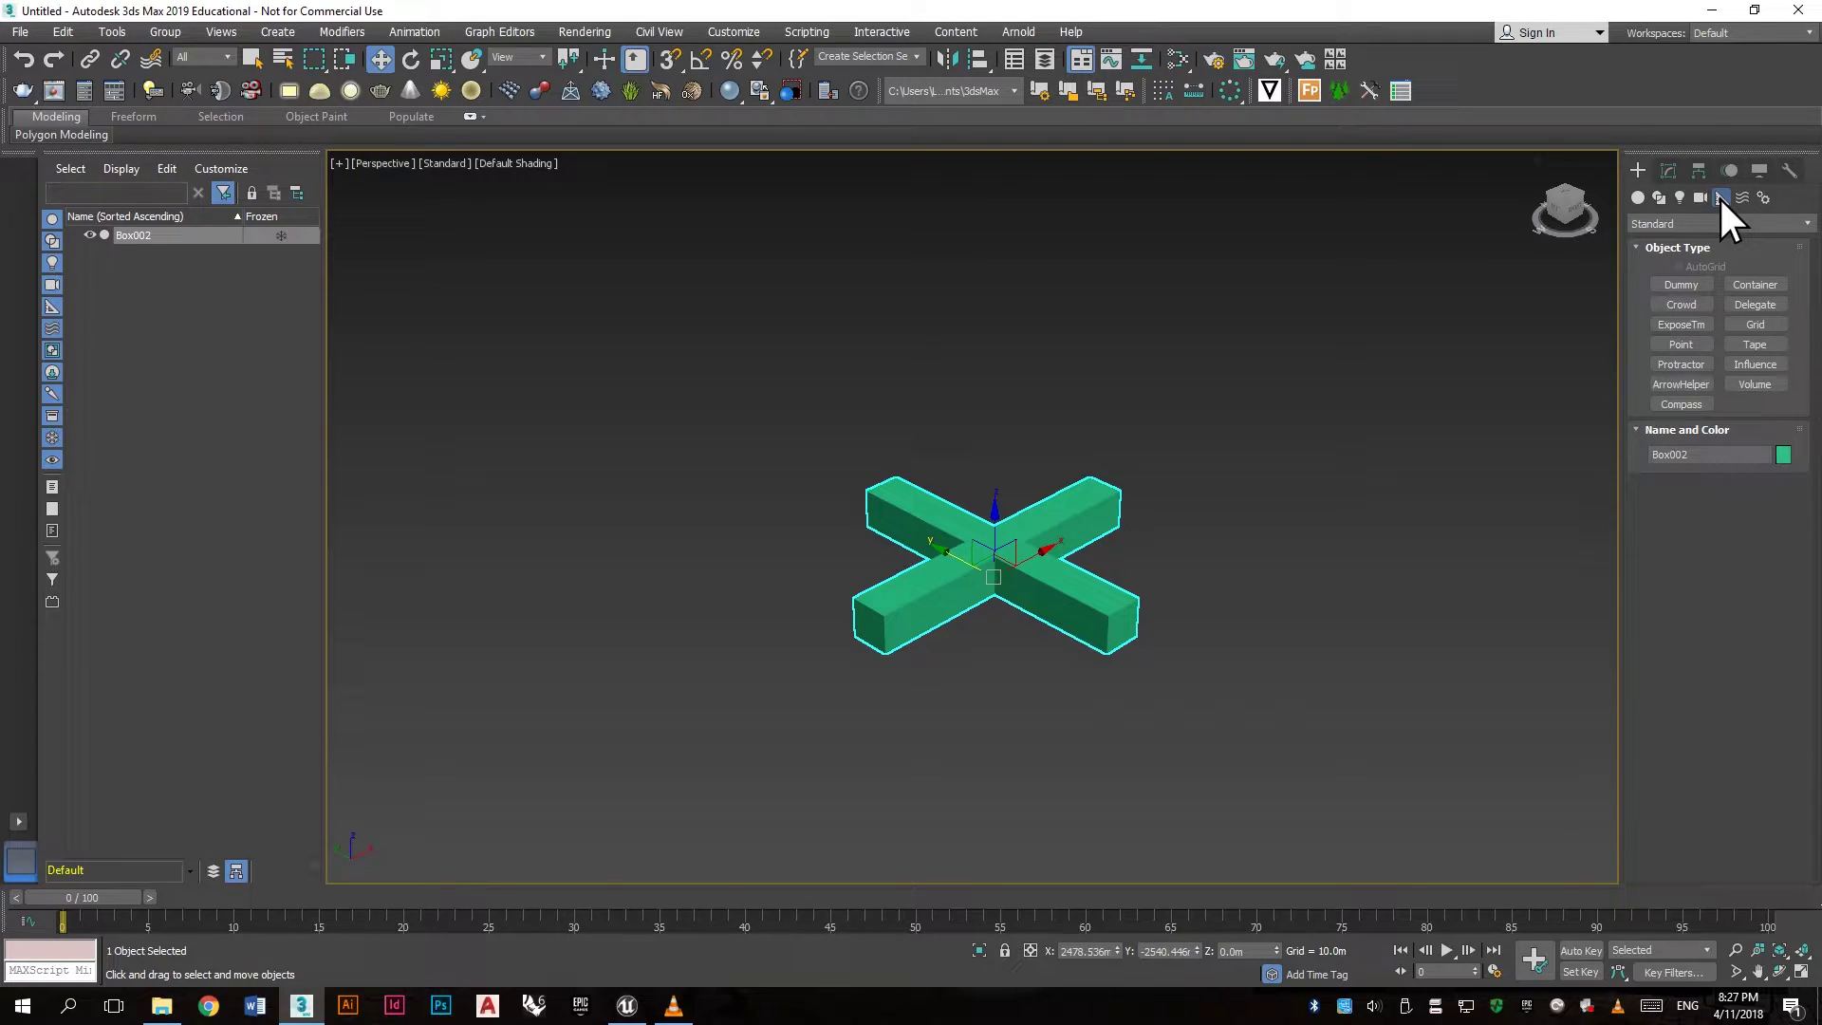
click(1681, 285)
drag(1201, 389, 1233, 427)
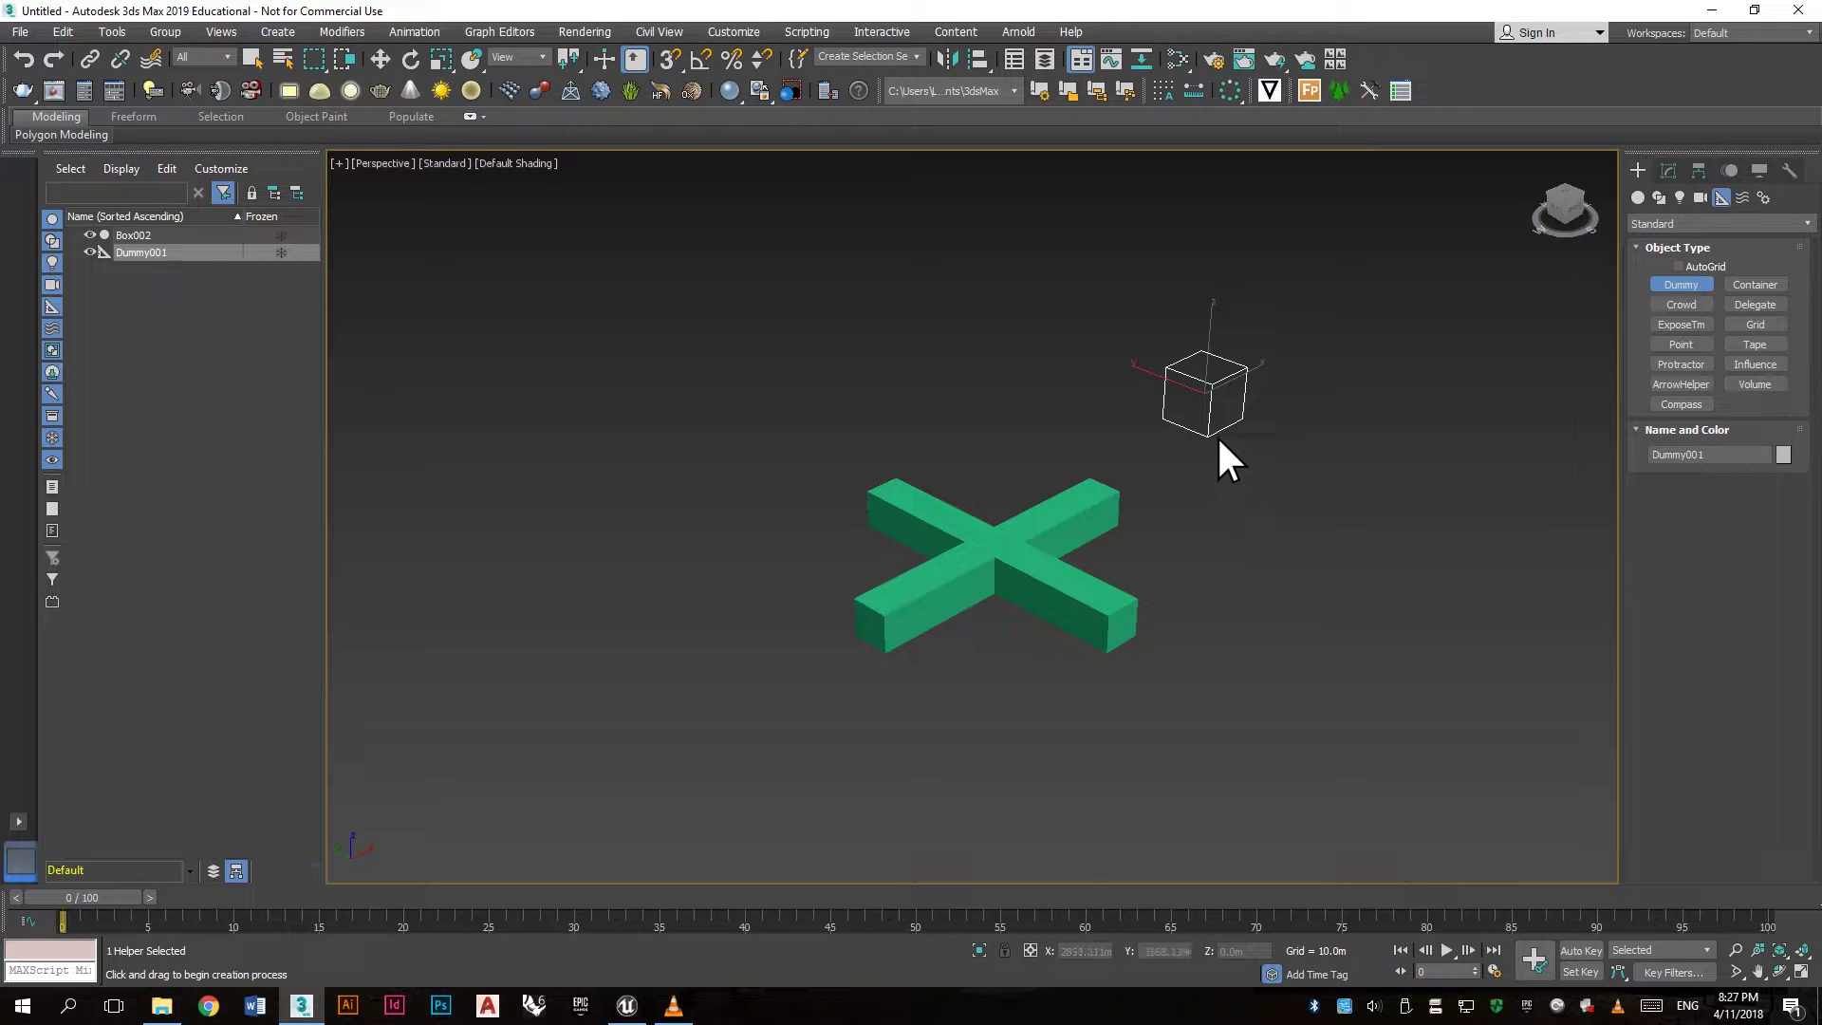
Step: Align Dummy001 to Box002's pivot on X, Y and Z, then turn on Auto Key
click(977, 59)
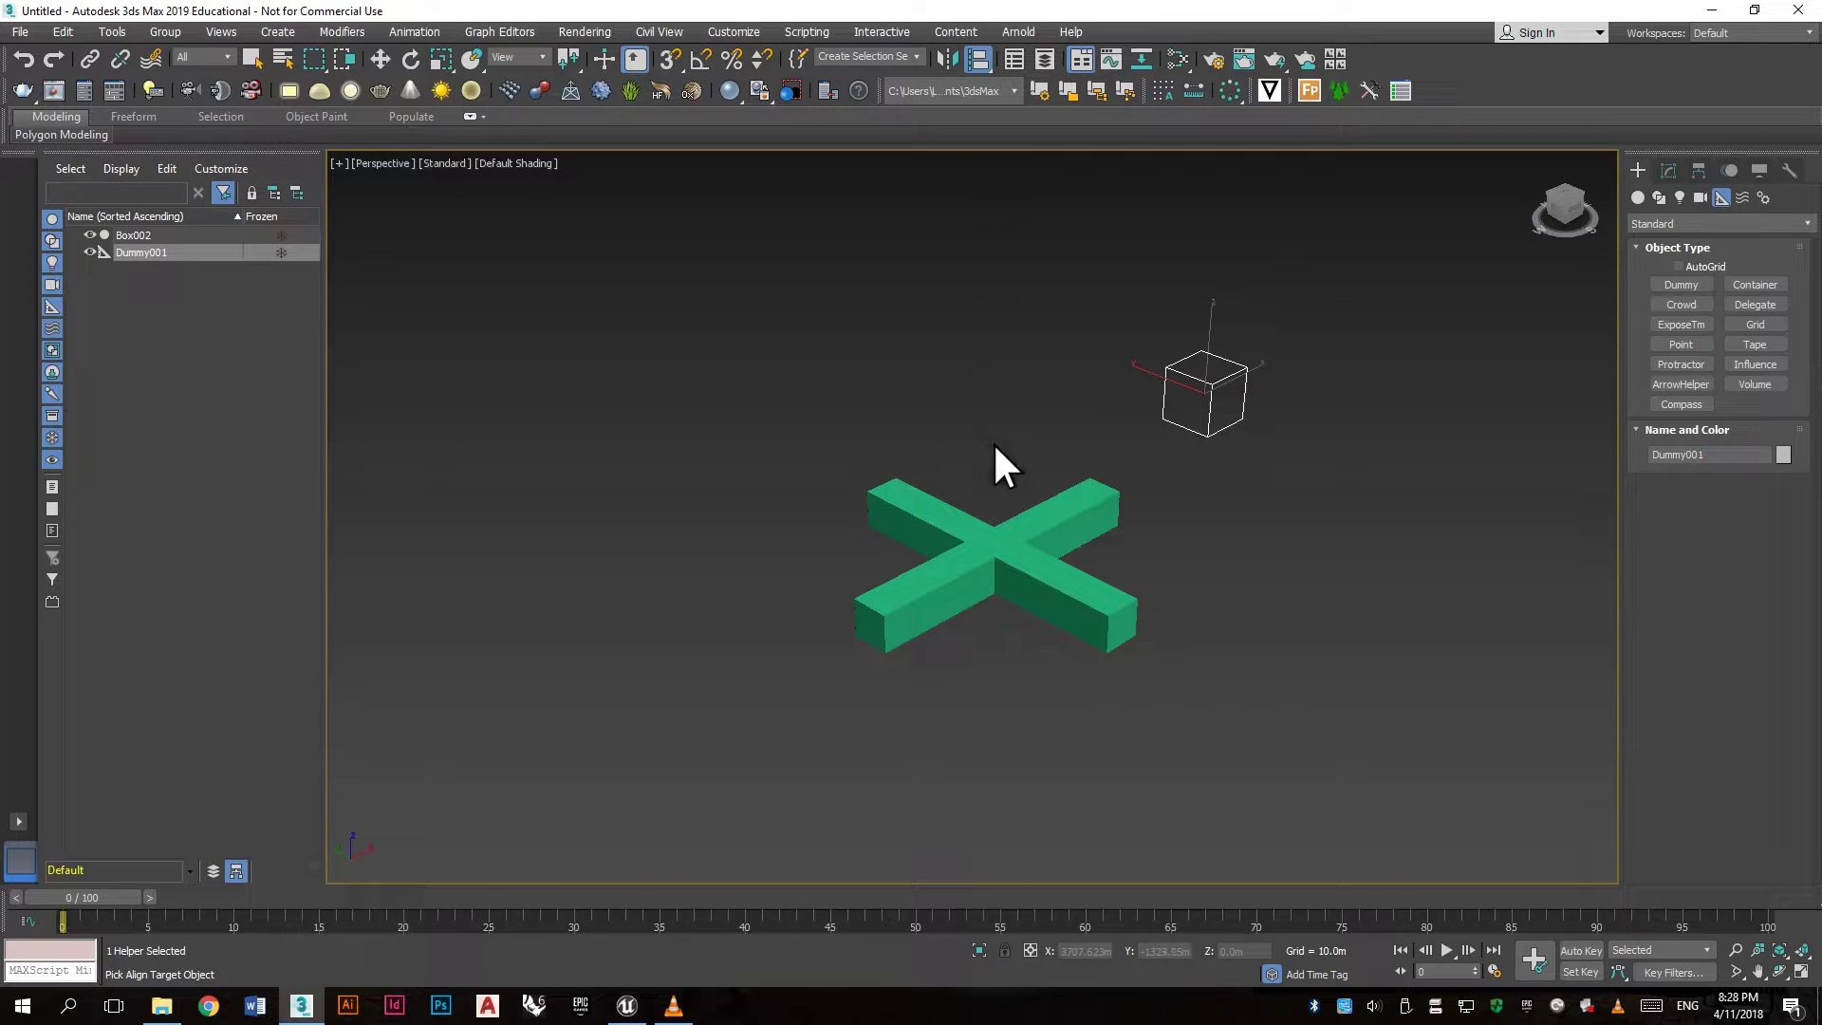
click(993, 547)
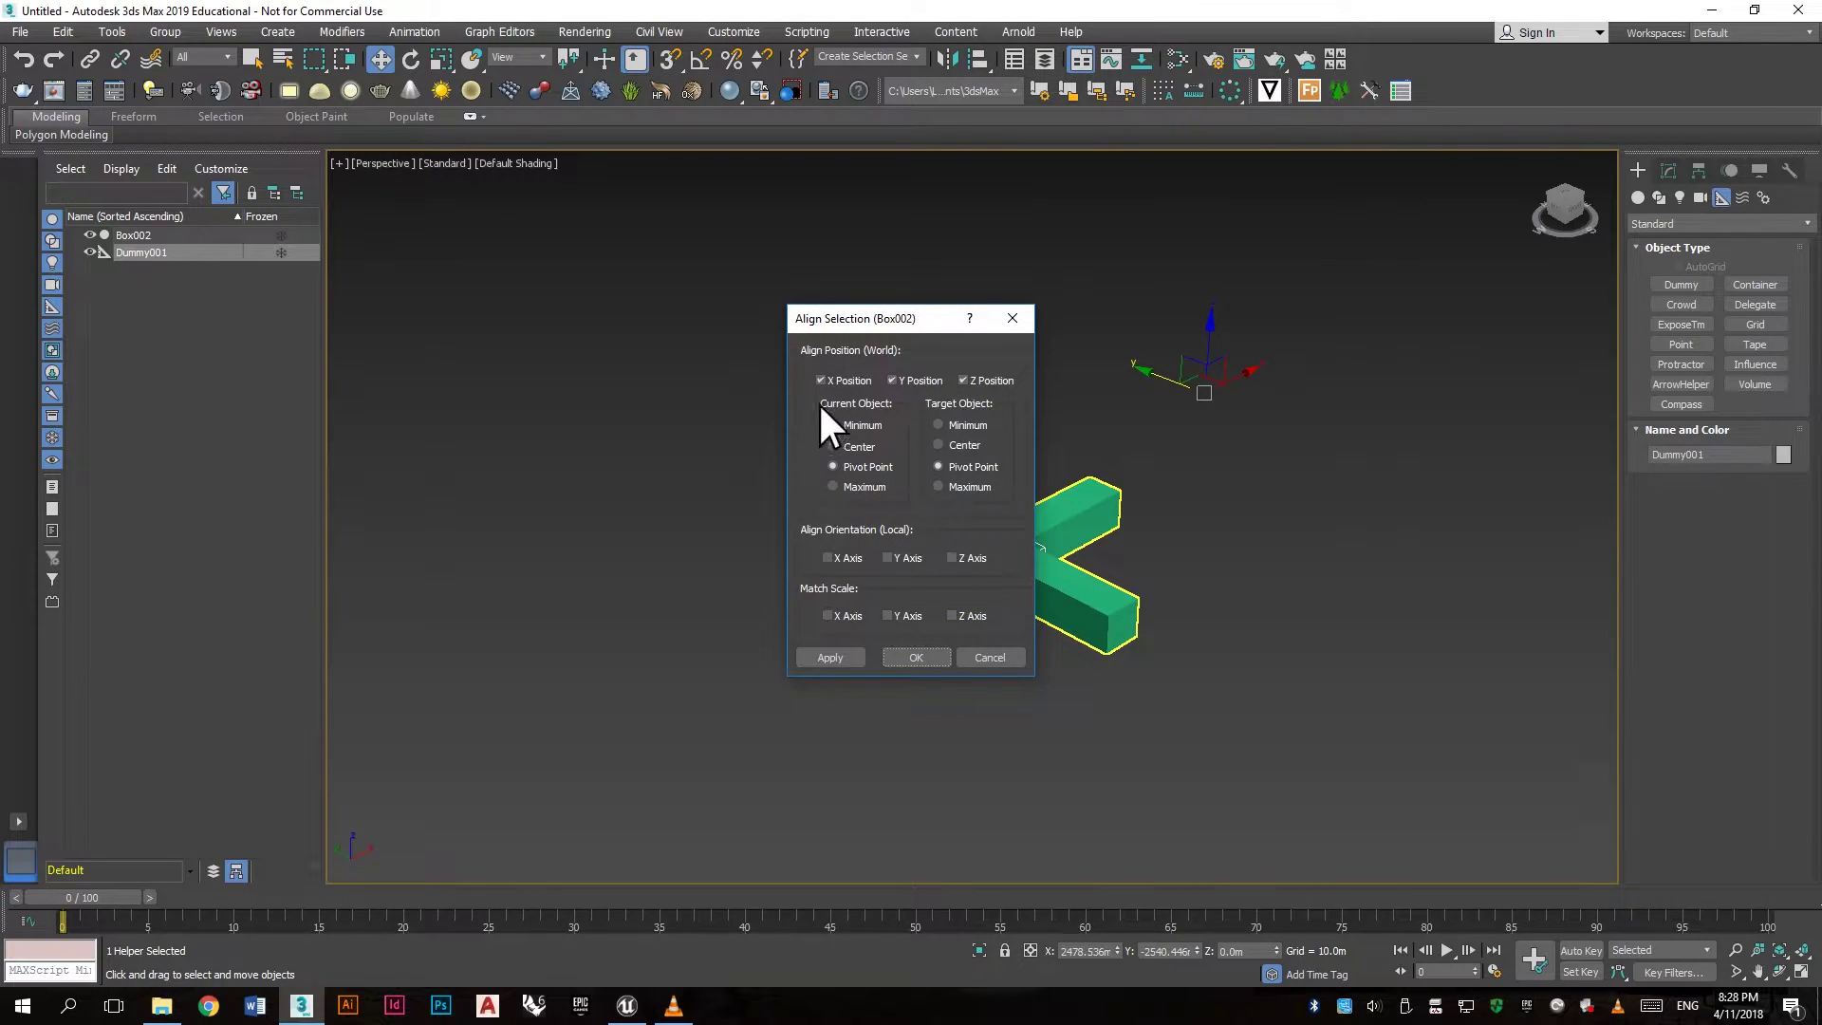
click(938, 653)
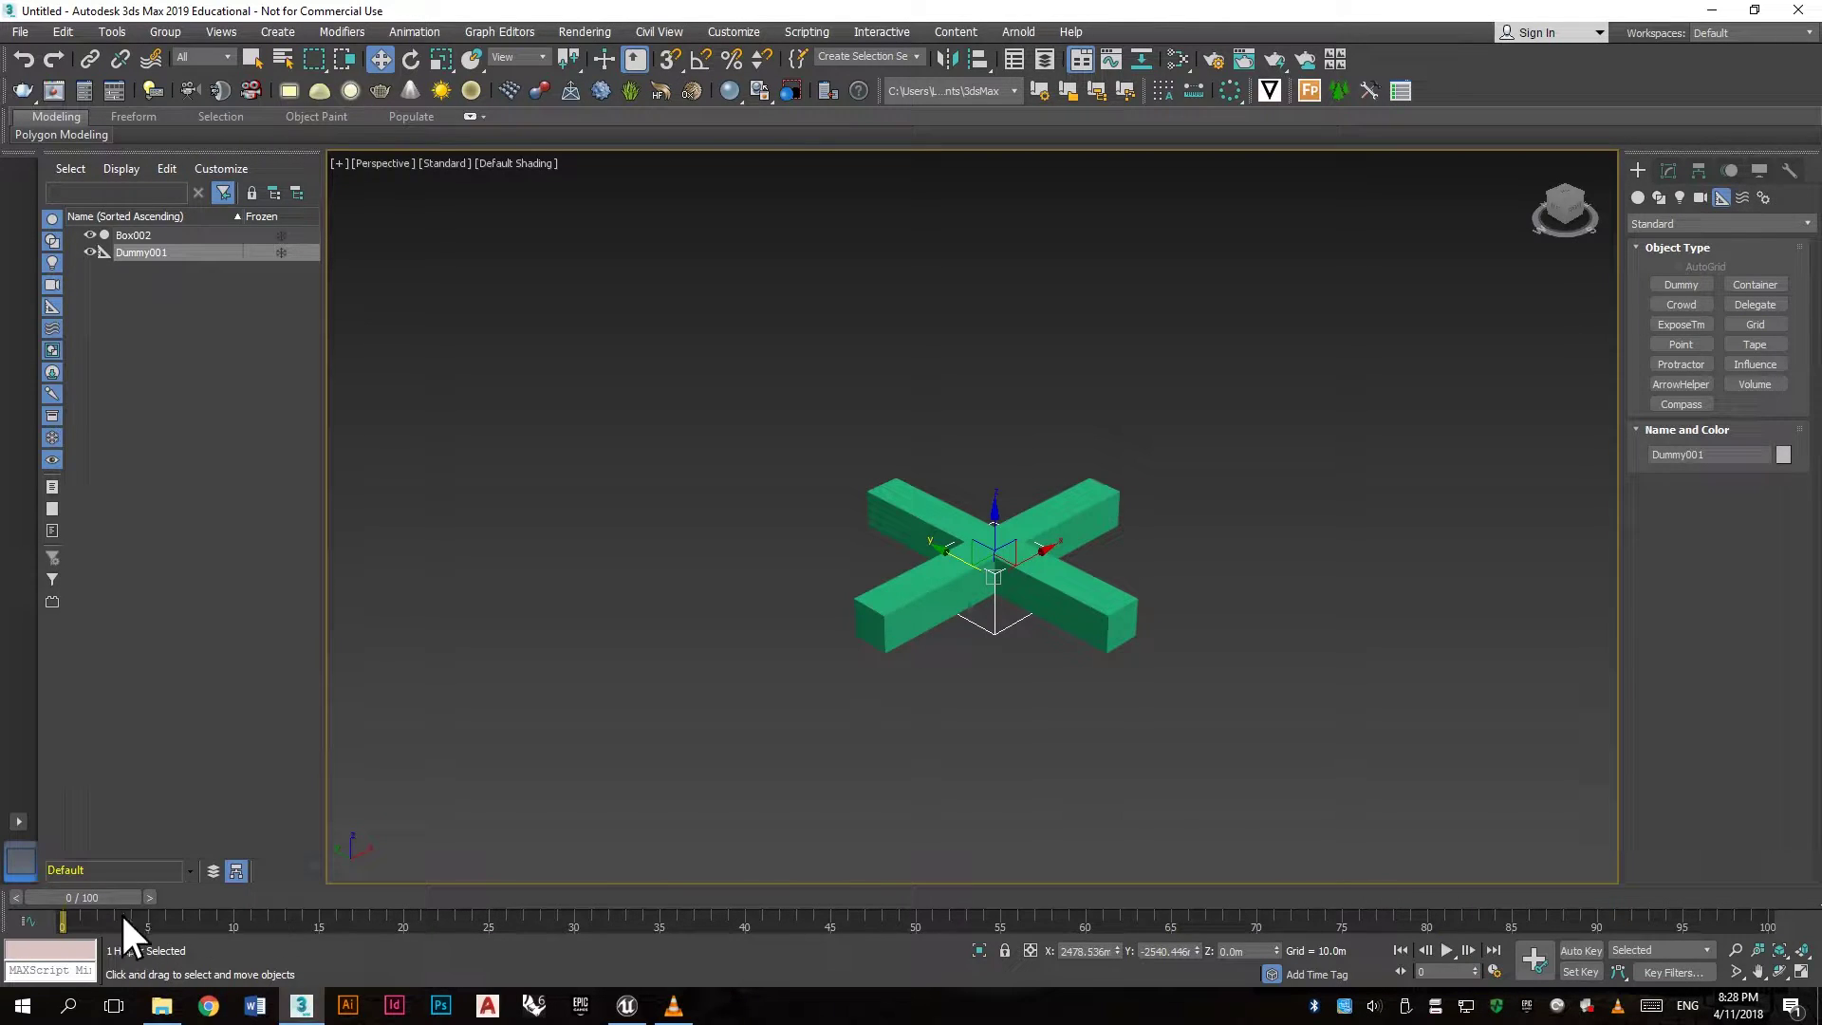
click(1582, 951)
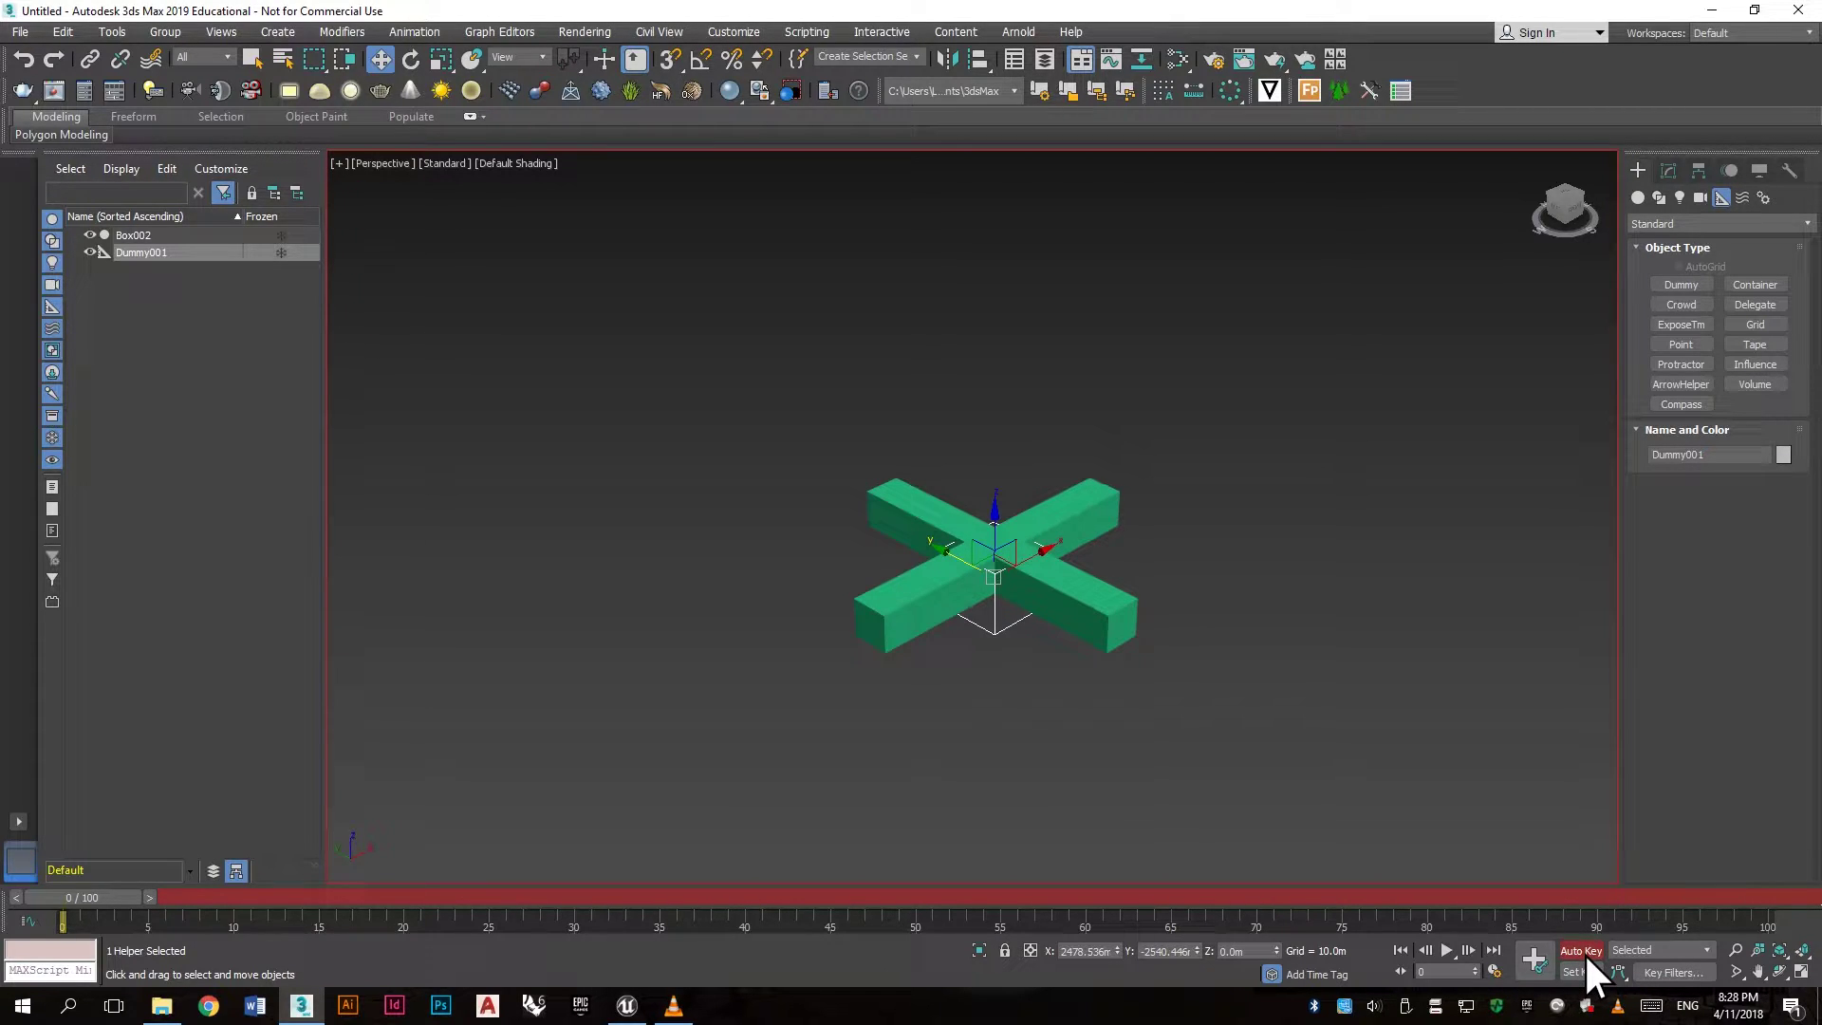
Step: At frame 100, rotate Dummy001 about 370° around Z, then turn Auto Key off
click(1492, 950)
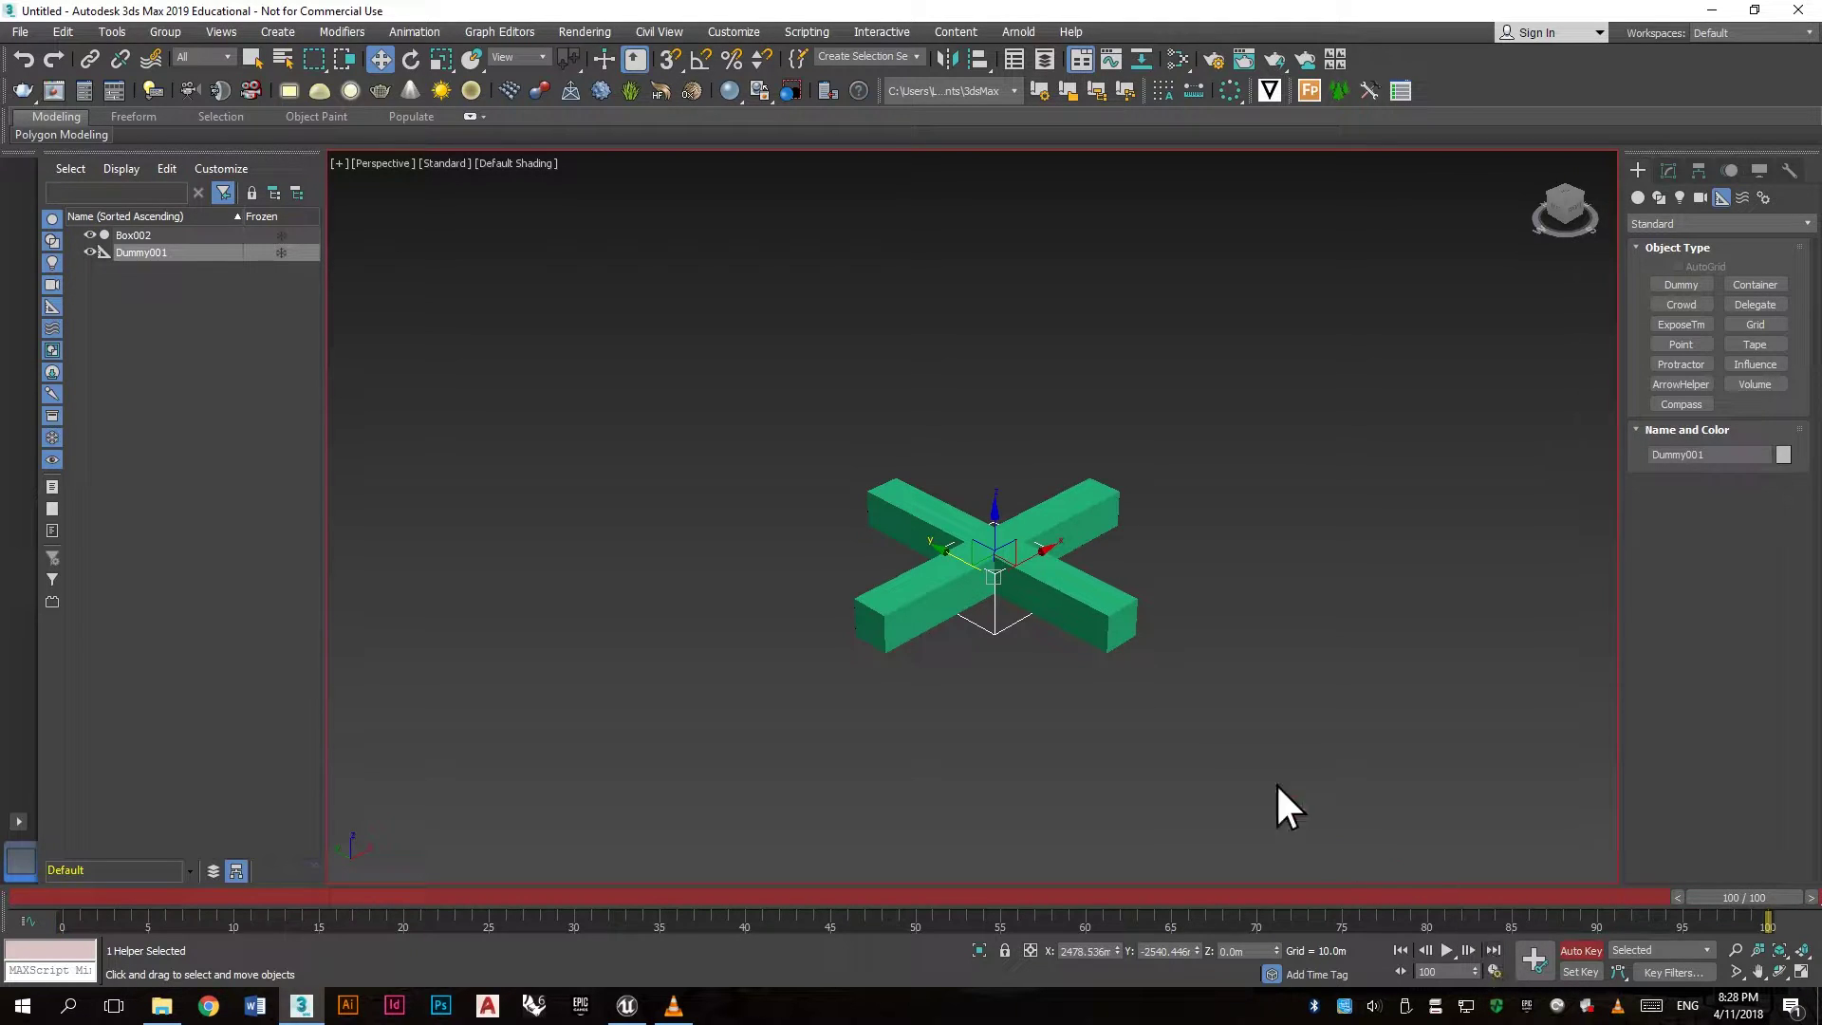
right_click(992, 622)
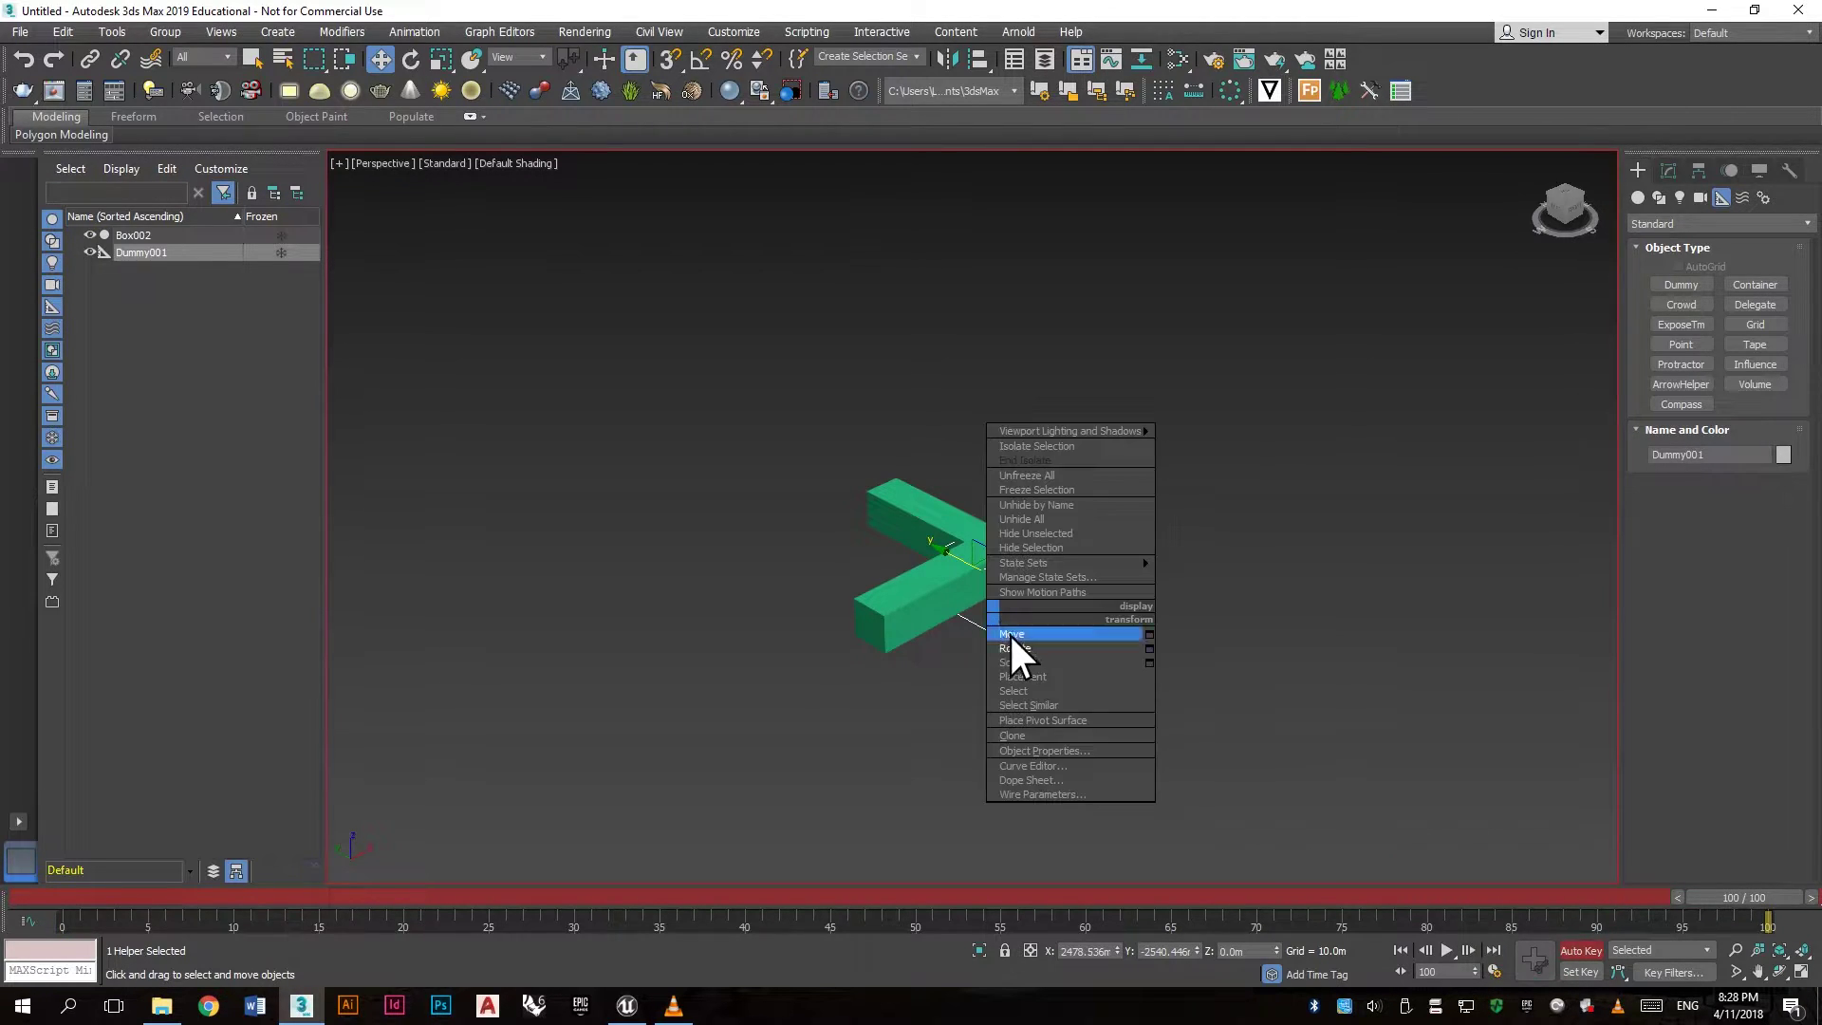
click(1090, 649)
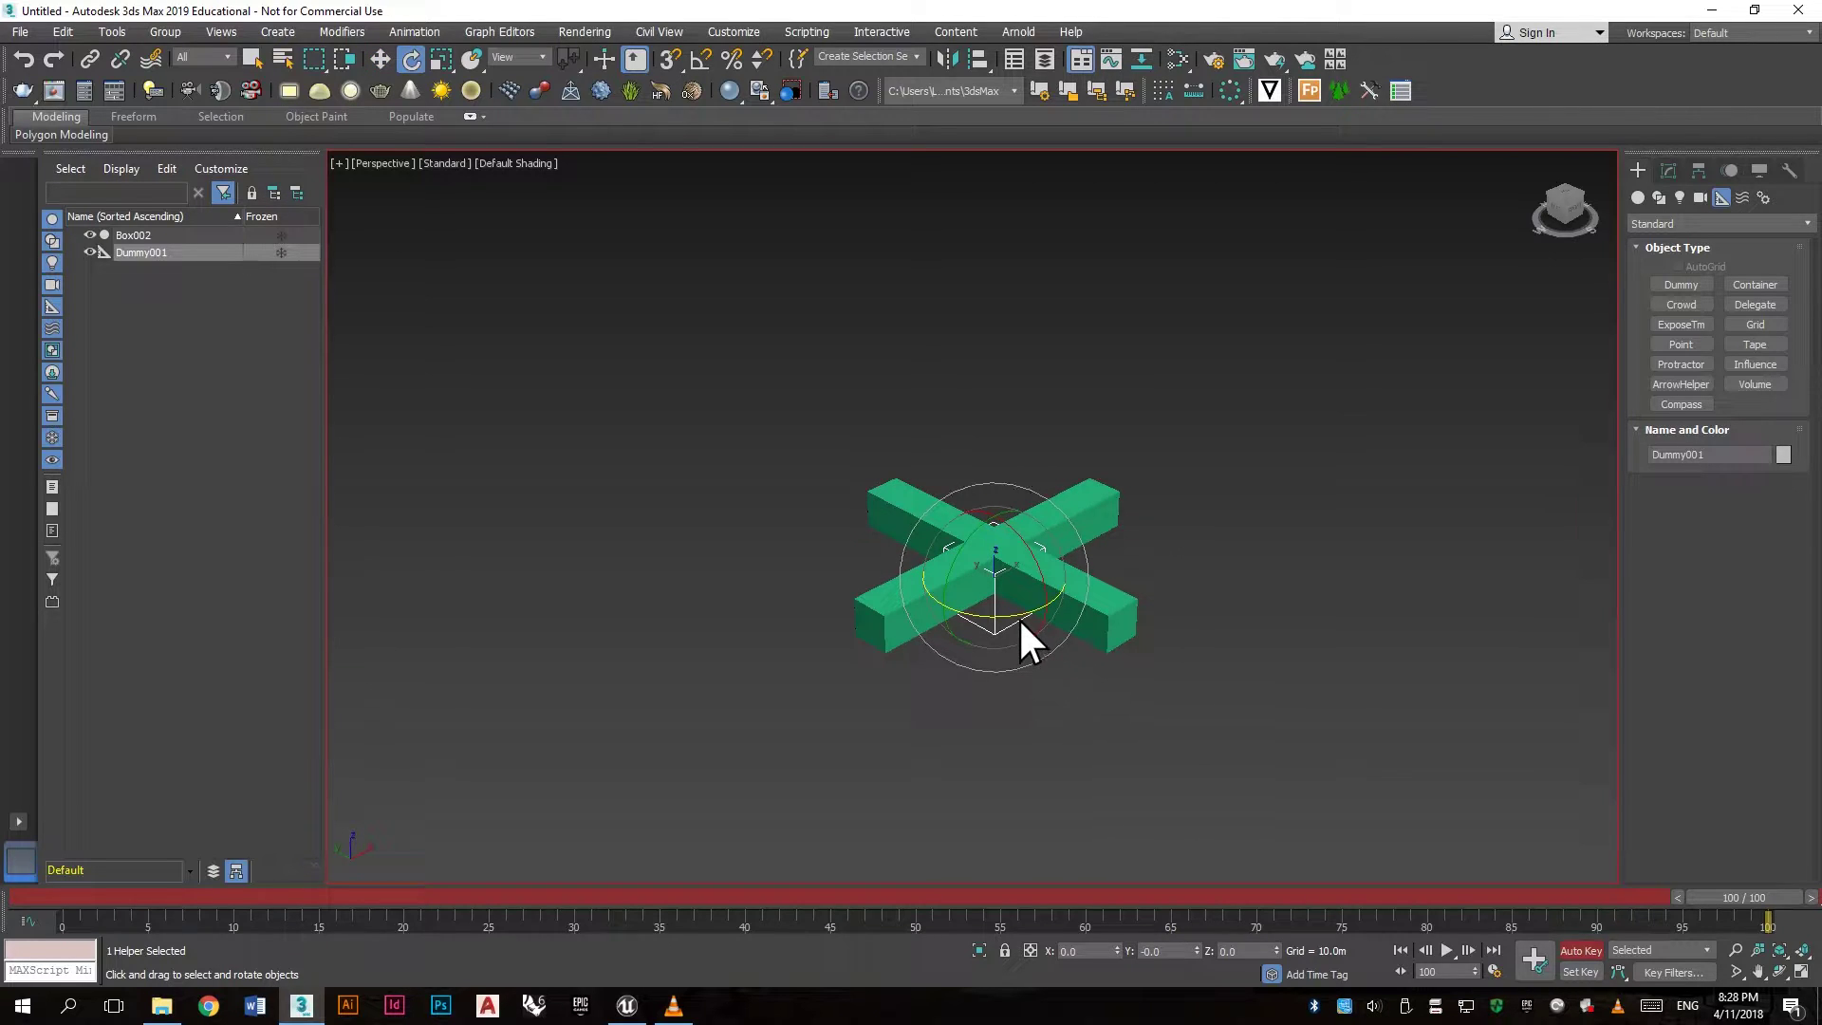
drag(1019, 618, 1732, 660)
click(1567, 950)
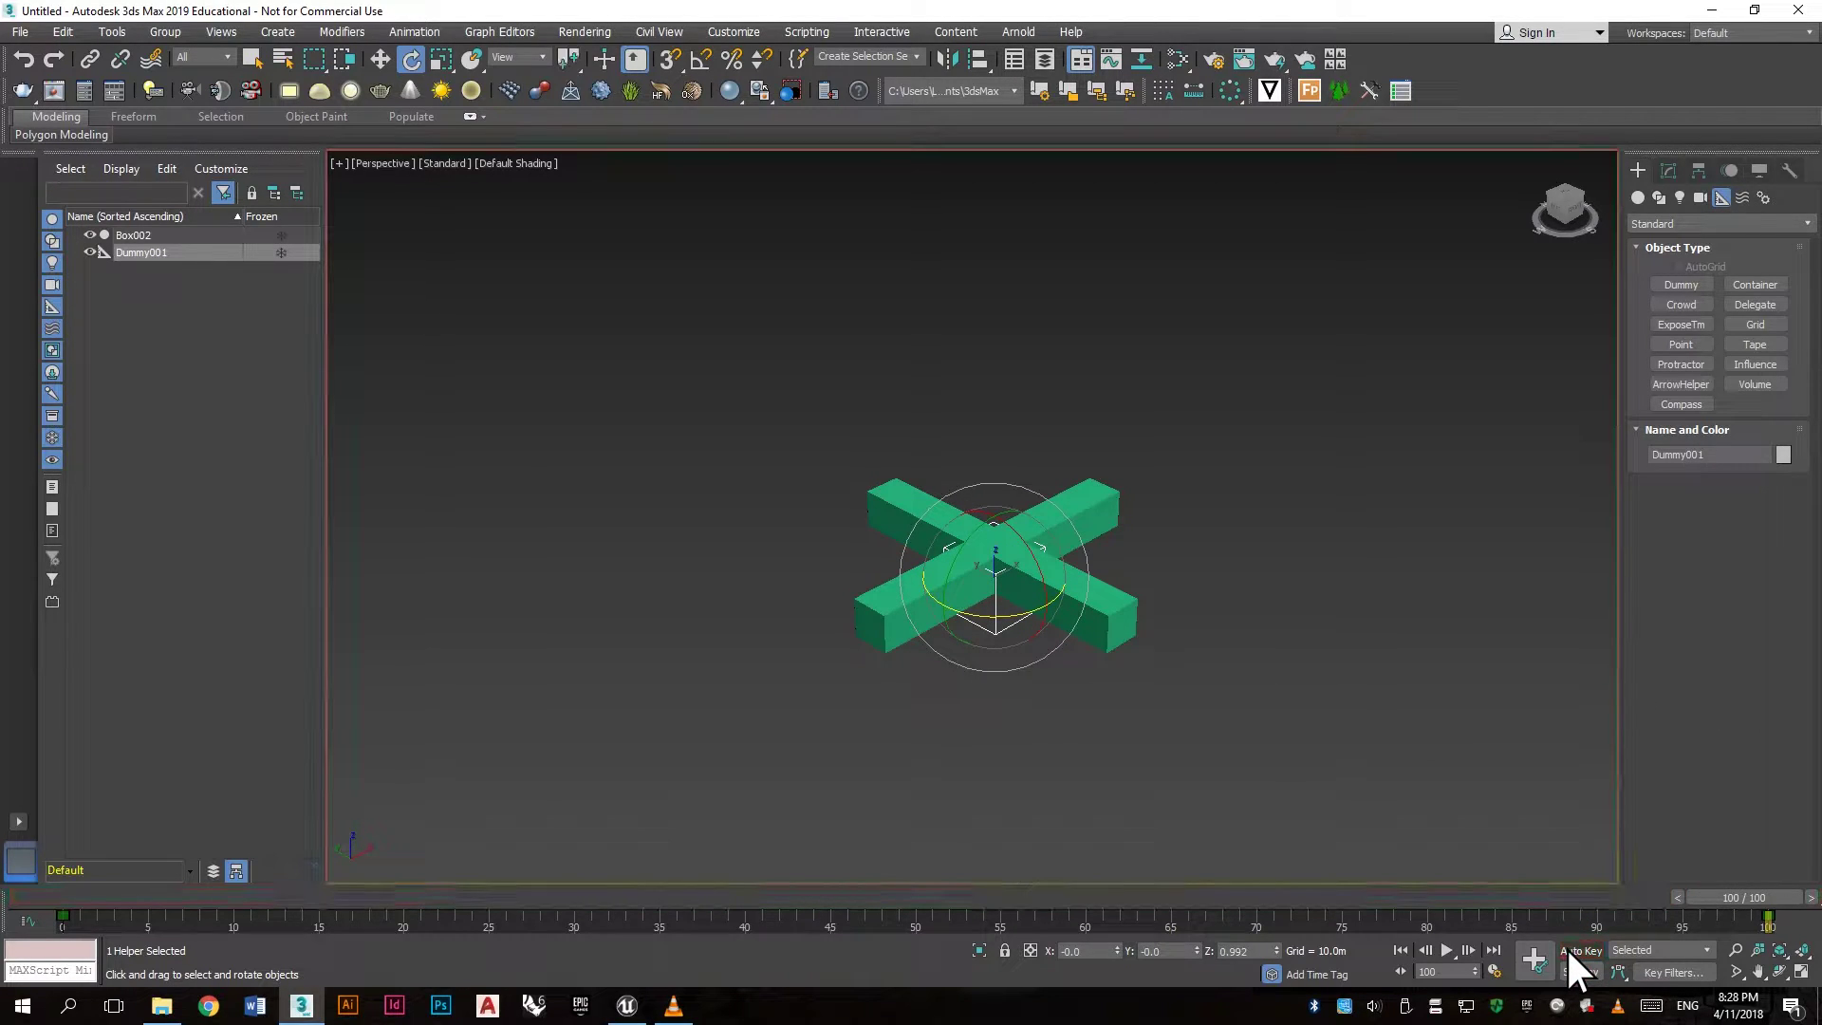
Step: Play back the spin, stop it, and return the timeline to frame 0
click(1446, 949)
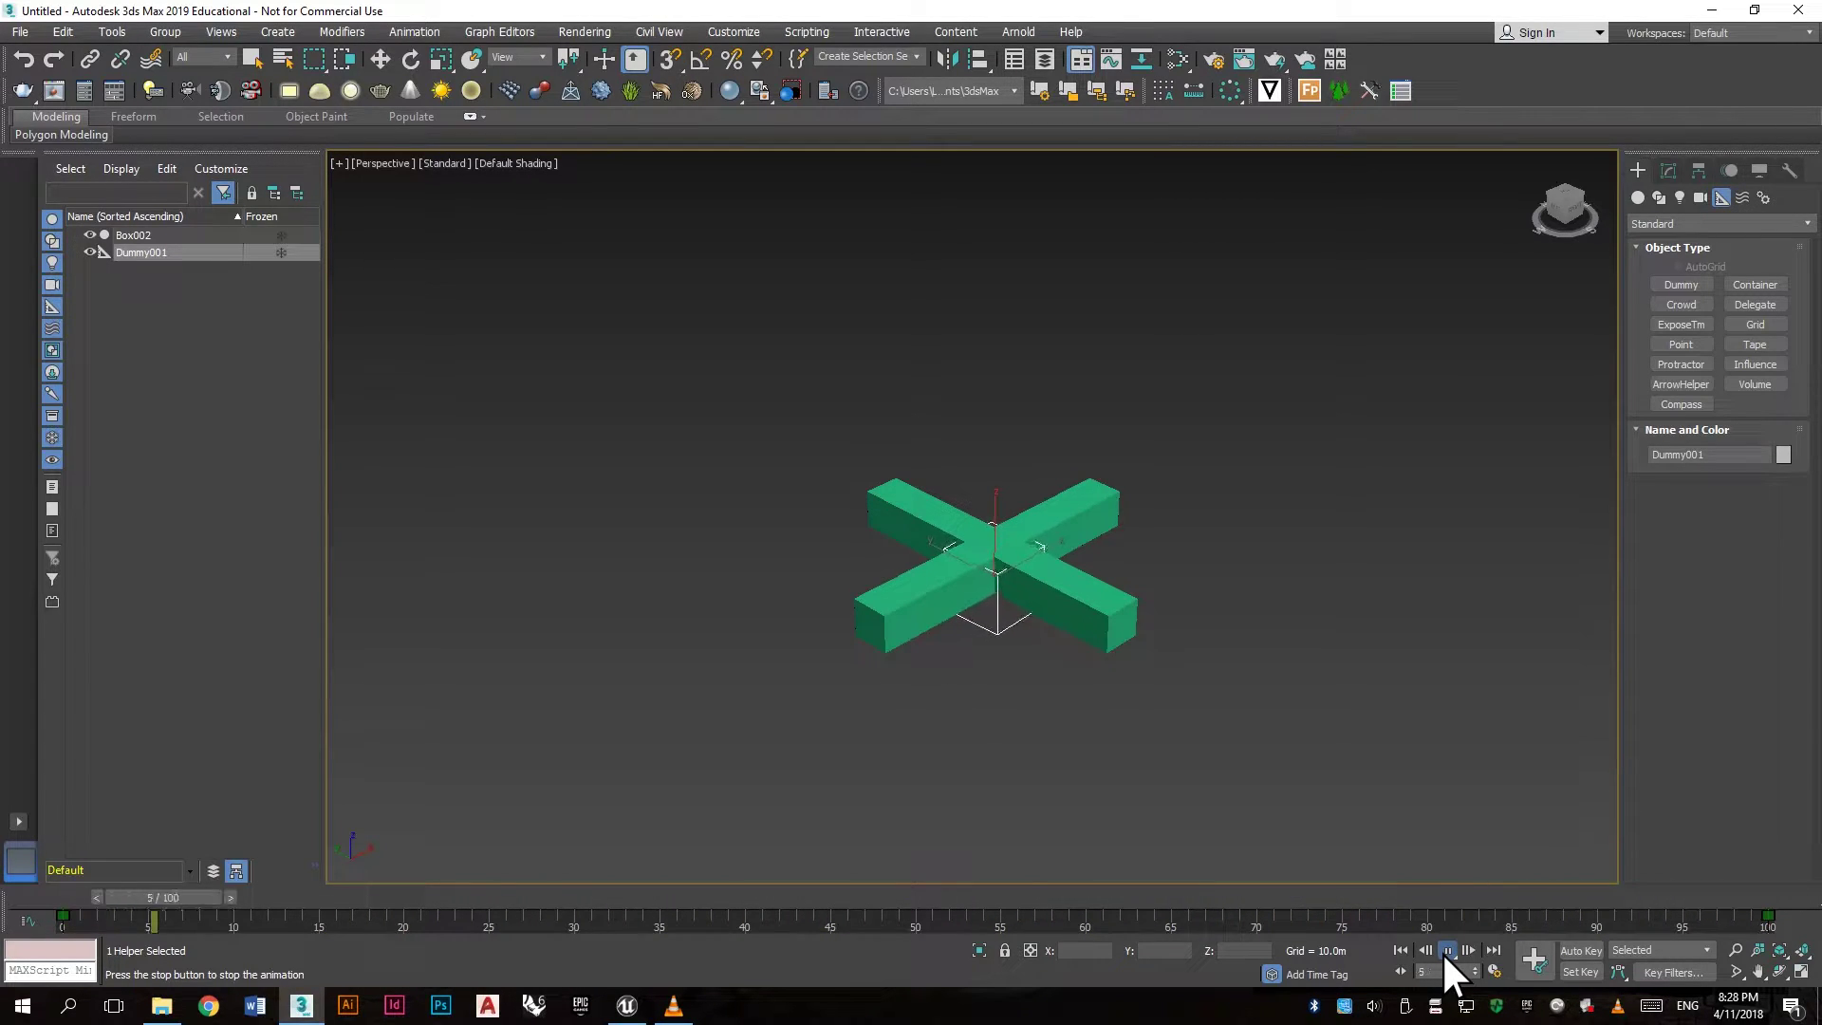
key(e)
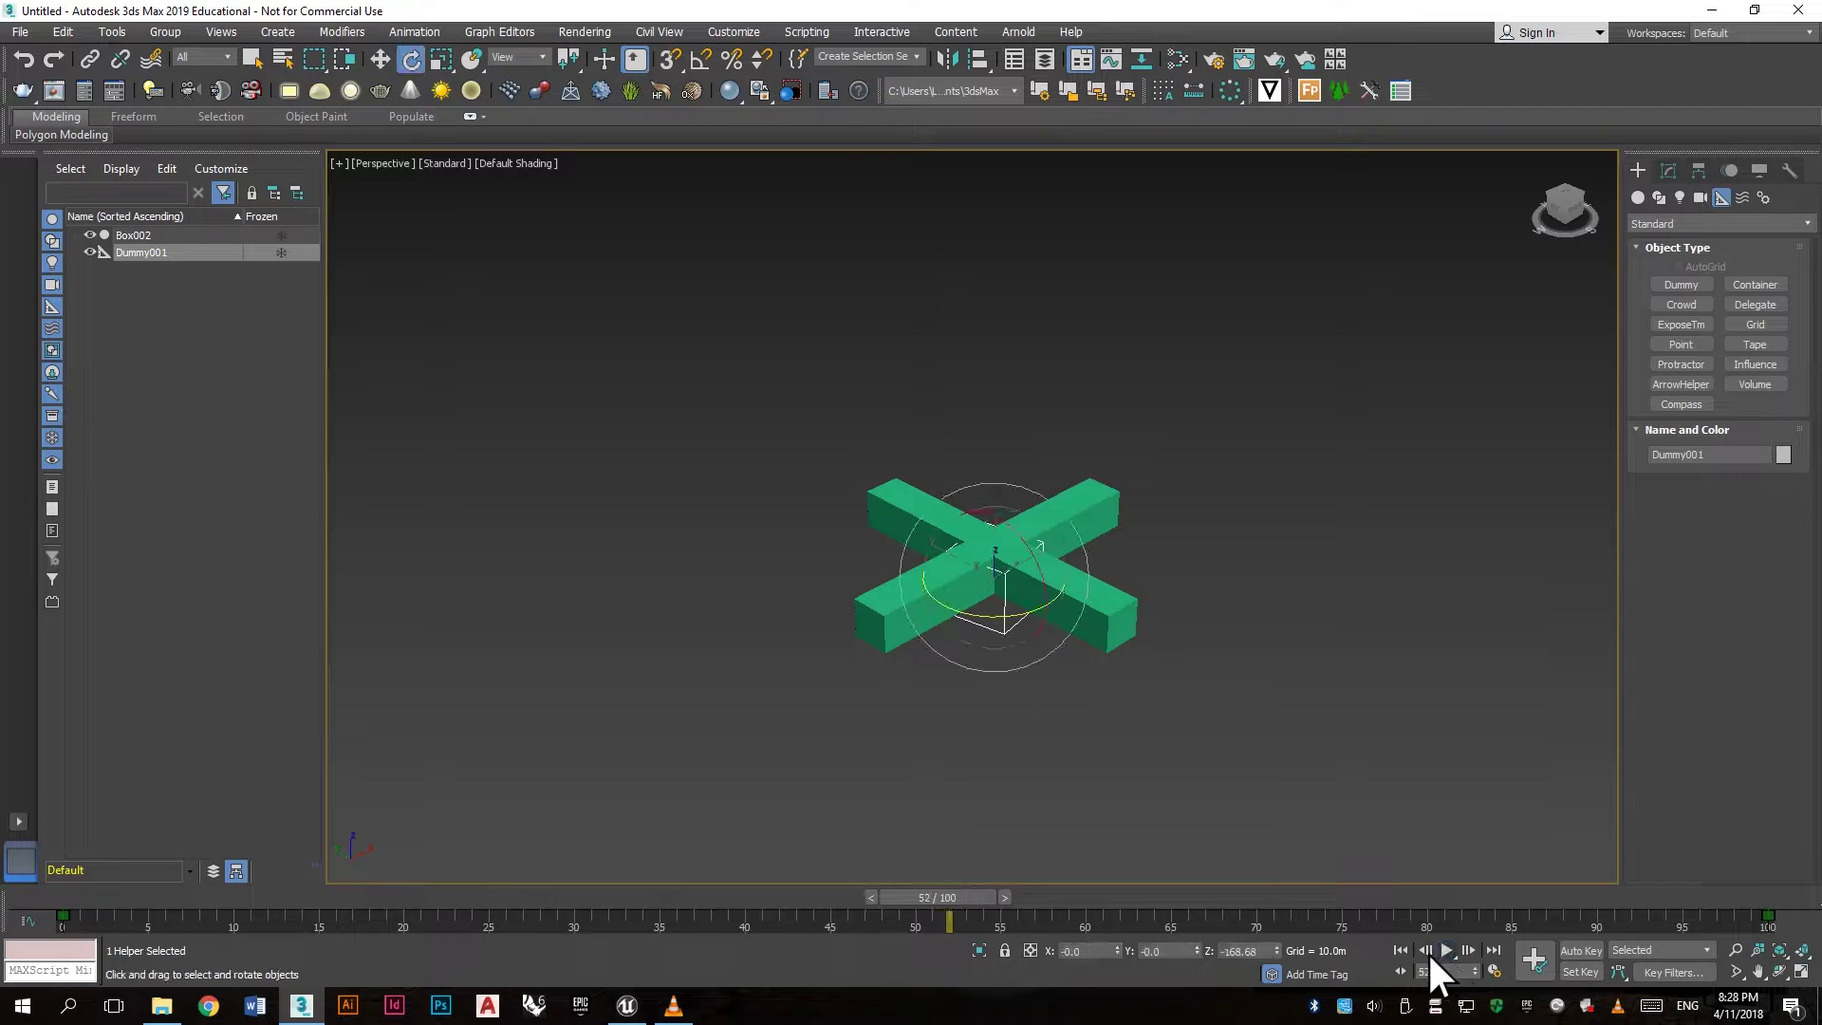
click(1400, 951)
Step: Select the cross-shaped Box002 and add a Skin modifier to it
click(1363, 674)
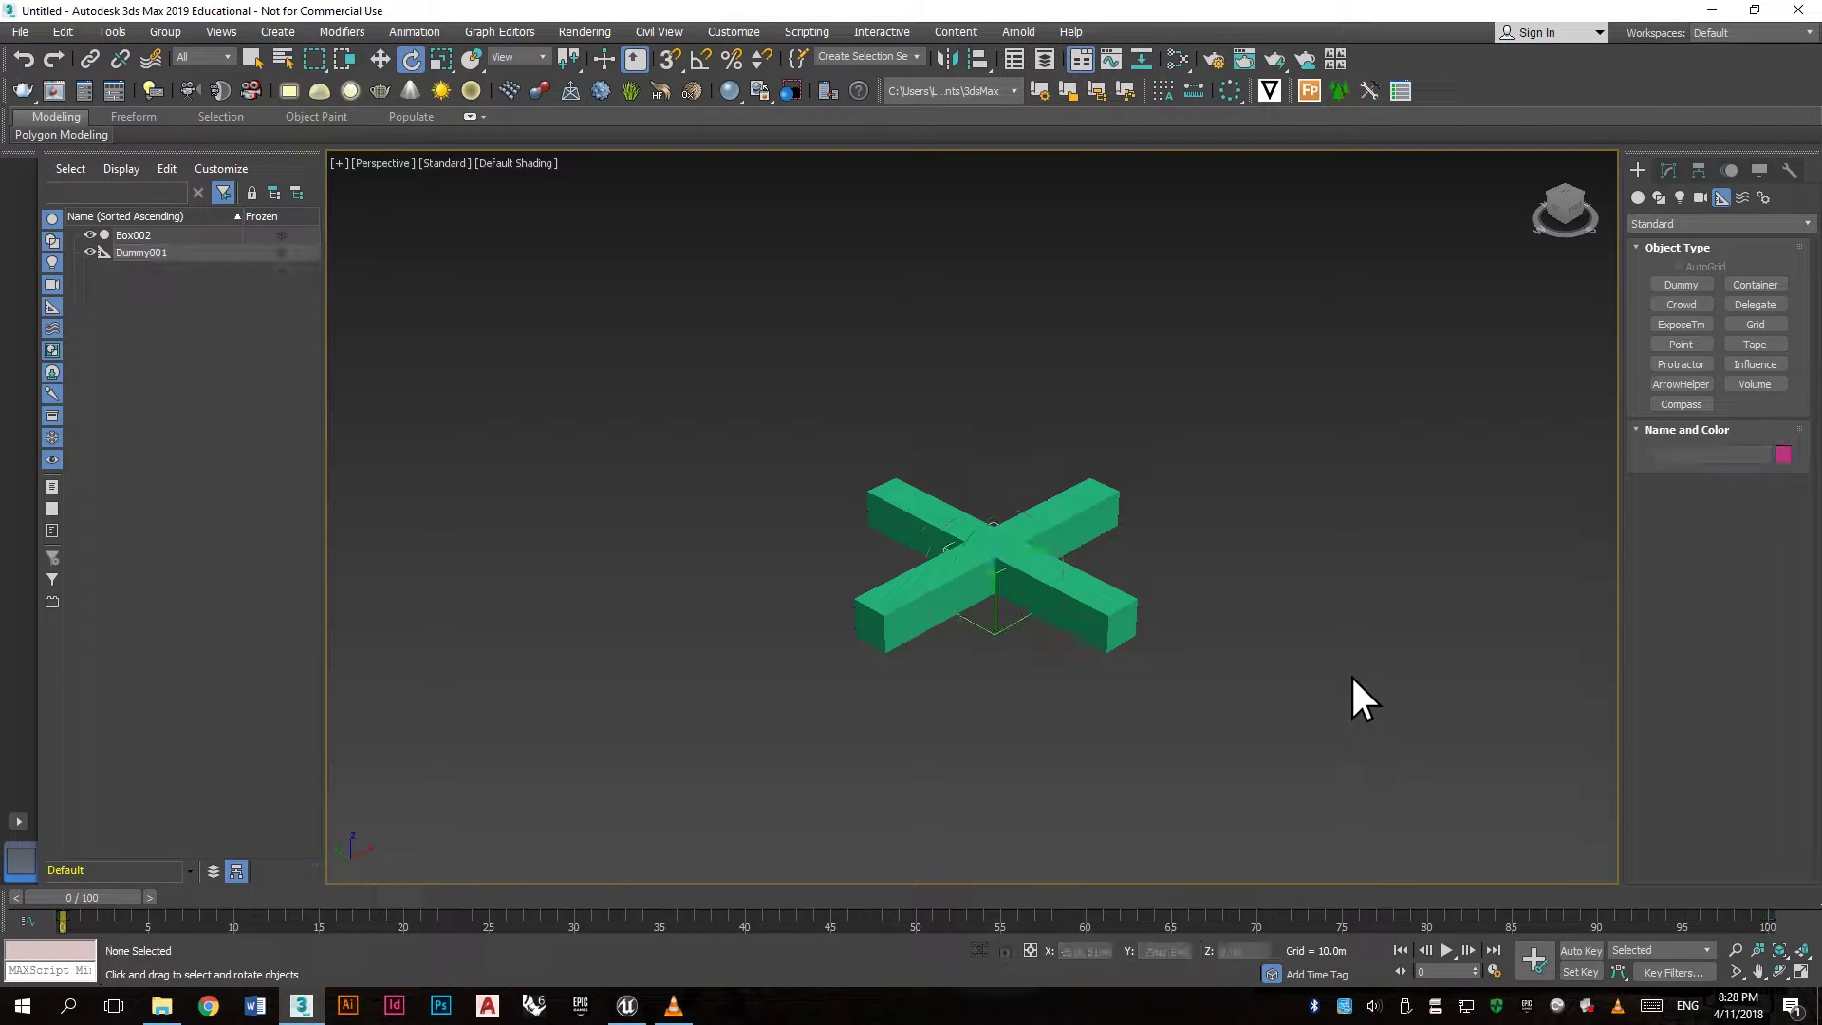
click(1108, 615)
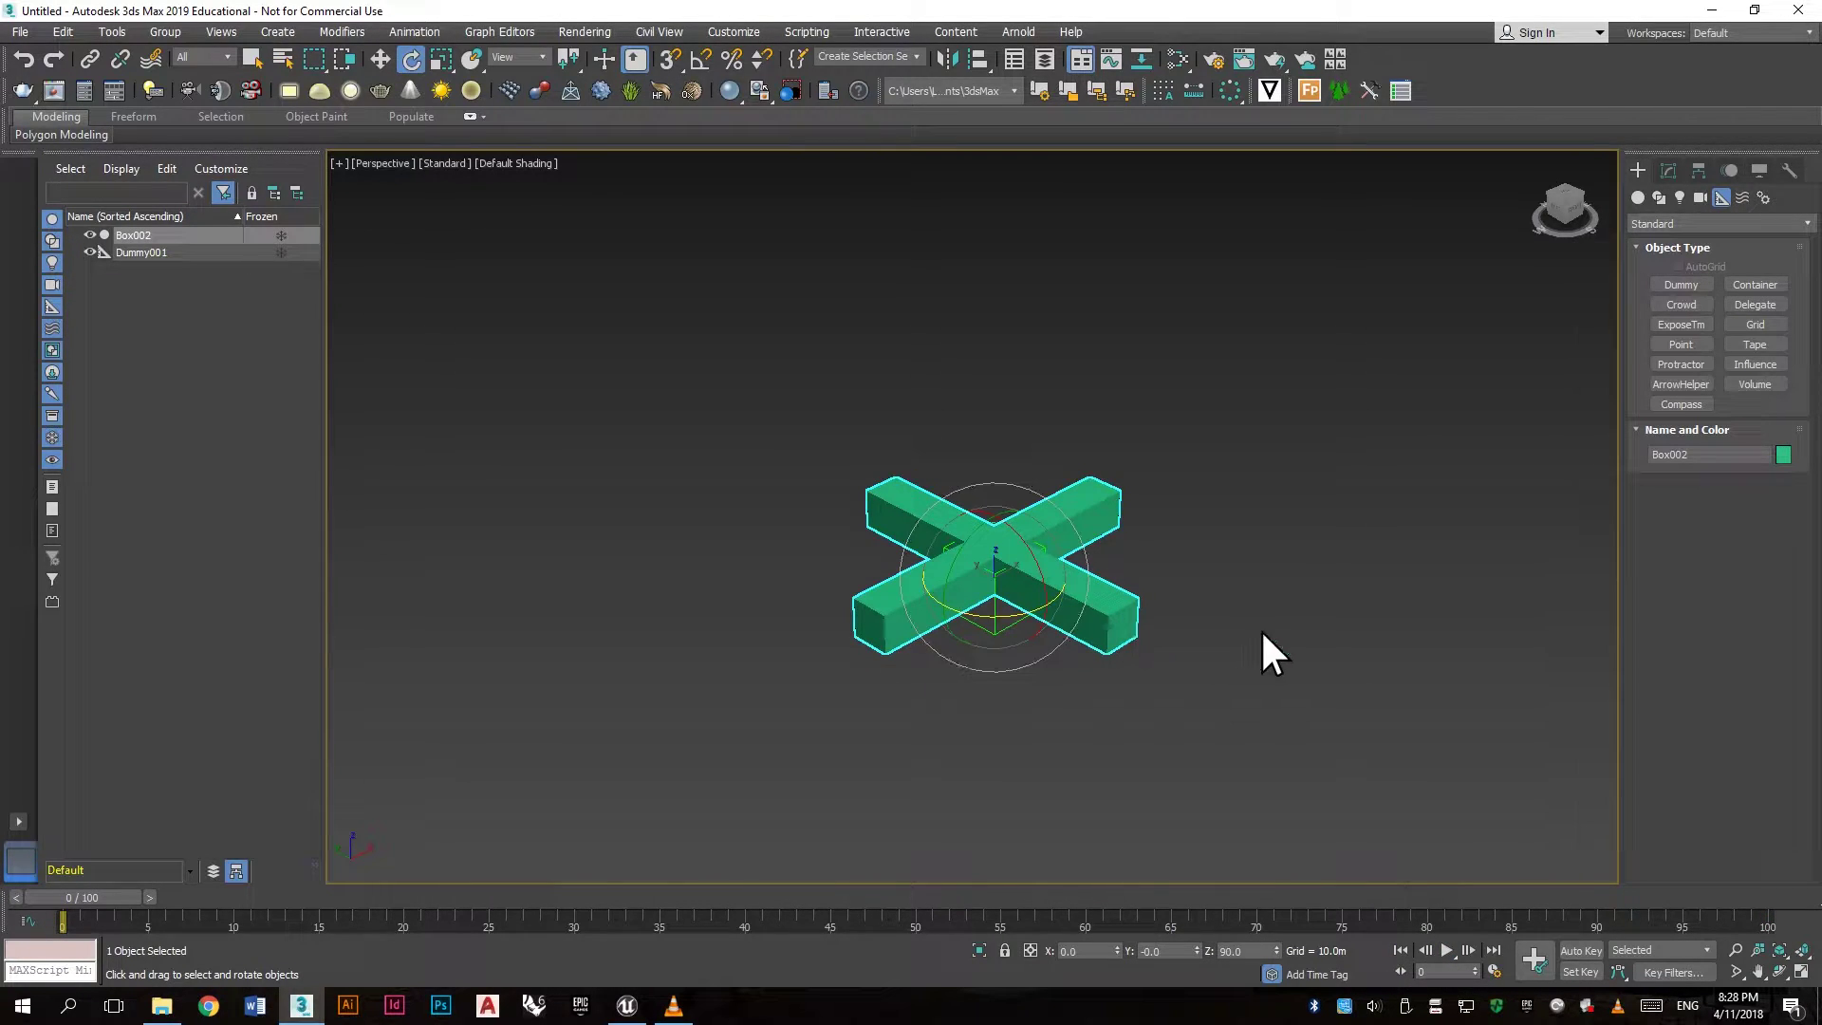
click(1667, 172)
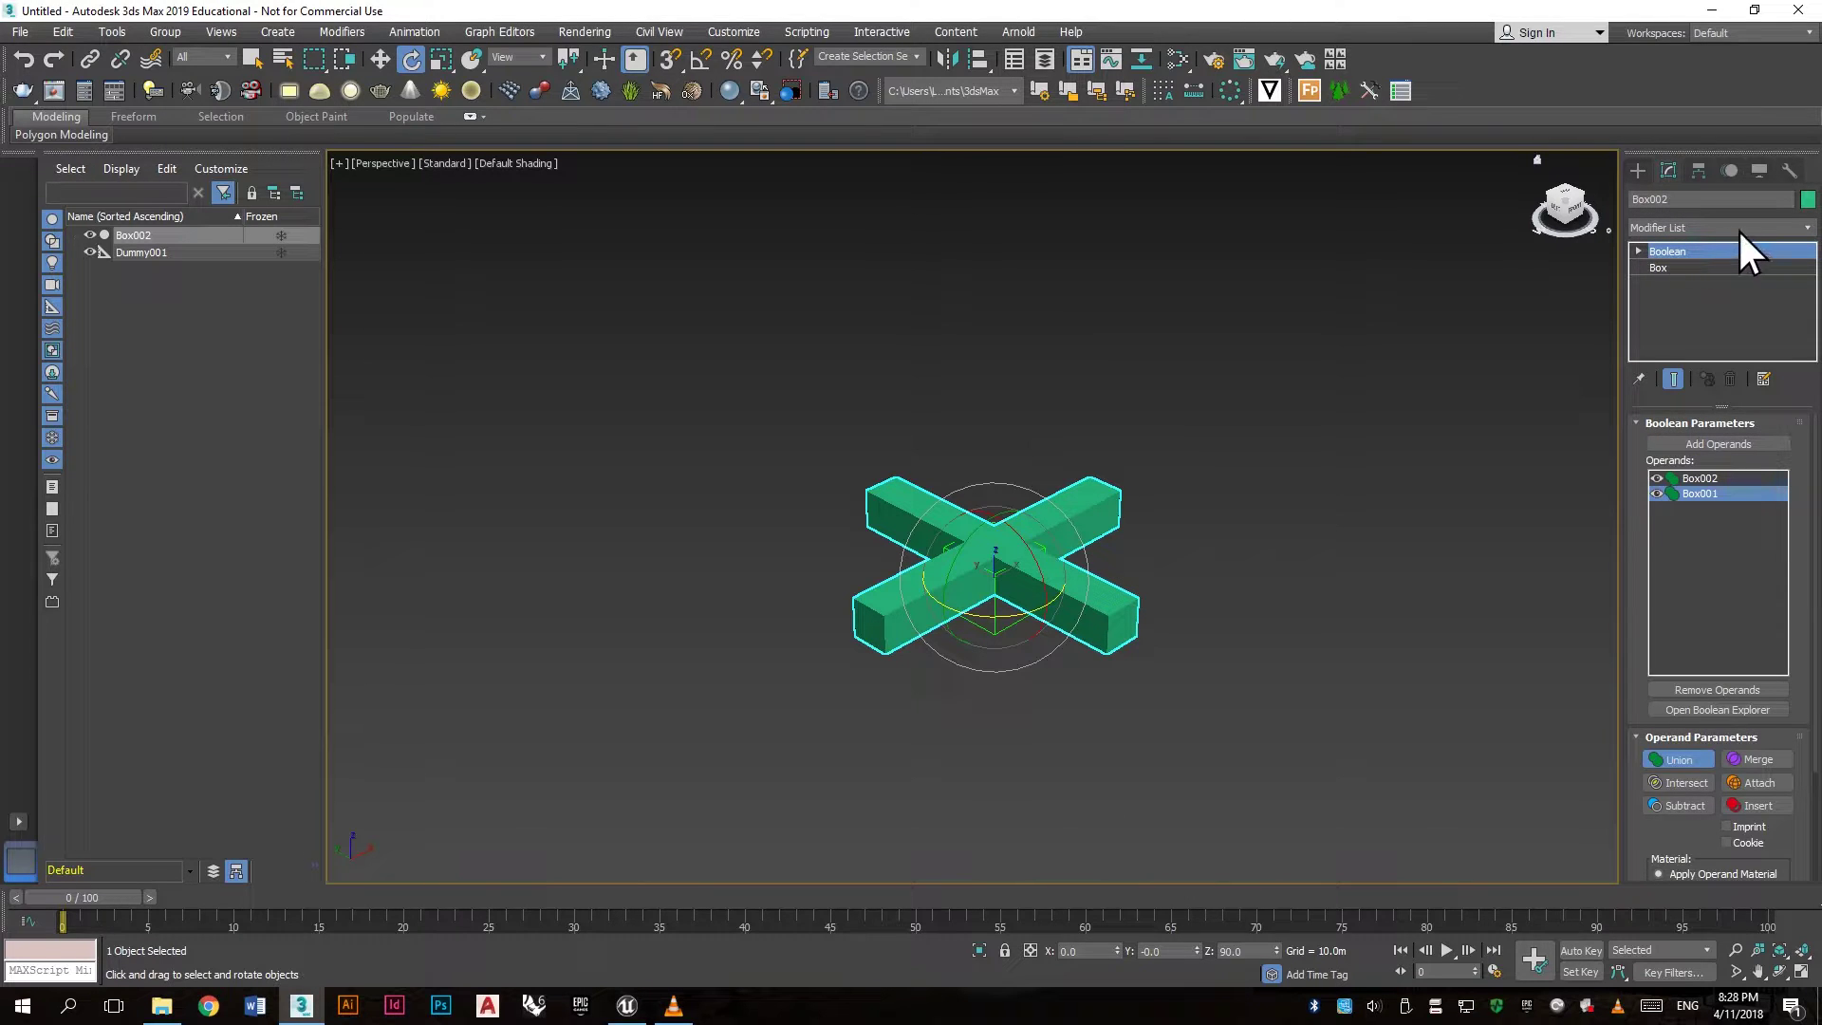
click(1806, 228)
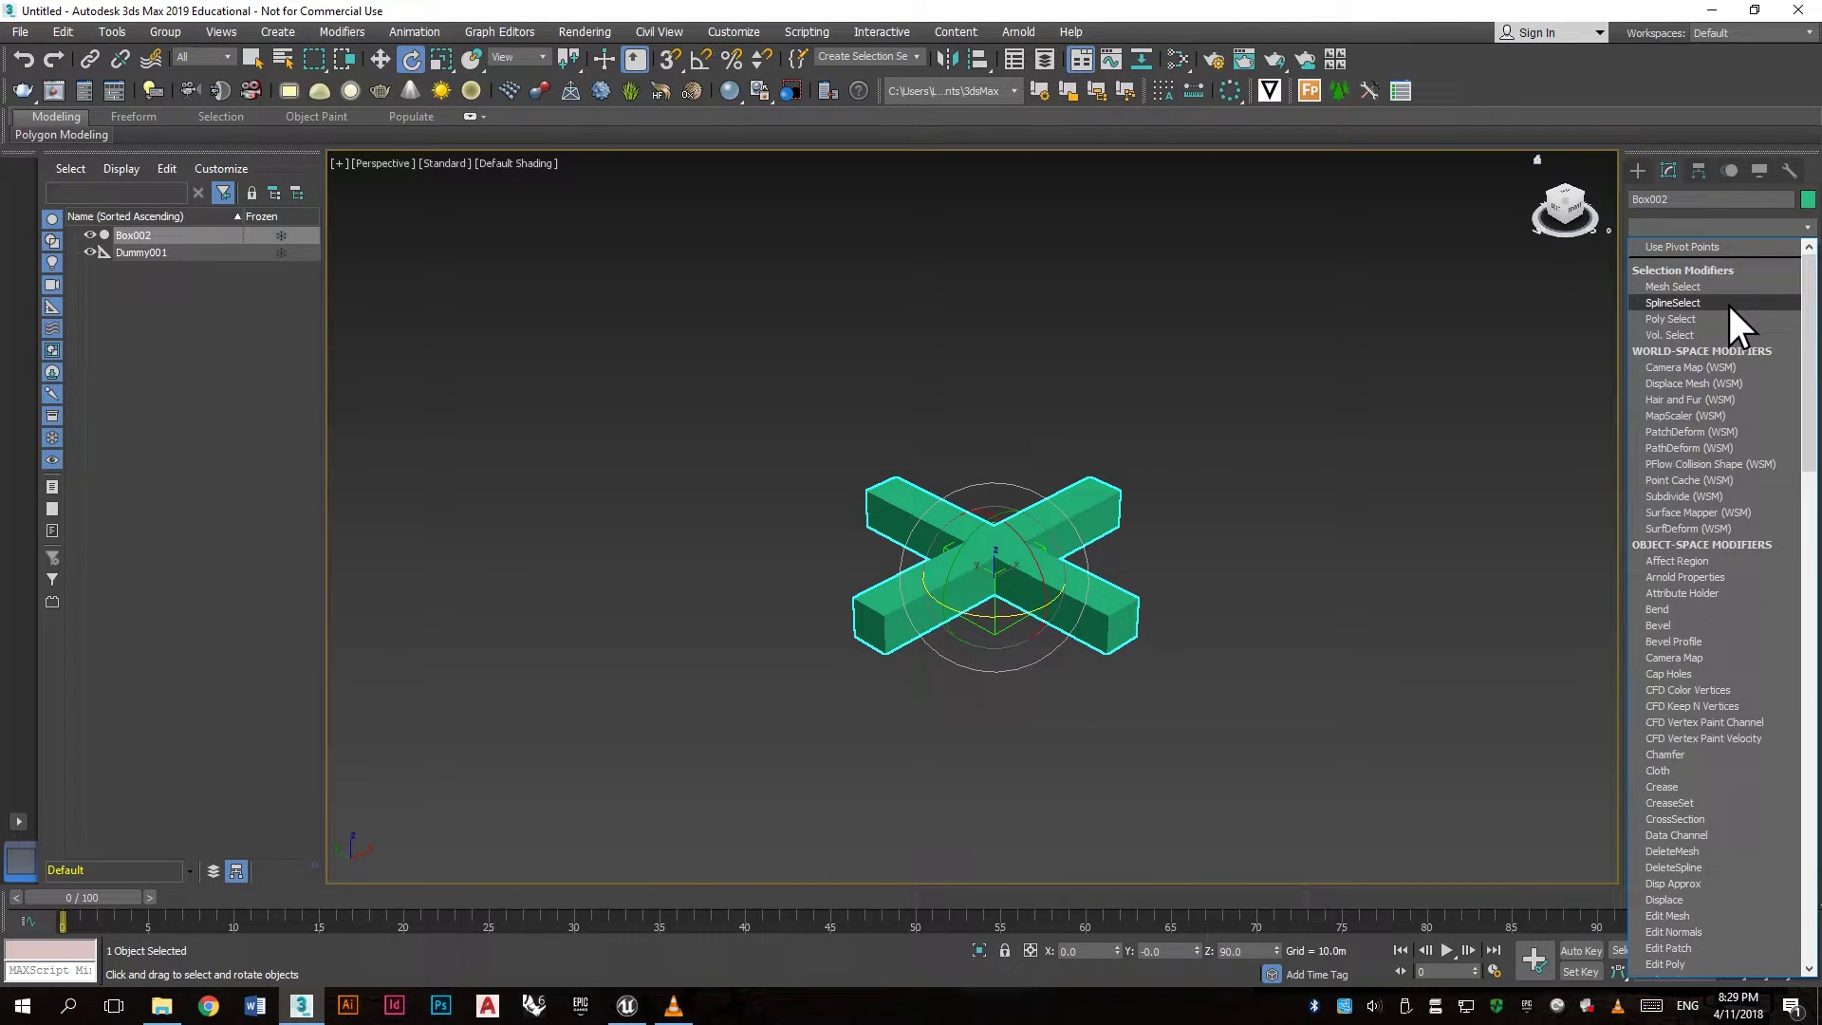
text(skin)
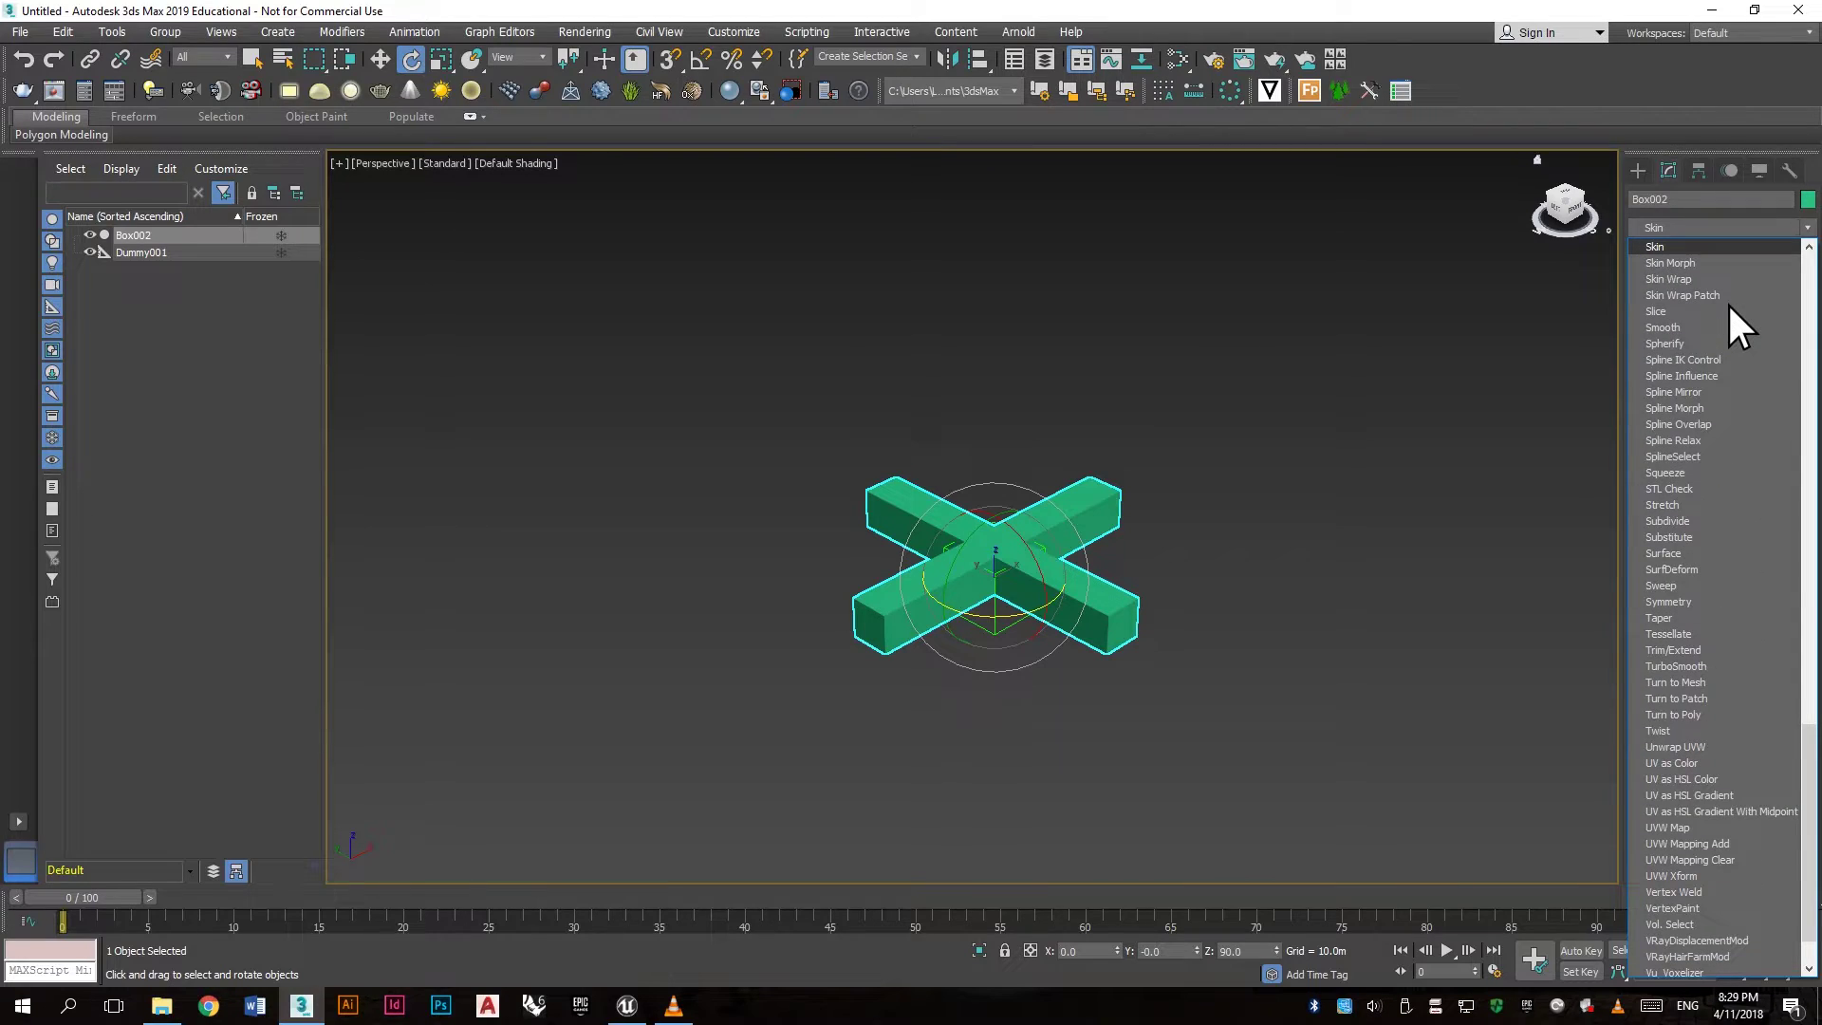
click(1680, 247)
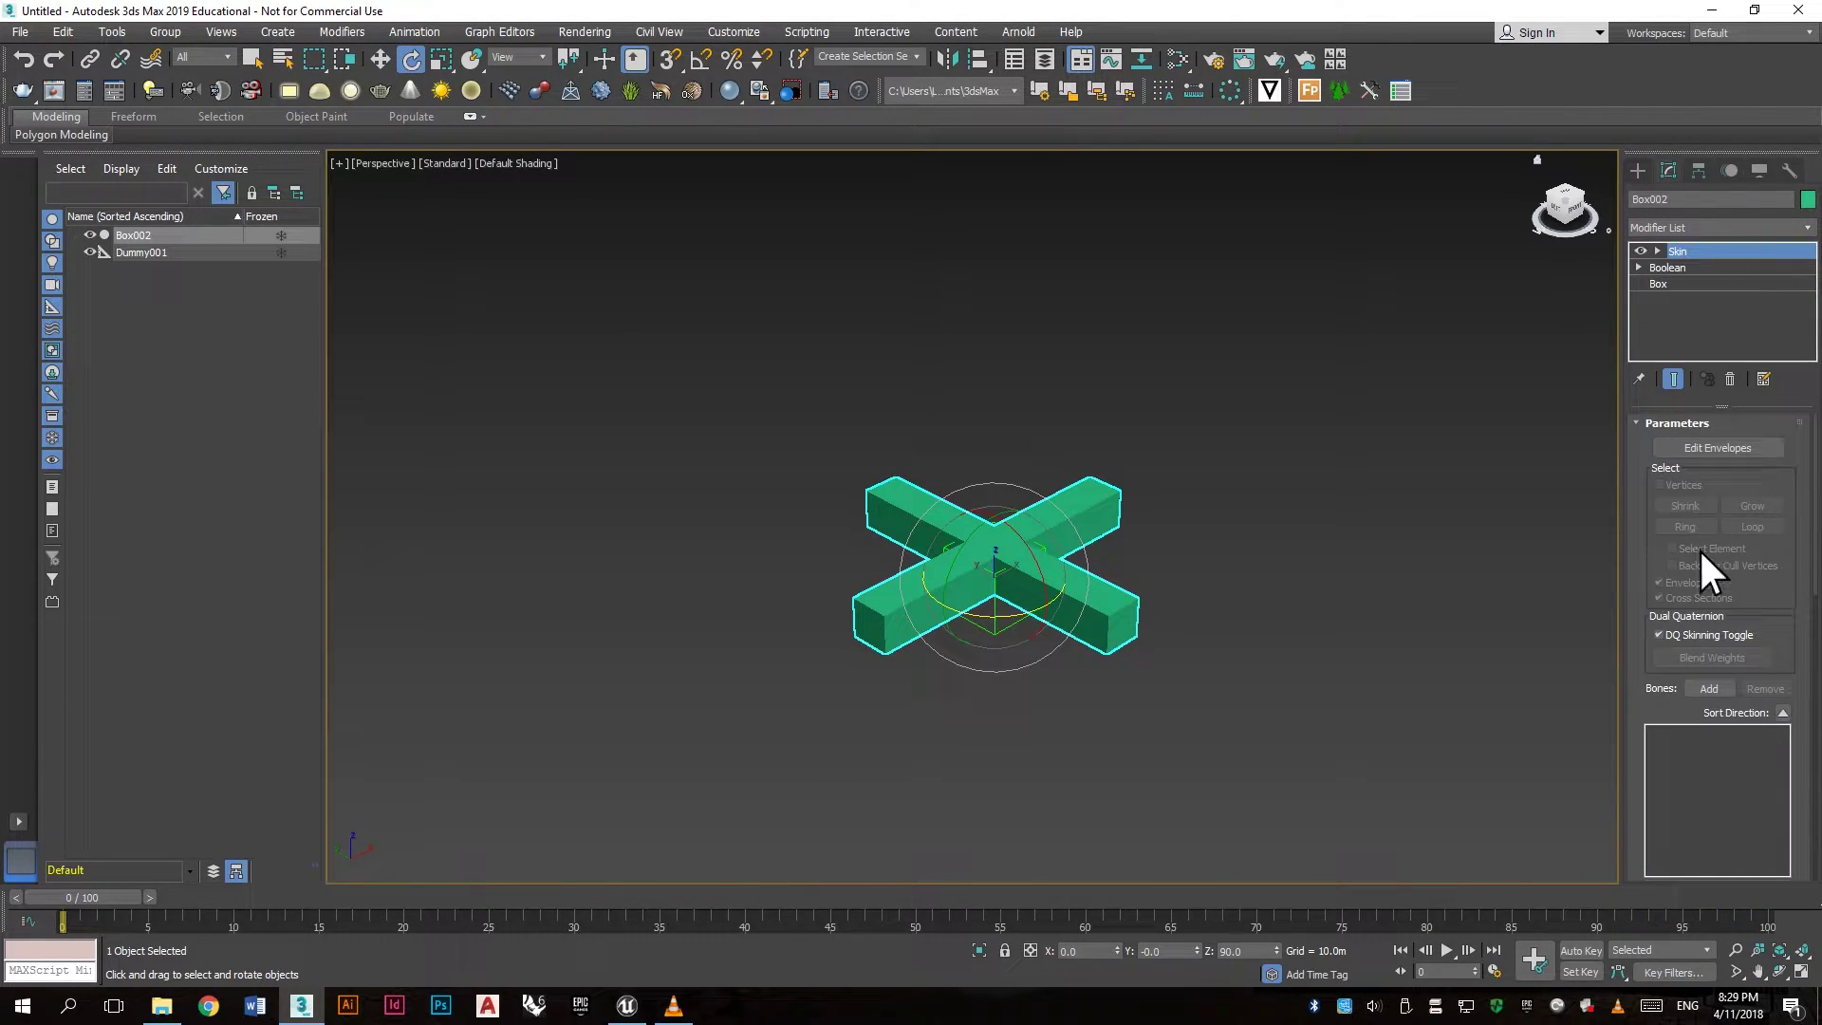
Step: Add Dummy001 as the Skin modifier's bone
click(1723, 689)
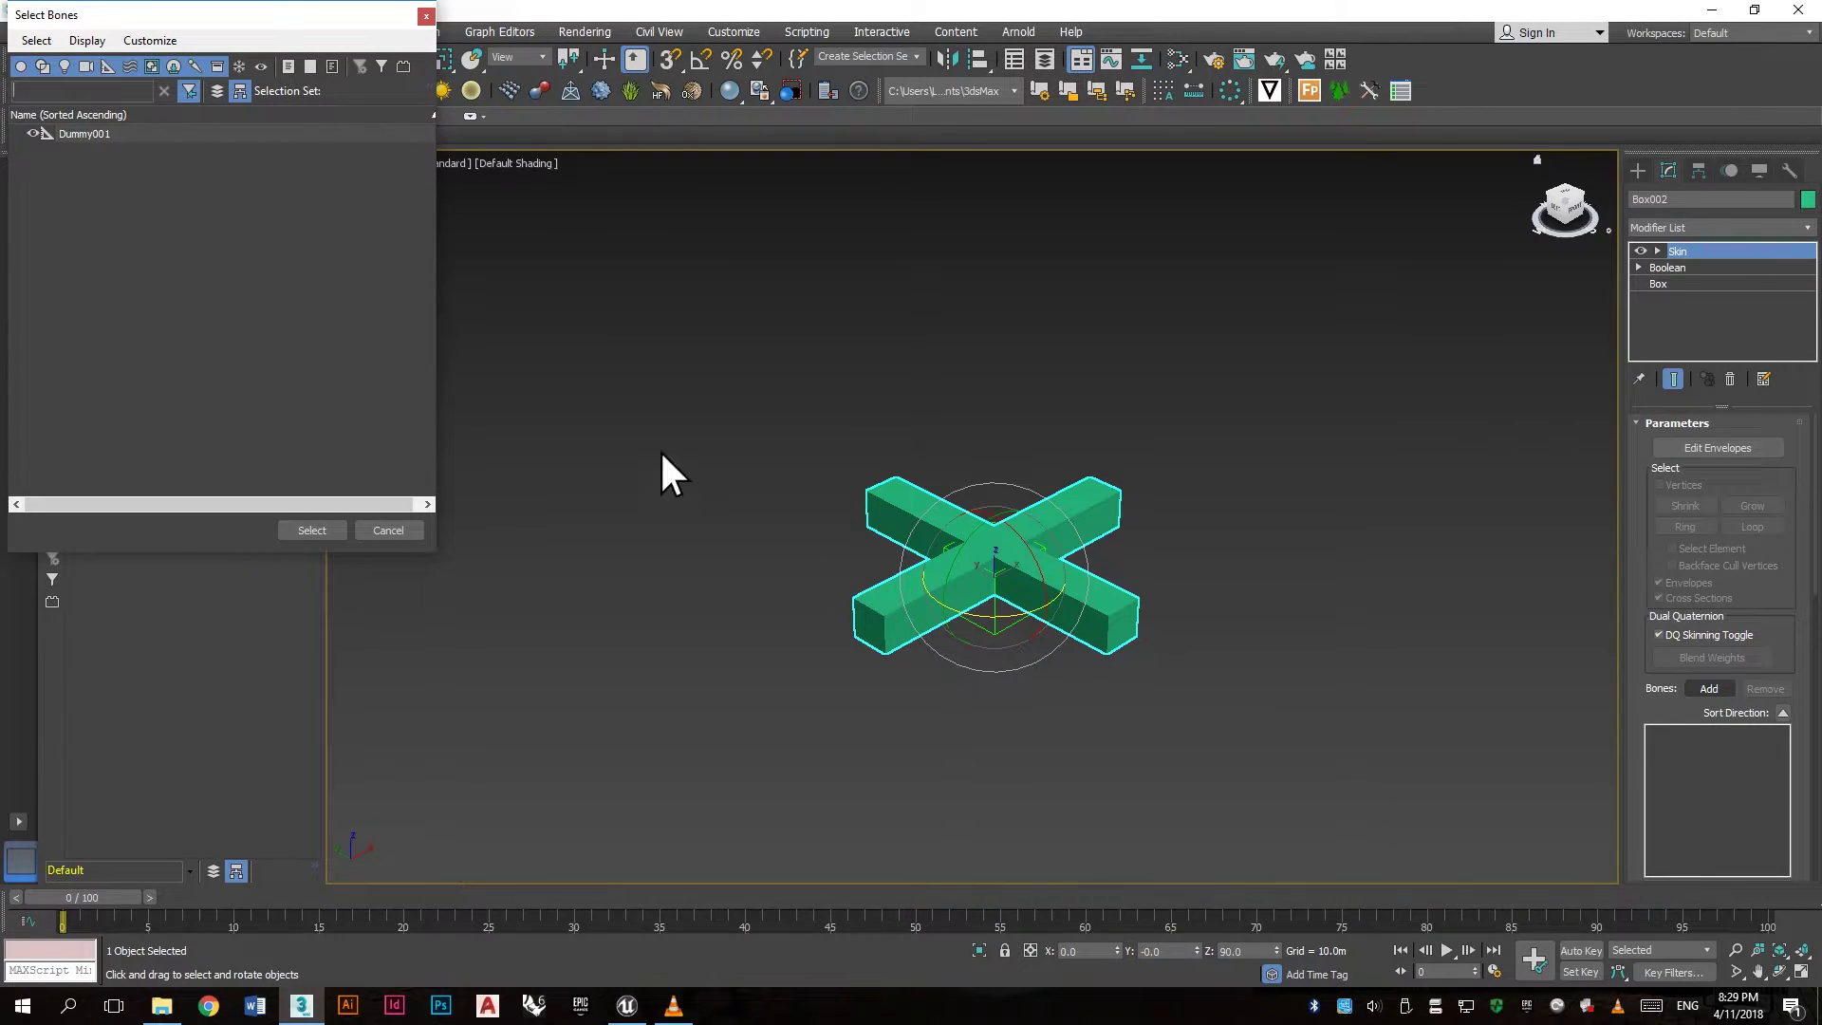
click(93, 133)
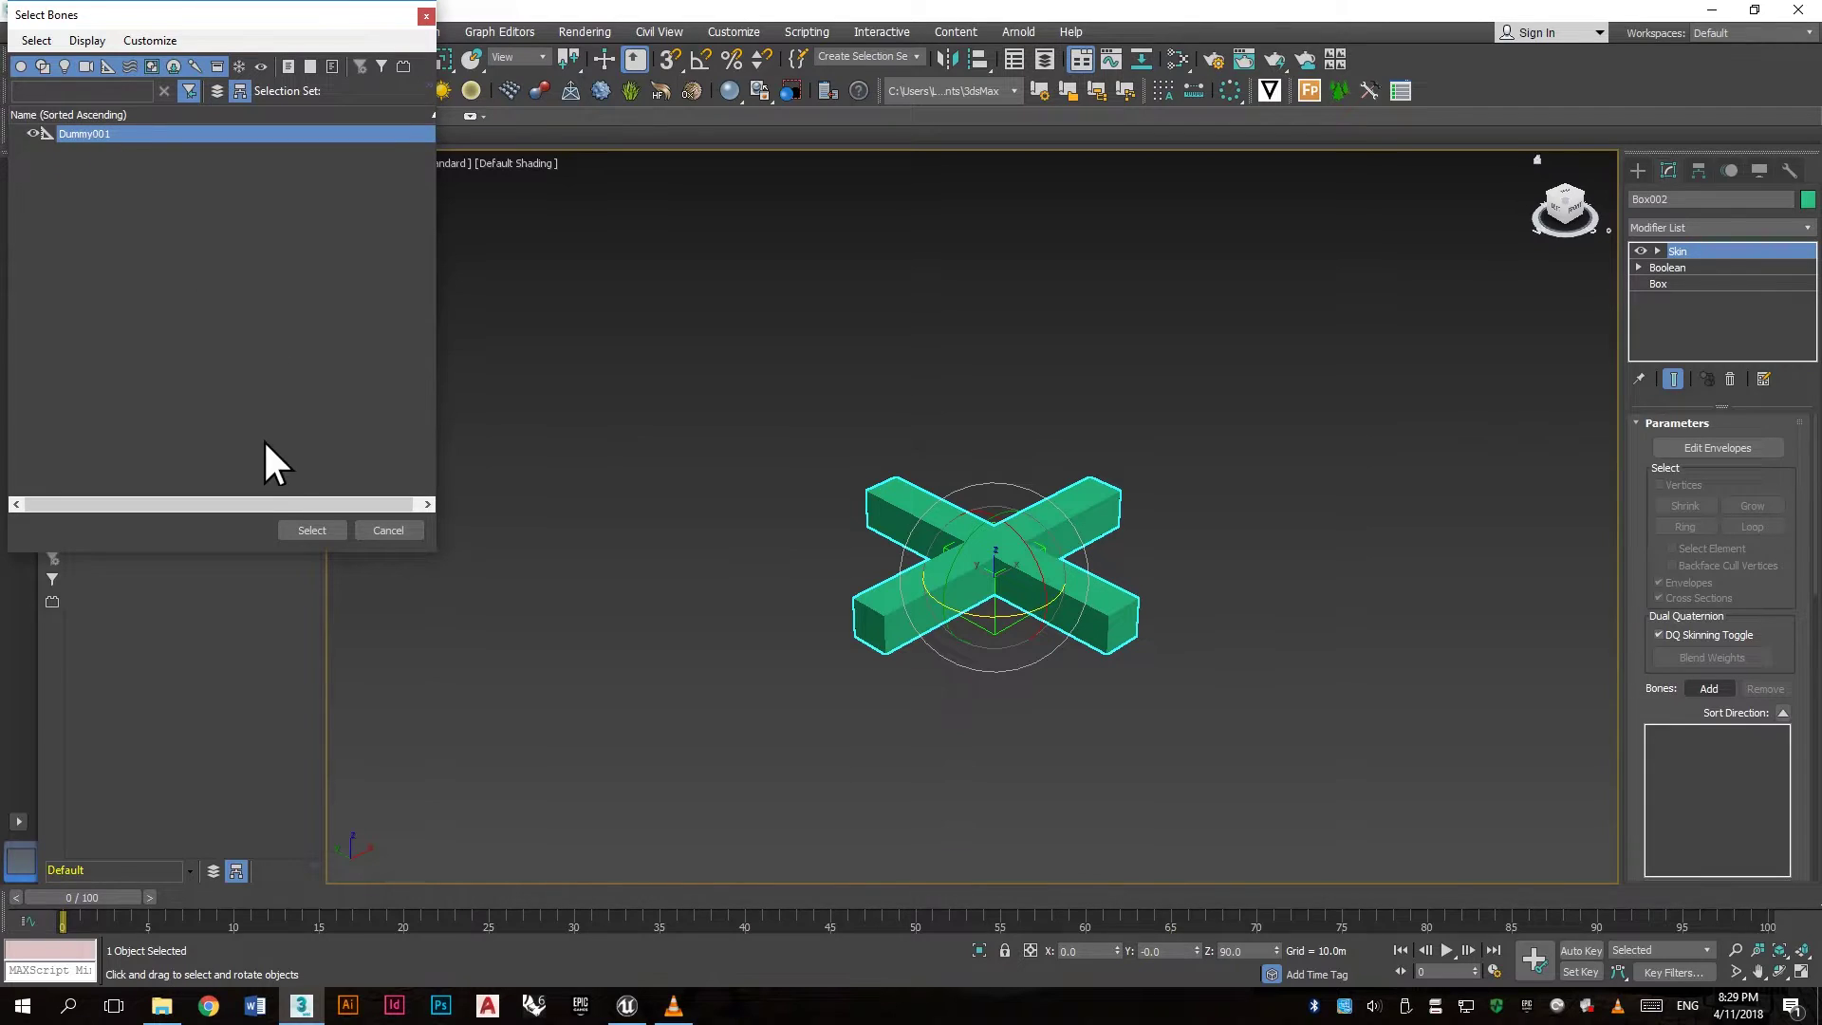
click(310, 528)
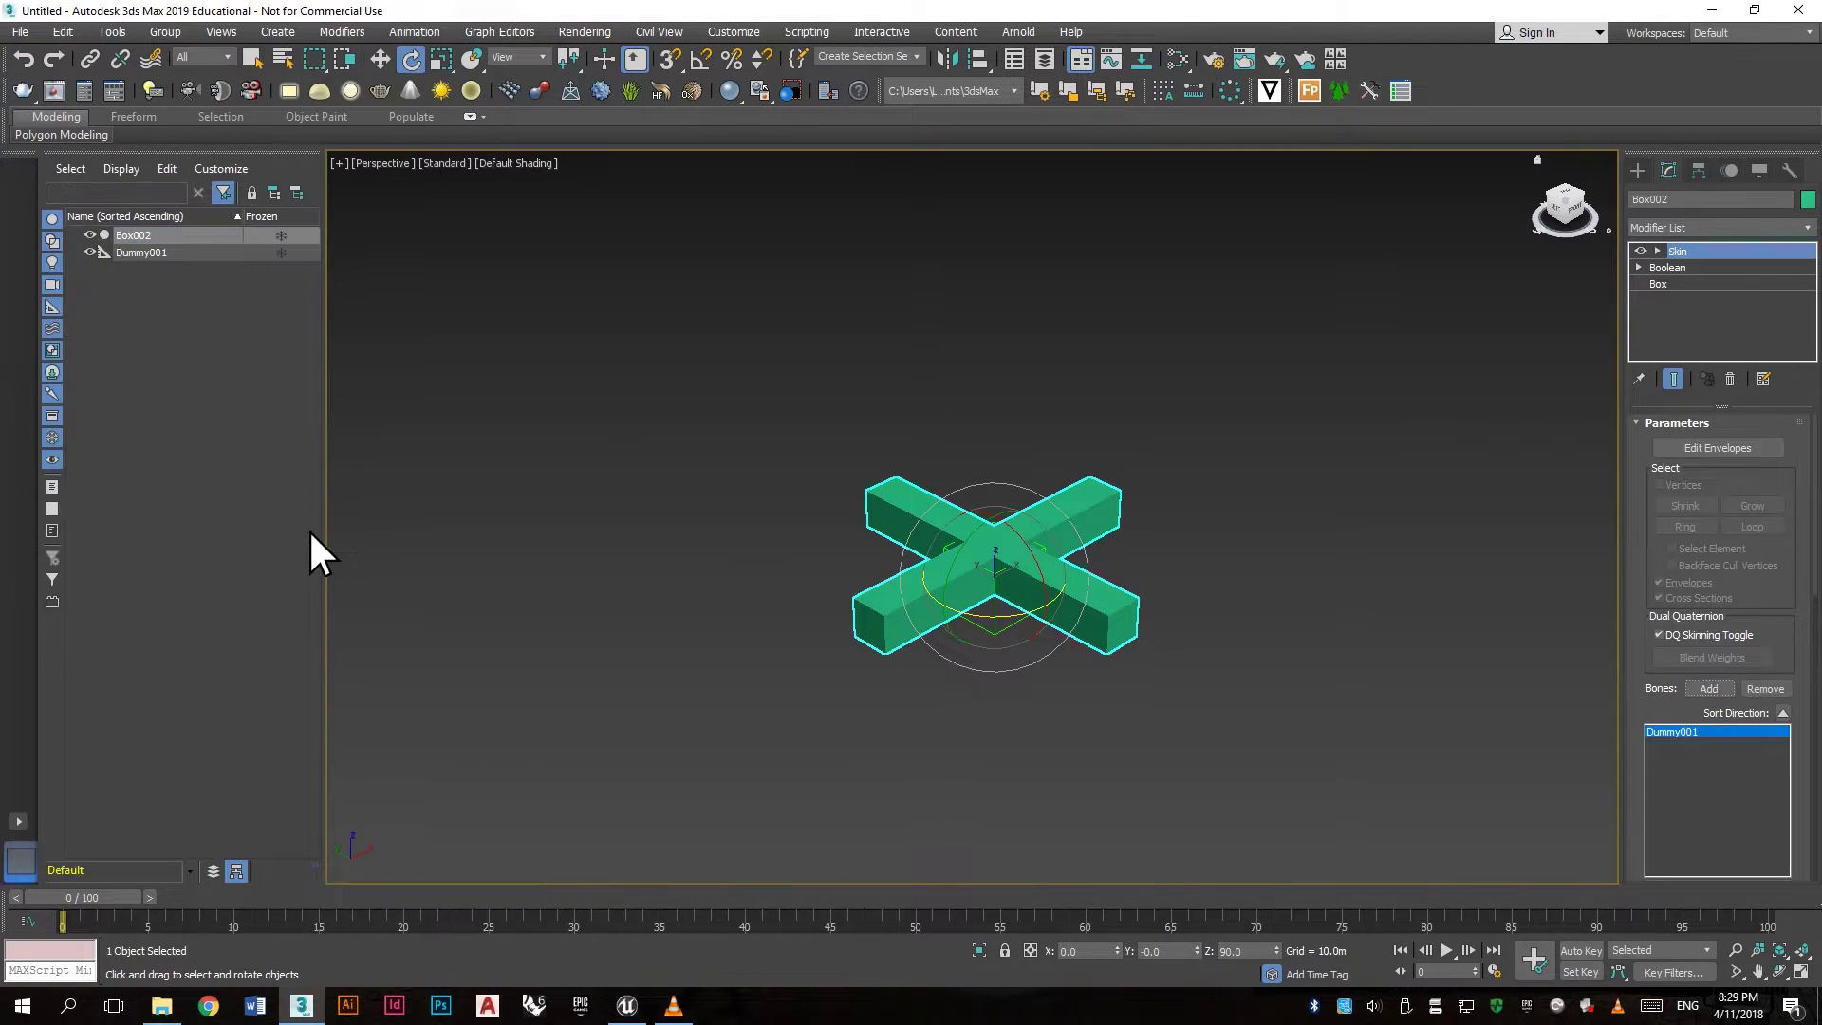
Step: Deselect the cross, play the animation to check it spins with Dummy001, then rewind to frame 0
click(975, 764)
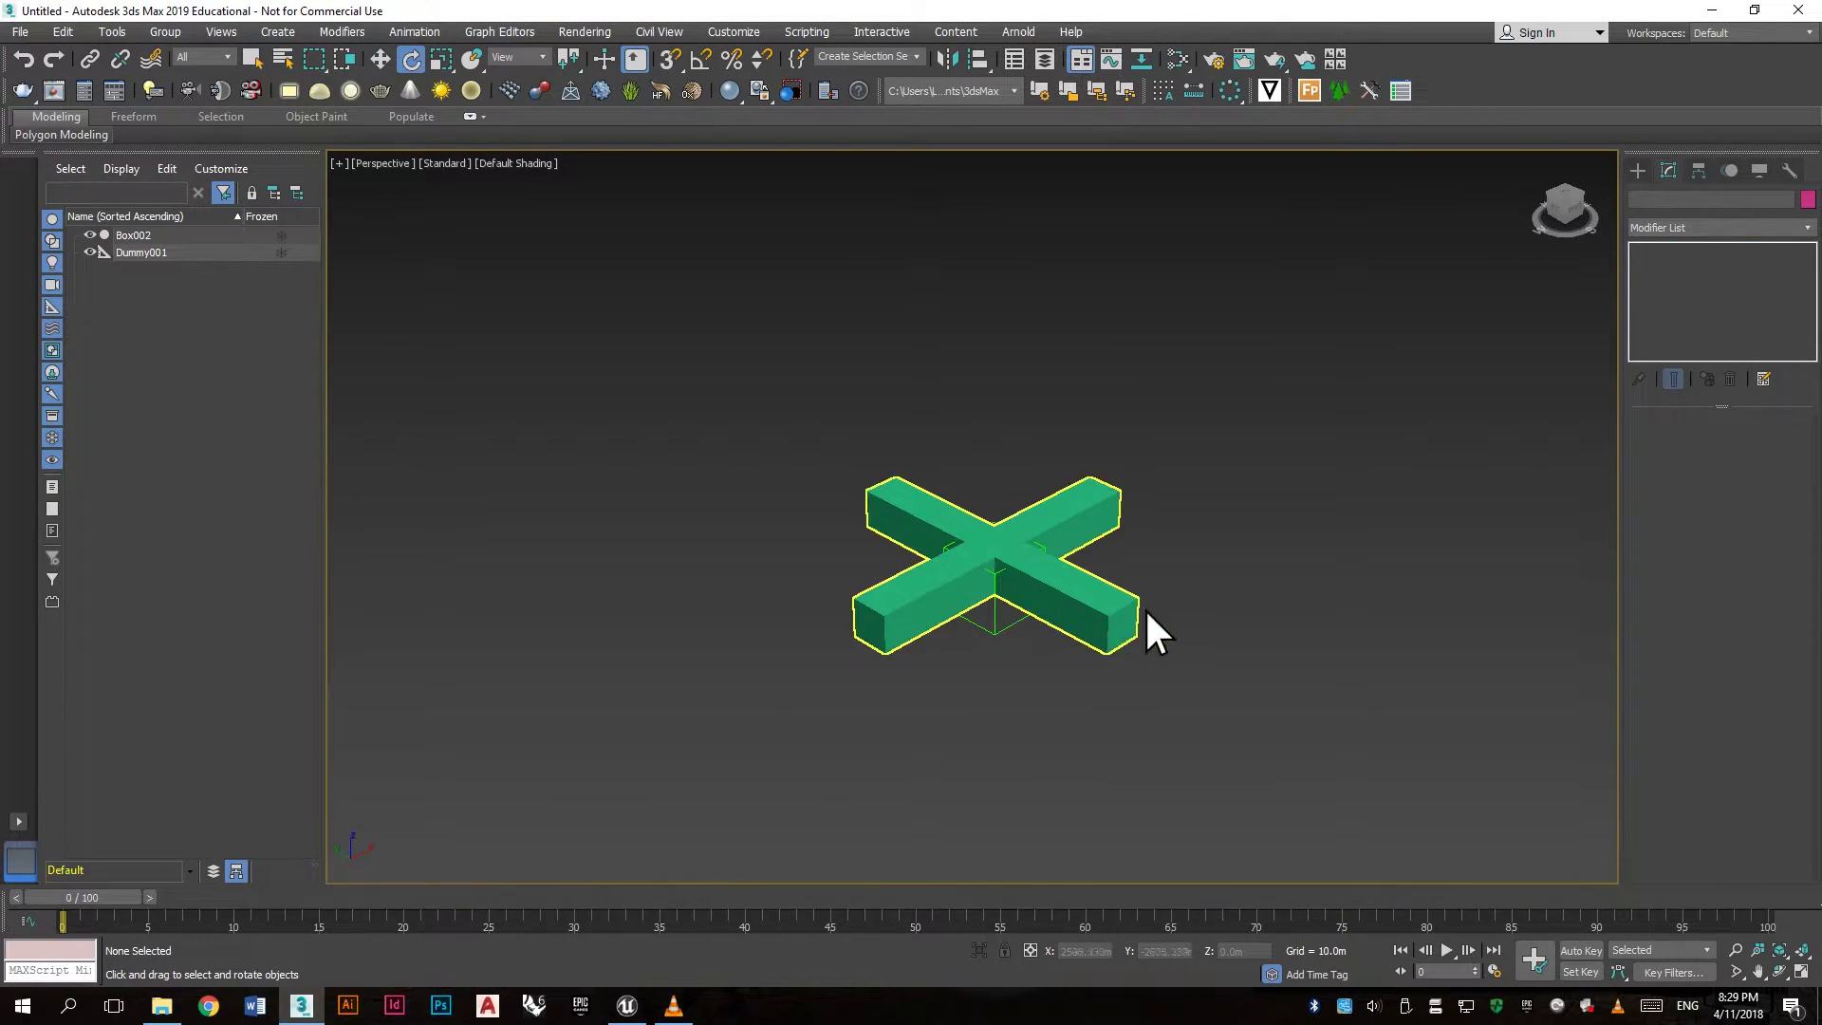
click(1443, 947)
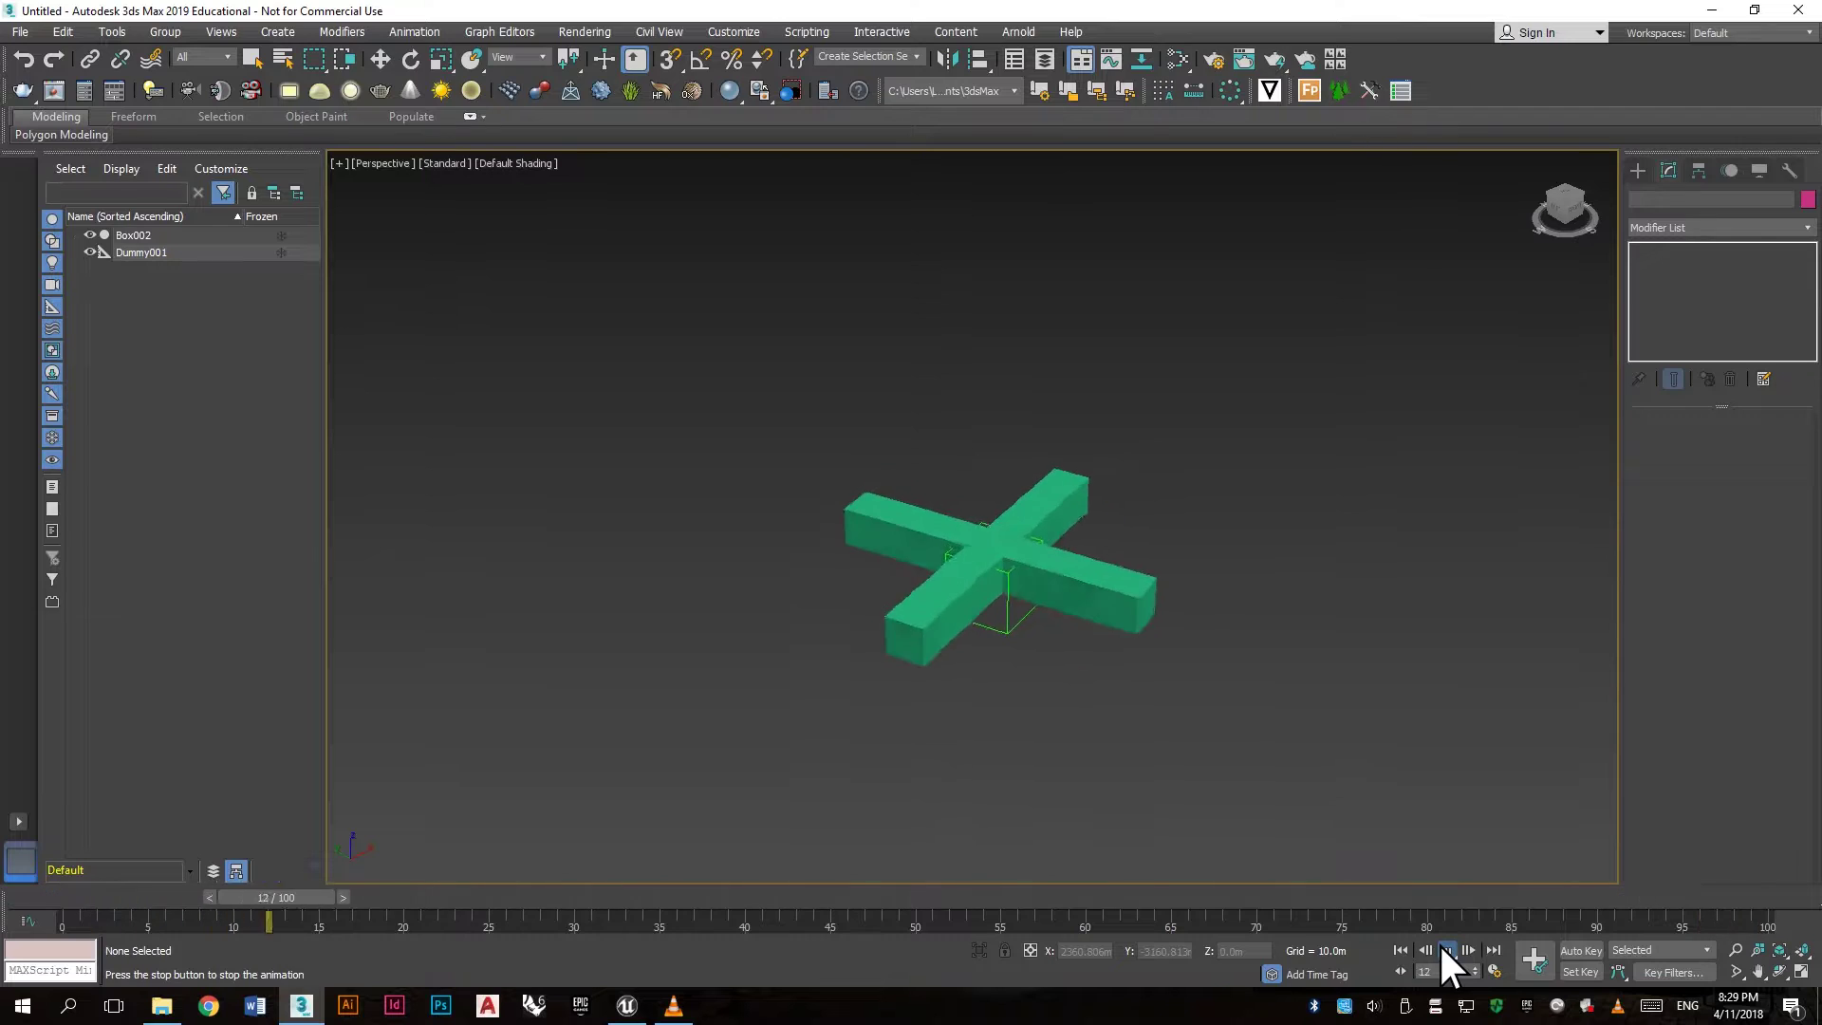
click(1445, 949)
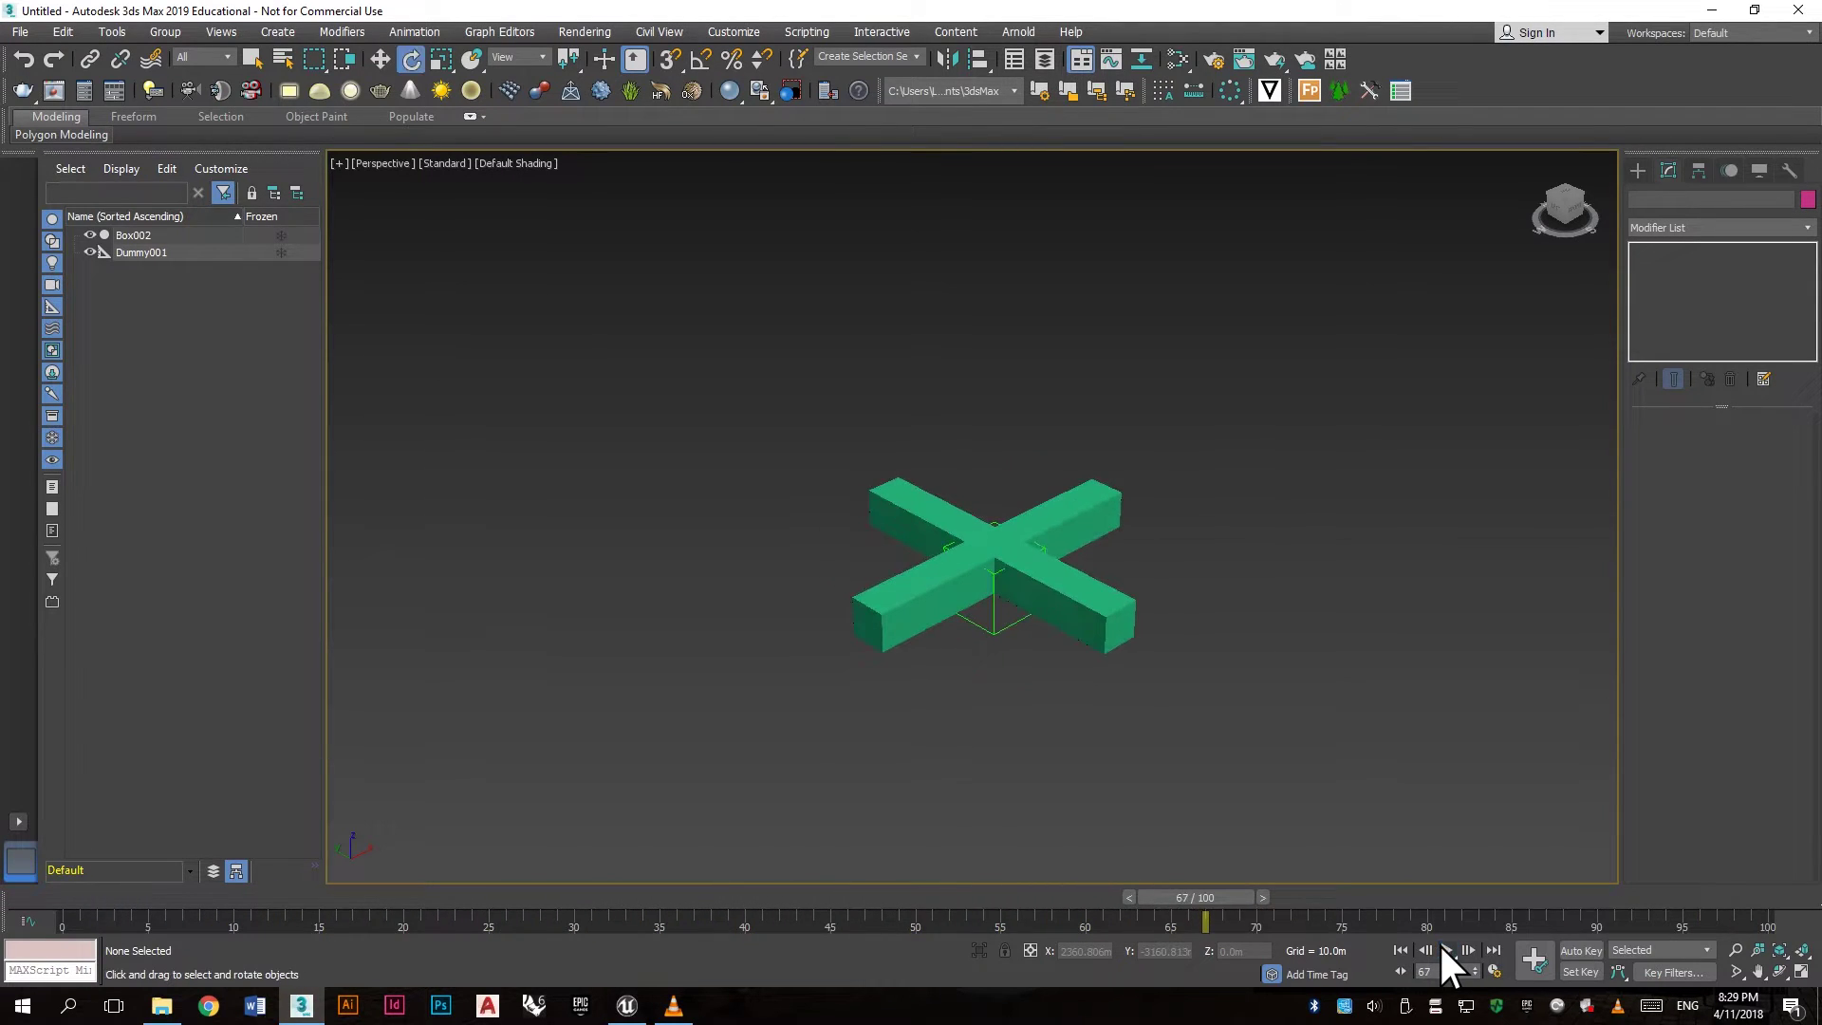
key(e)
click(1399, 950)
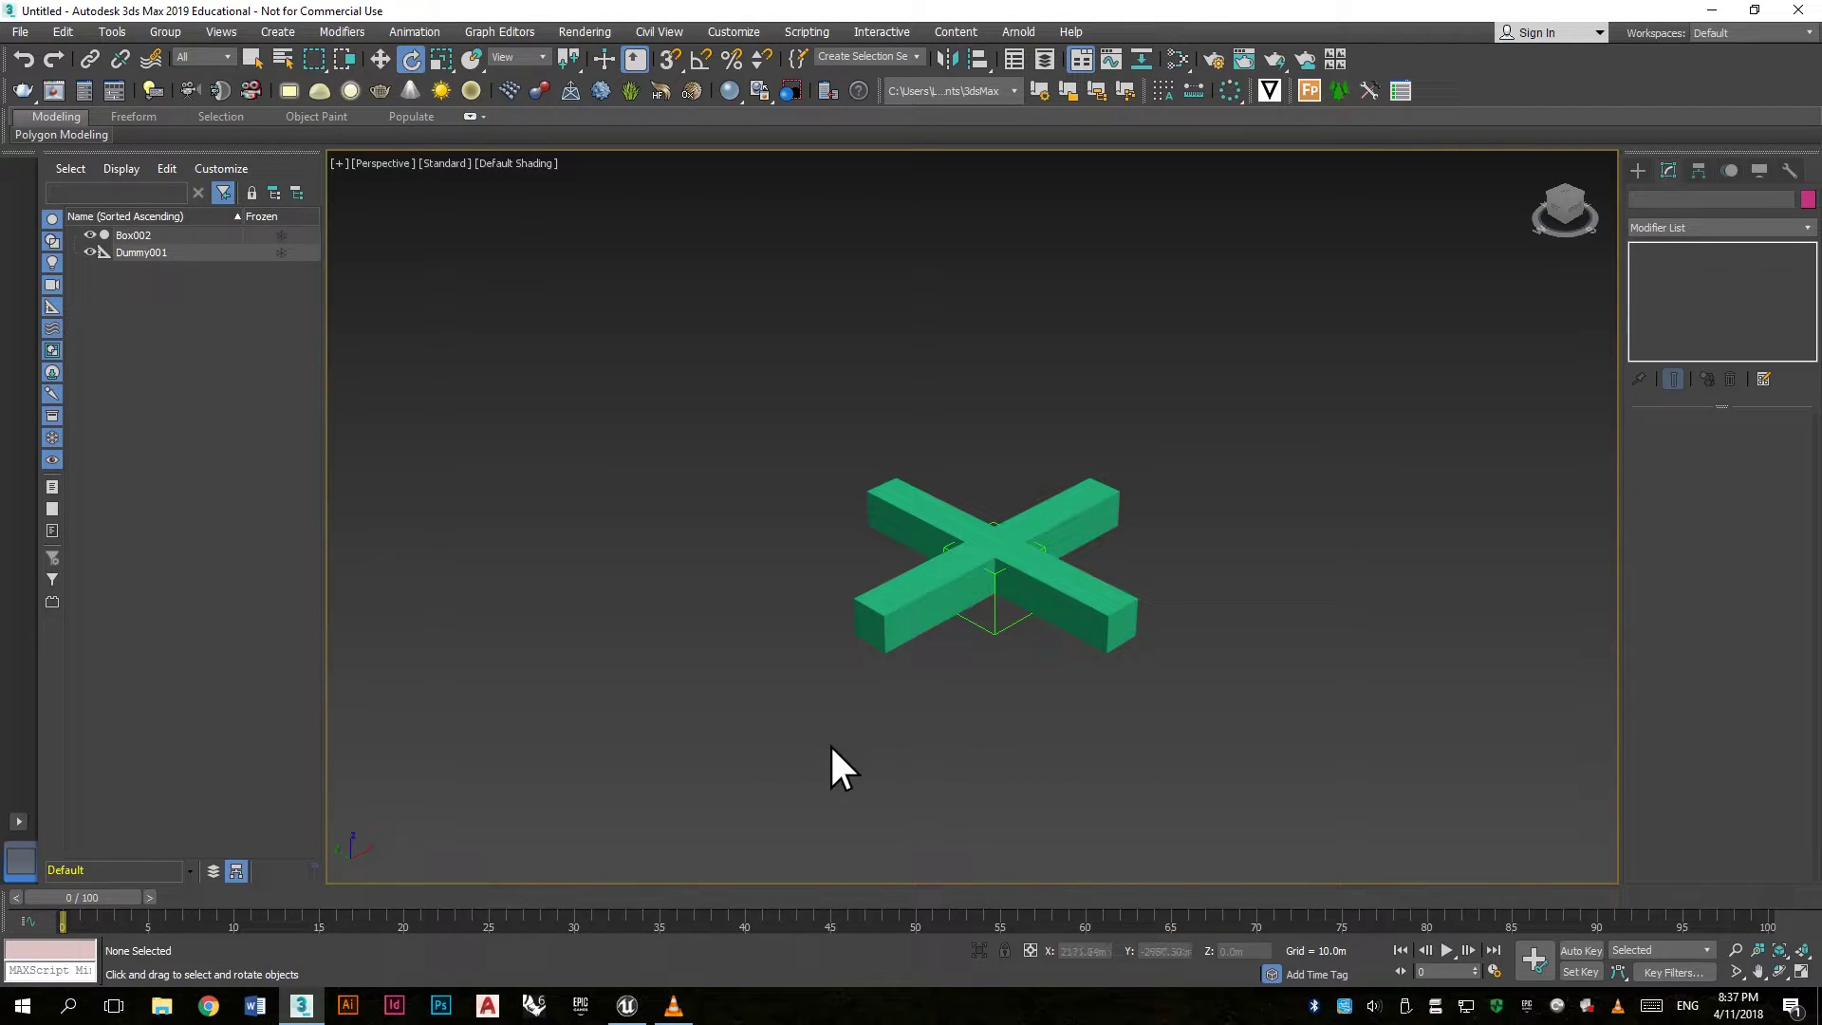
Step: In the Mini Curve Editor, set all of Dummy001's rotation keys to linear tangents
click(26, 920)
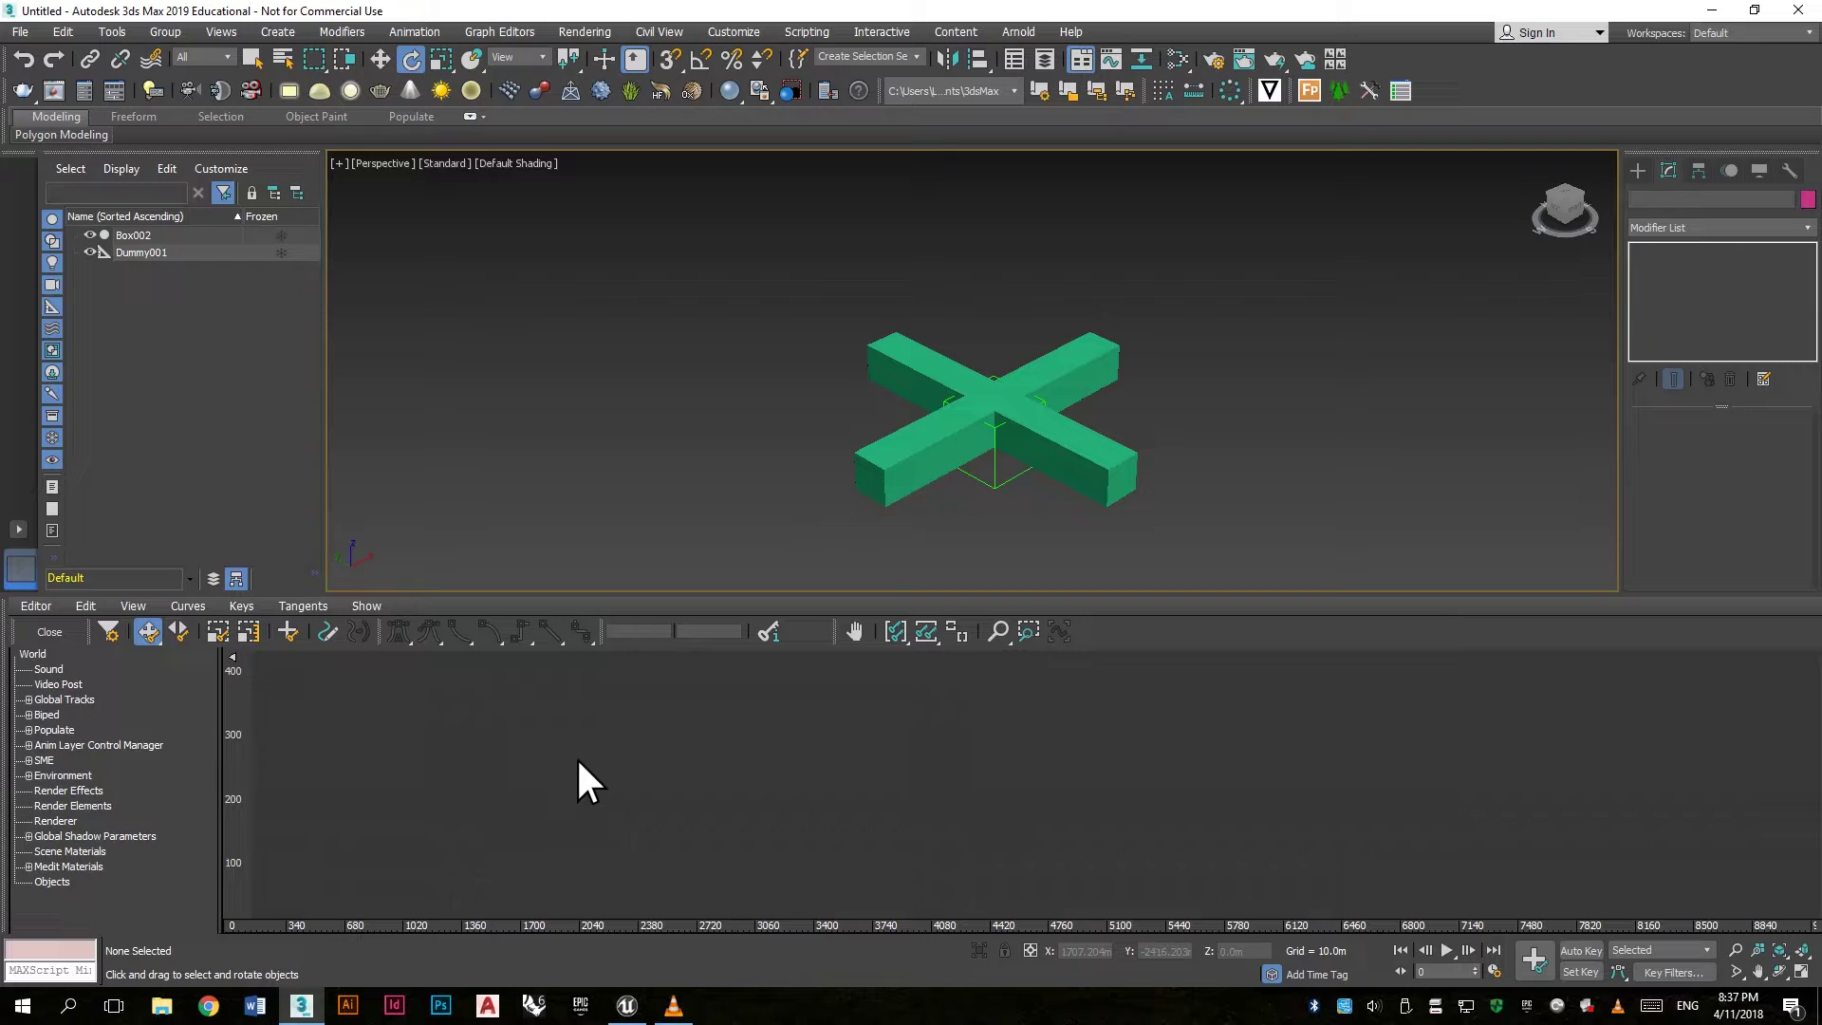
click(1003, 484)
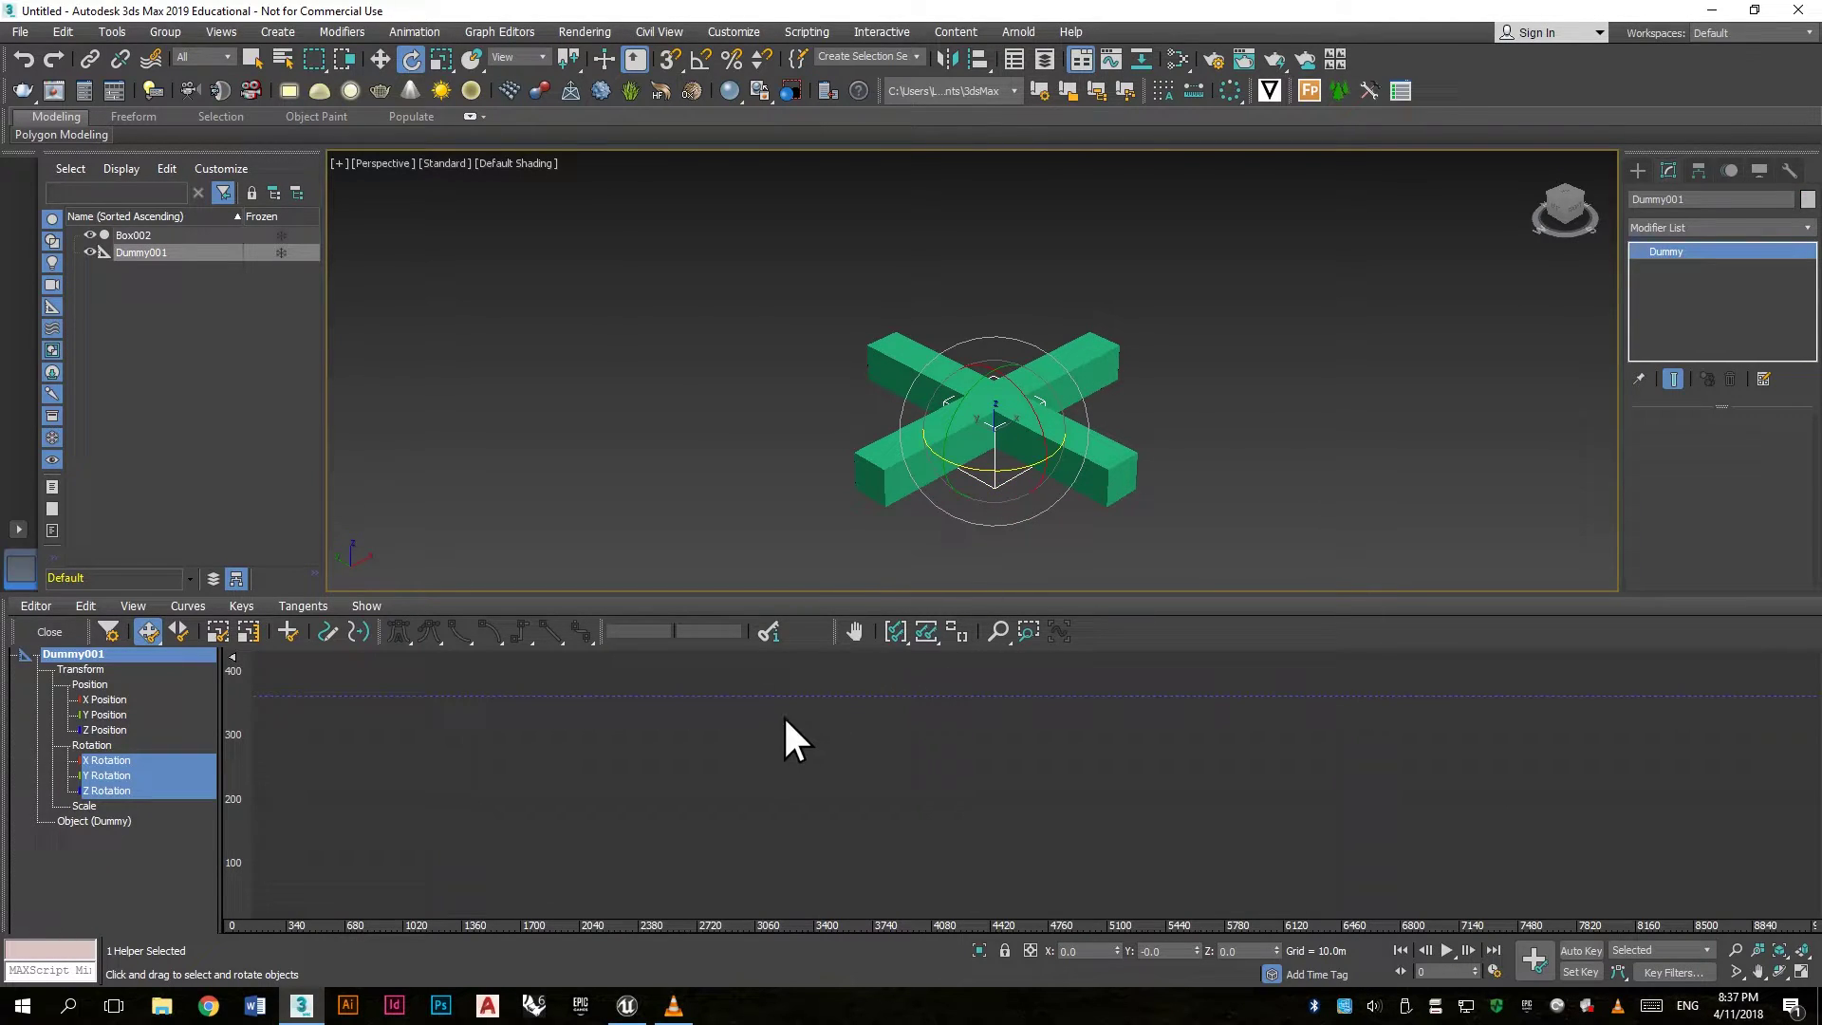
click(892, 636)
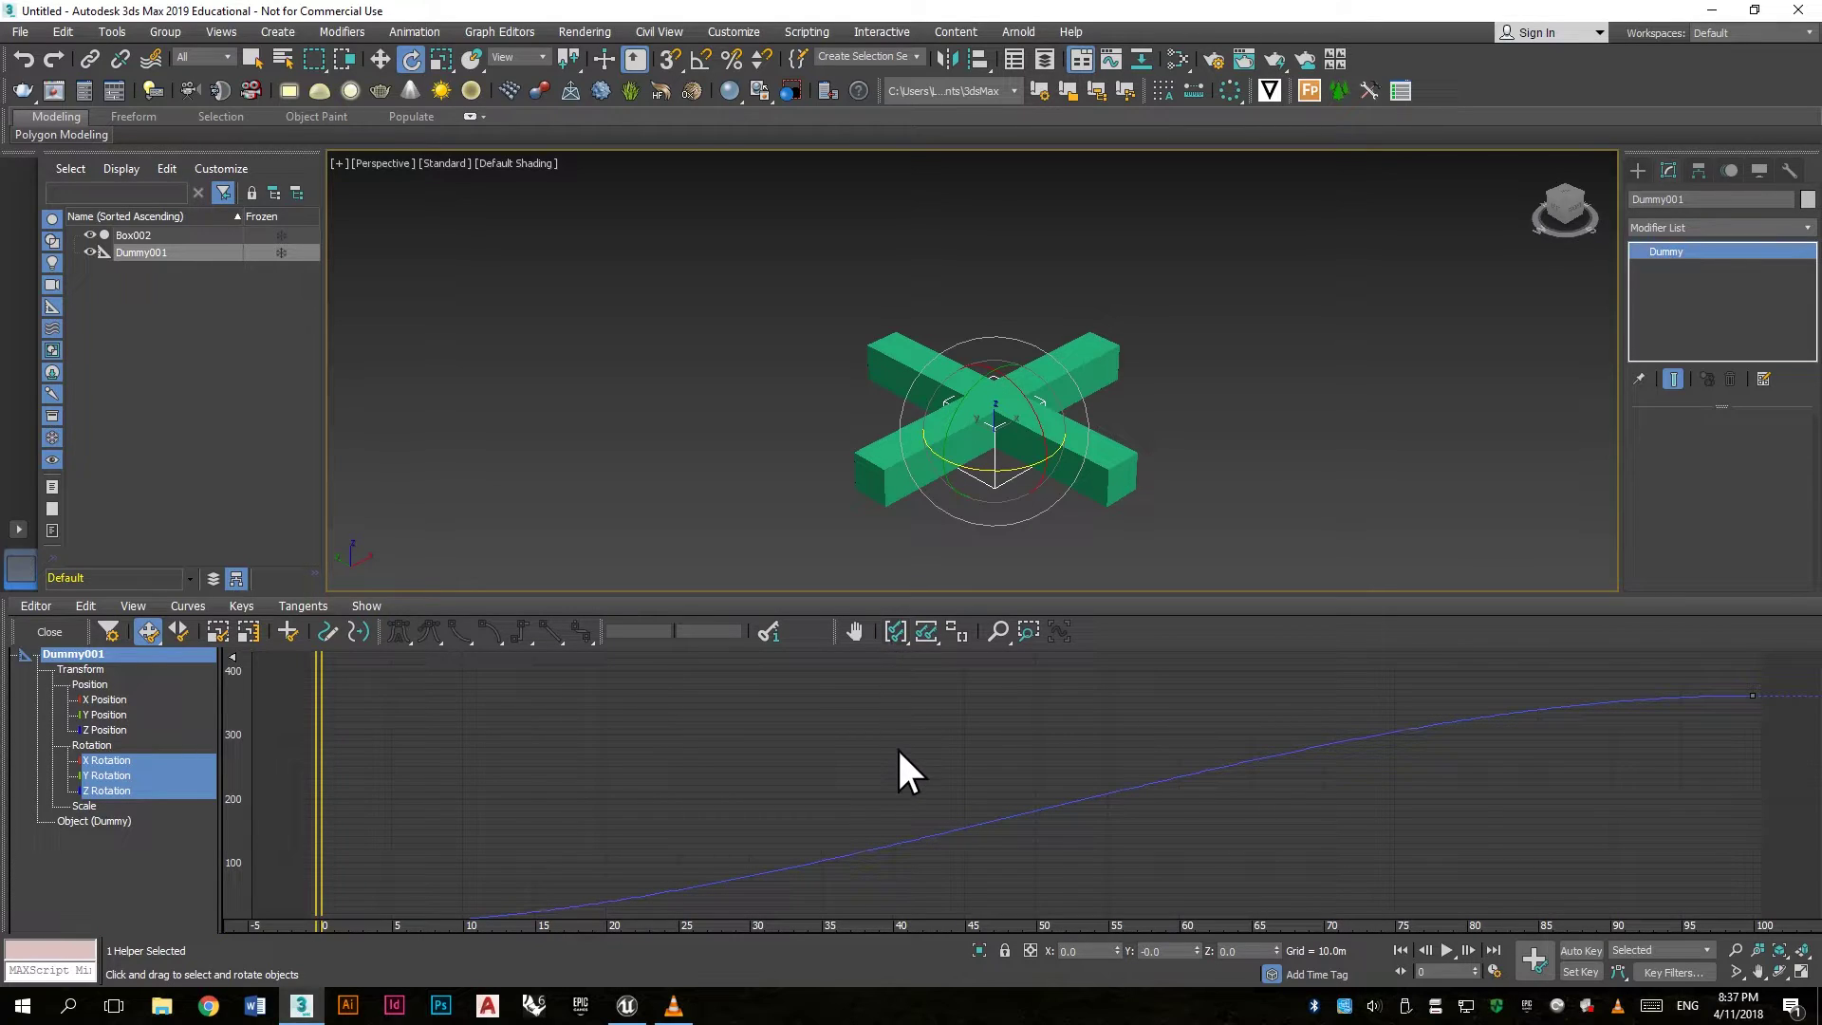
click(923, 633)
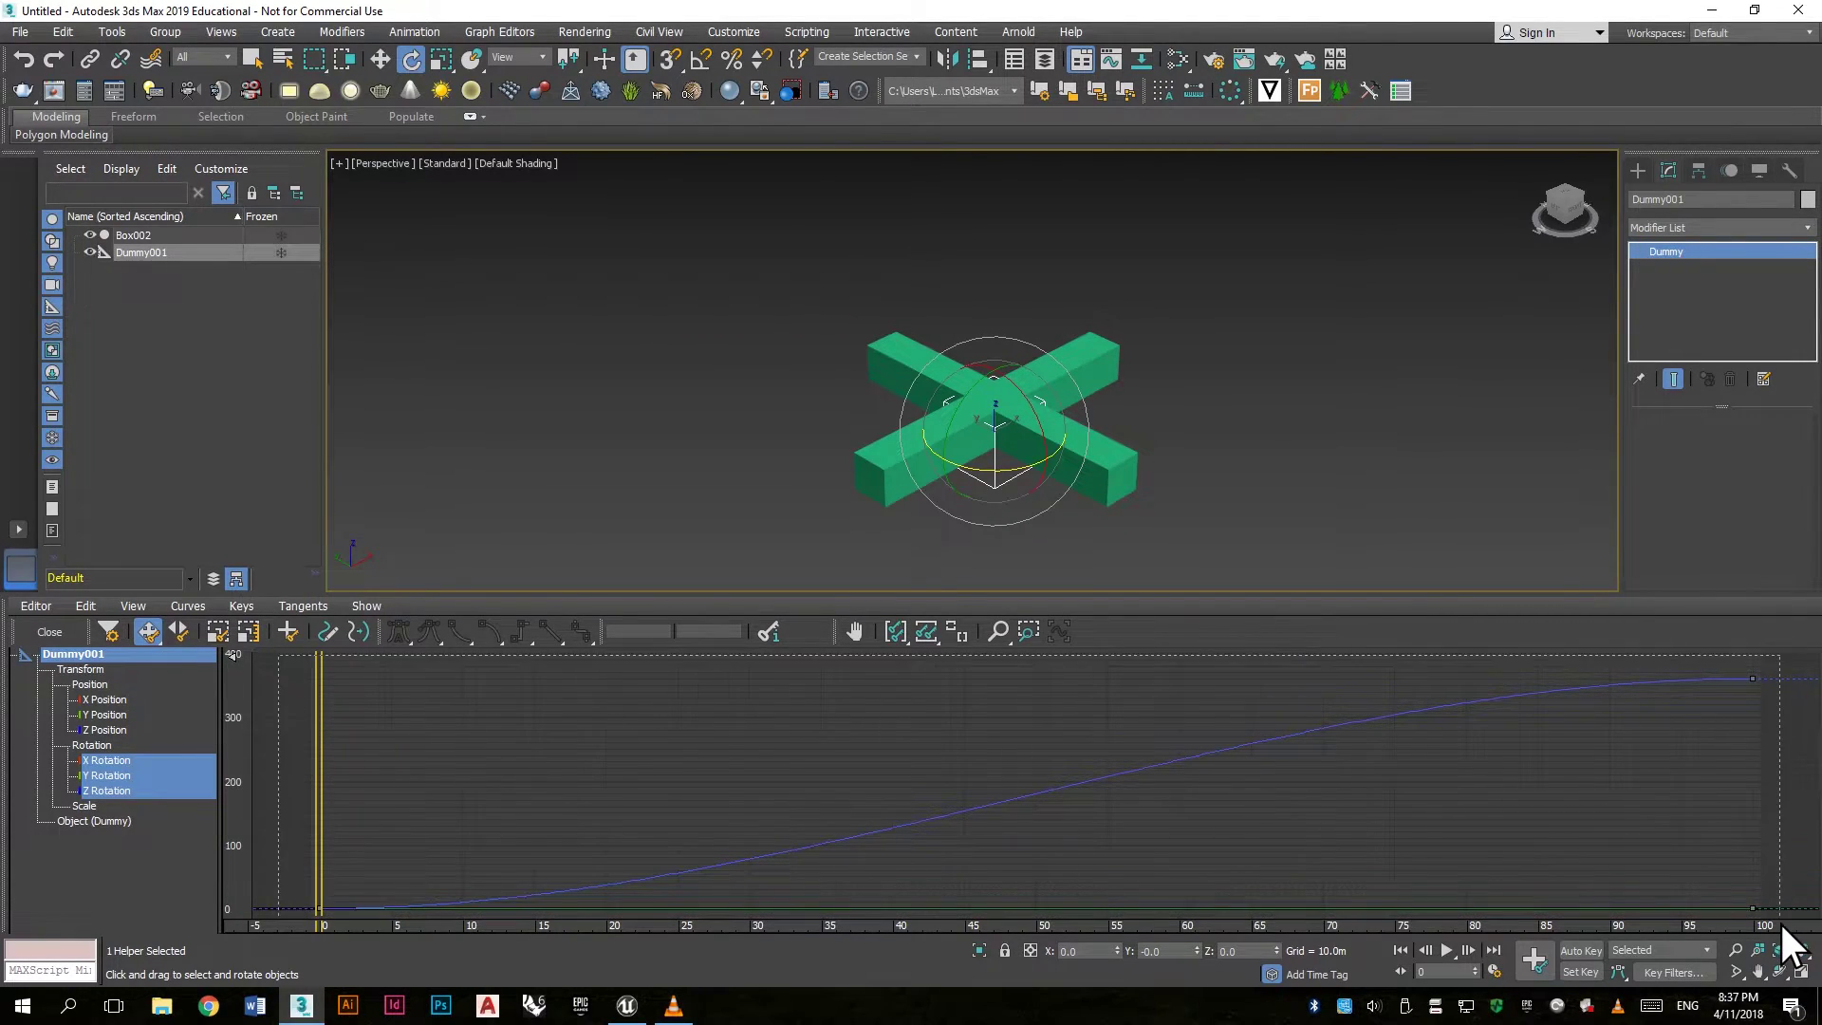
key(ctrl+a)
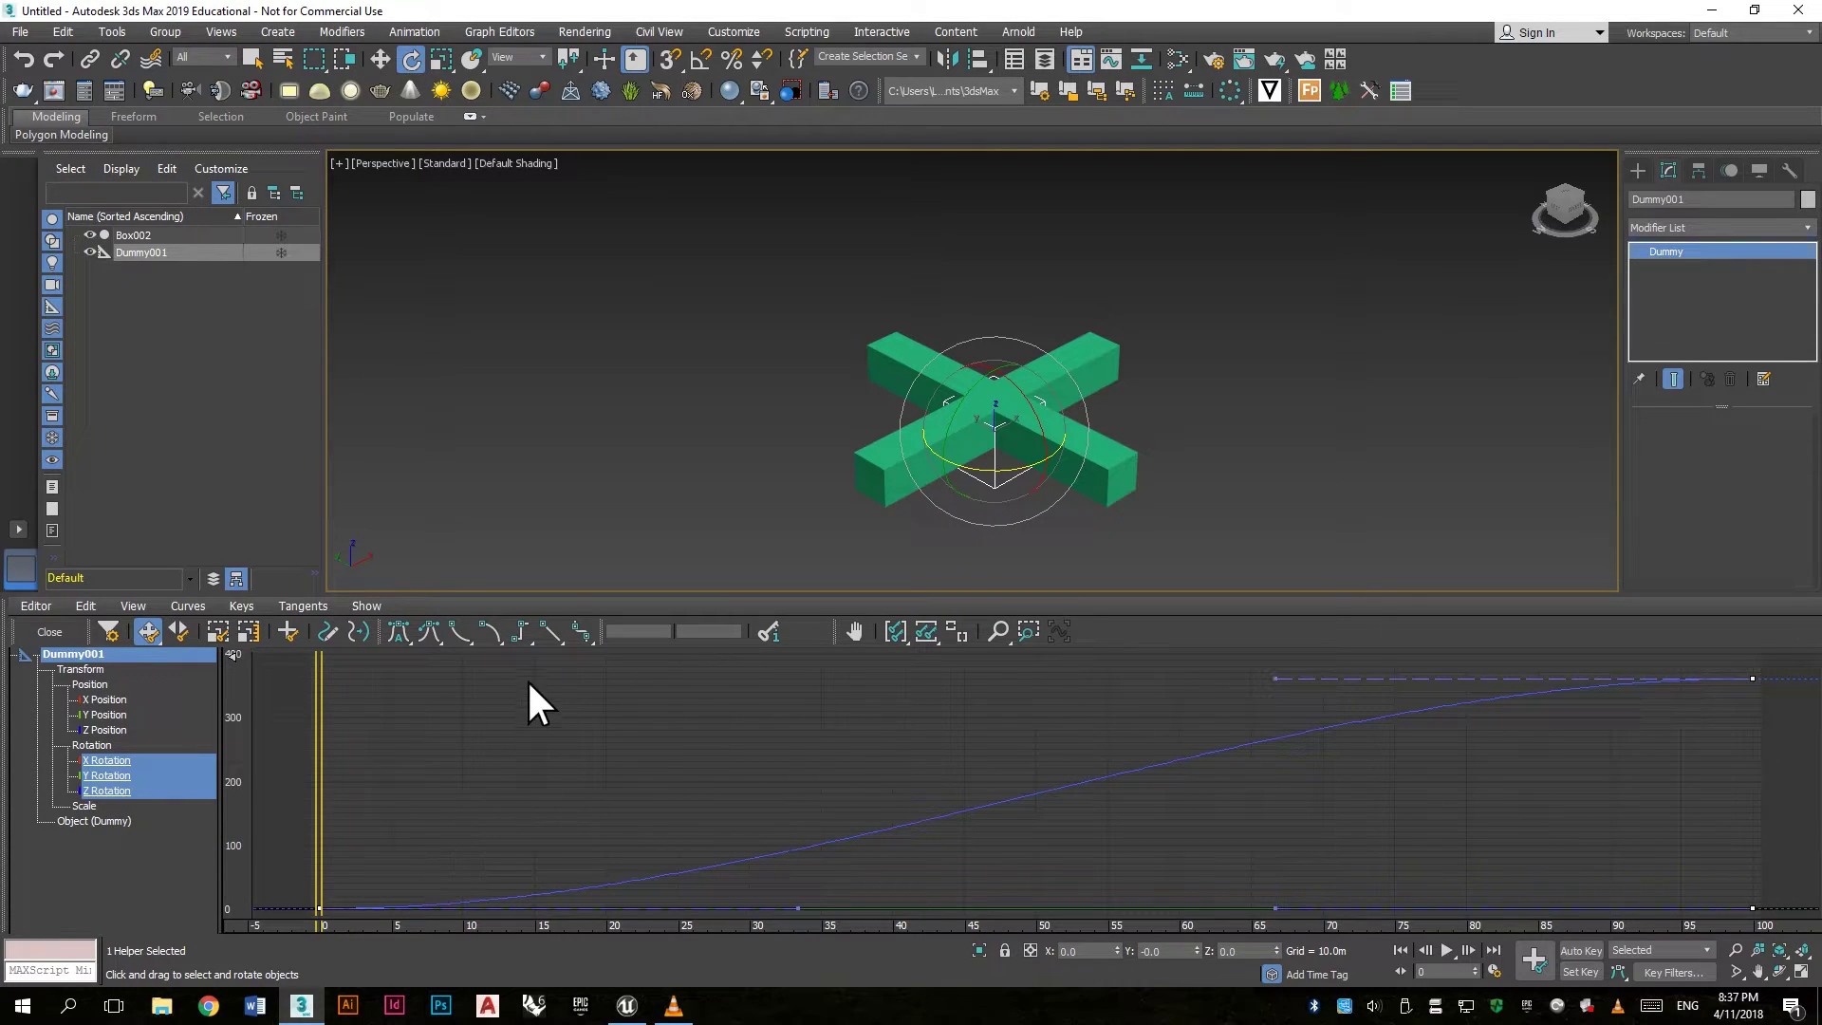
click(542, 643)
Step: Close the curve editor, replay the steady spin, rewind to frame 0, and reselect Dummy001
click(55, 632)
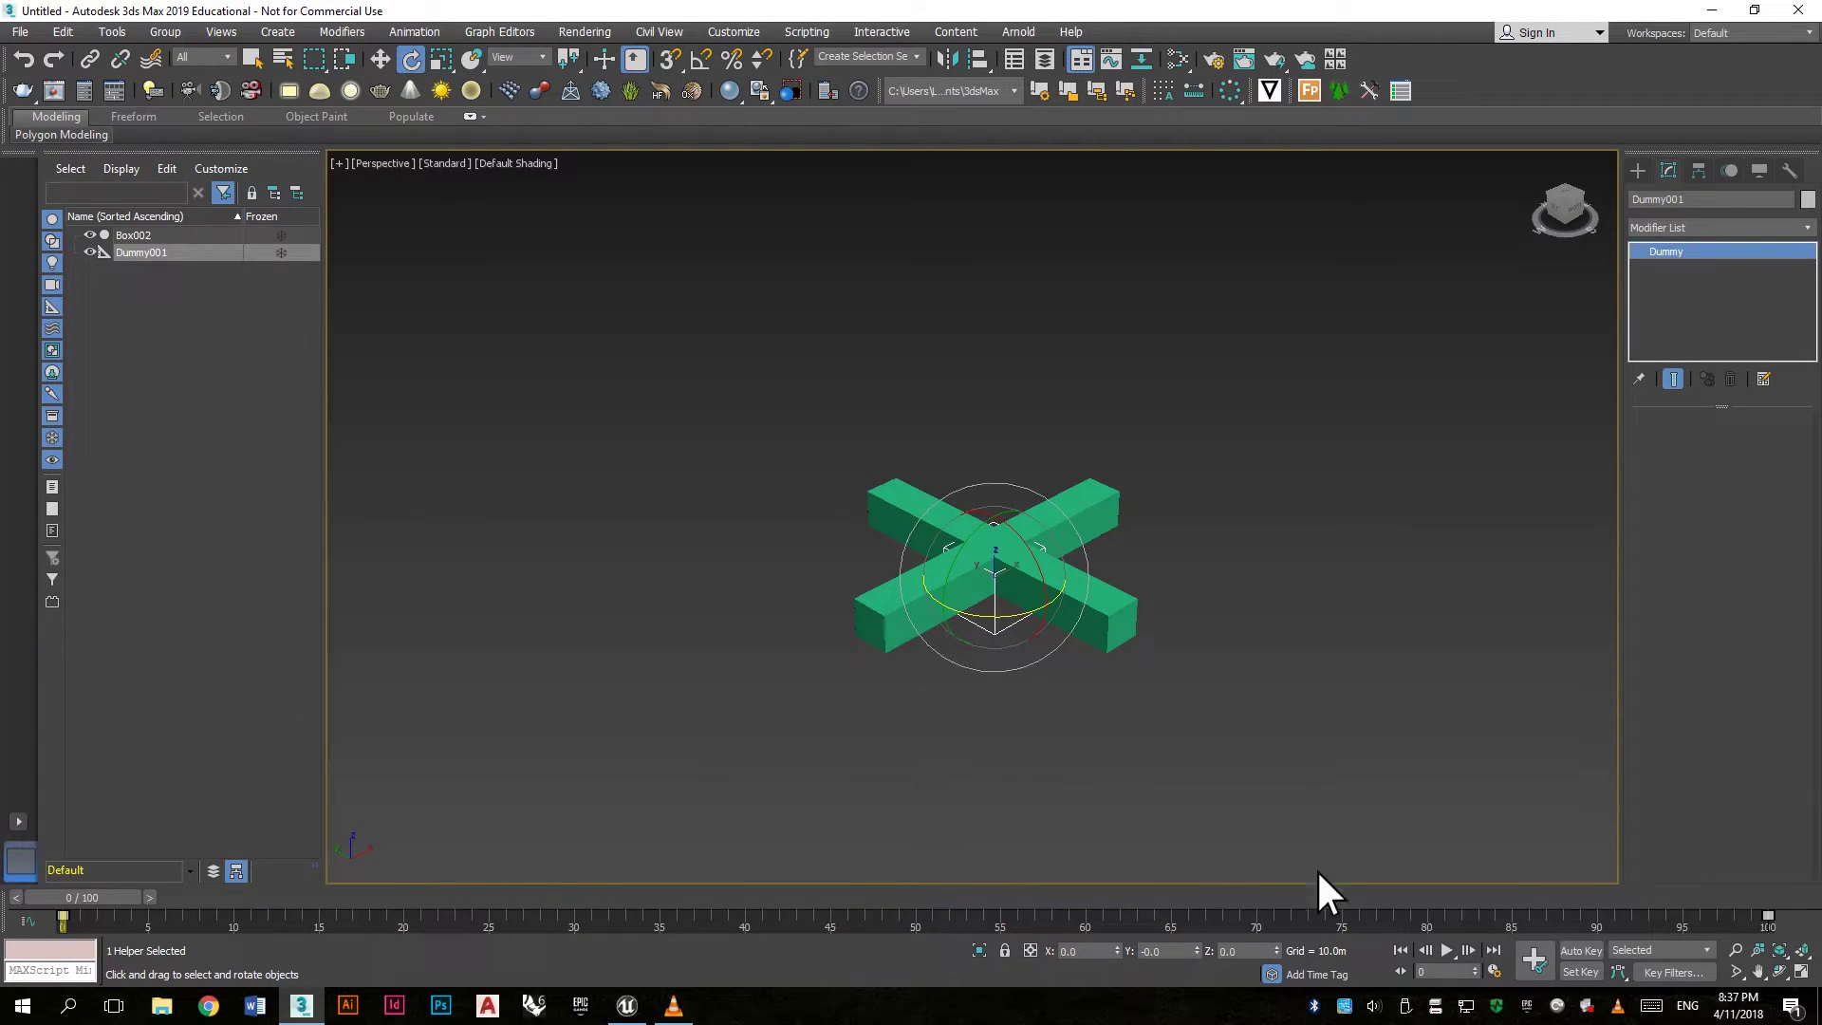
click(1445, 949)
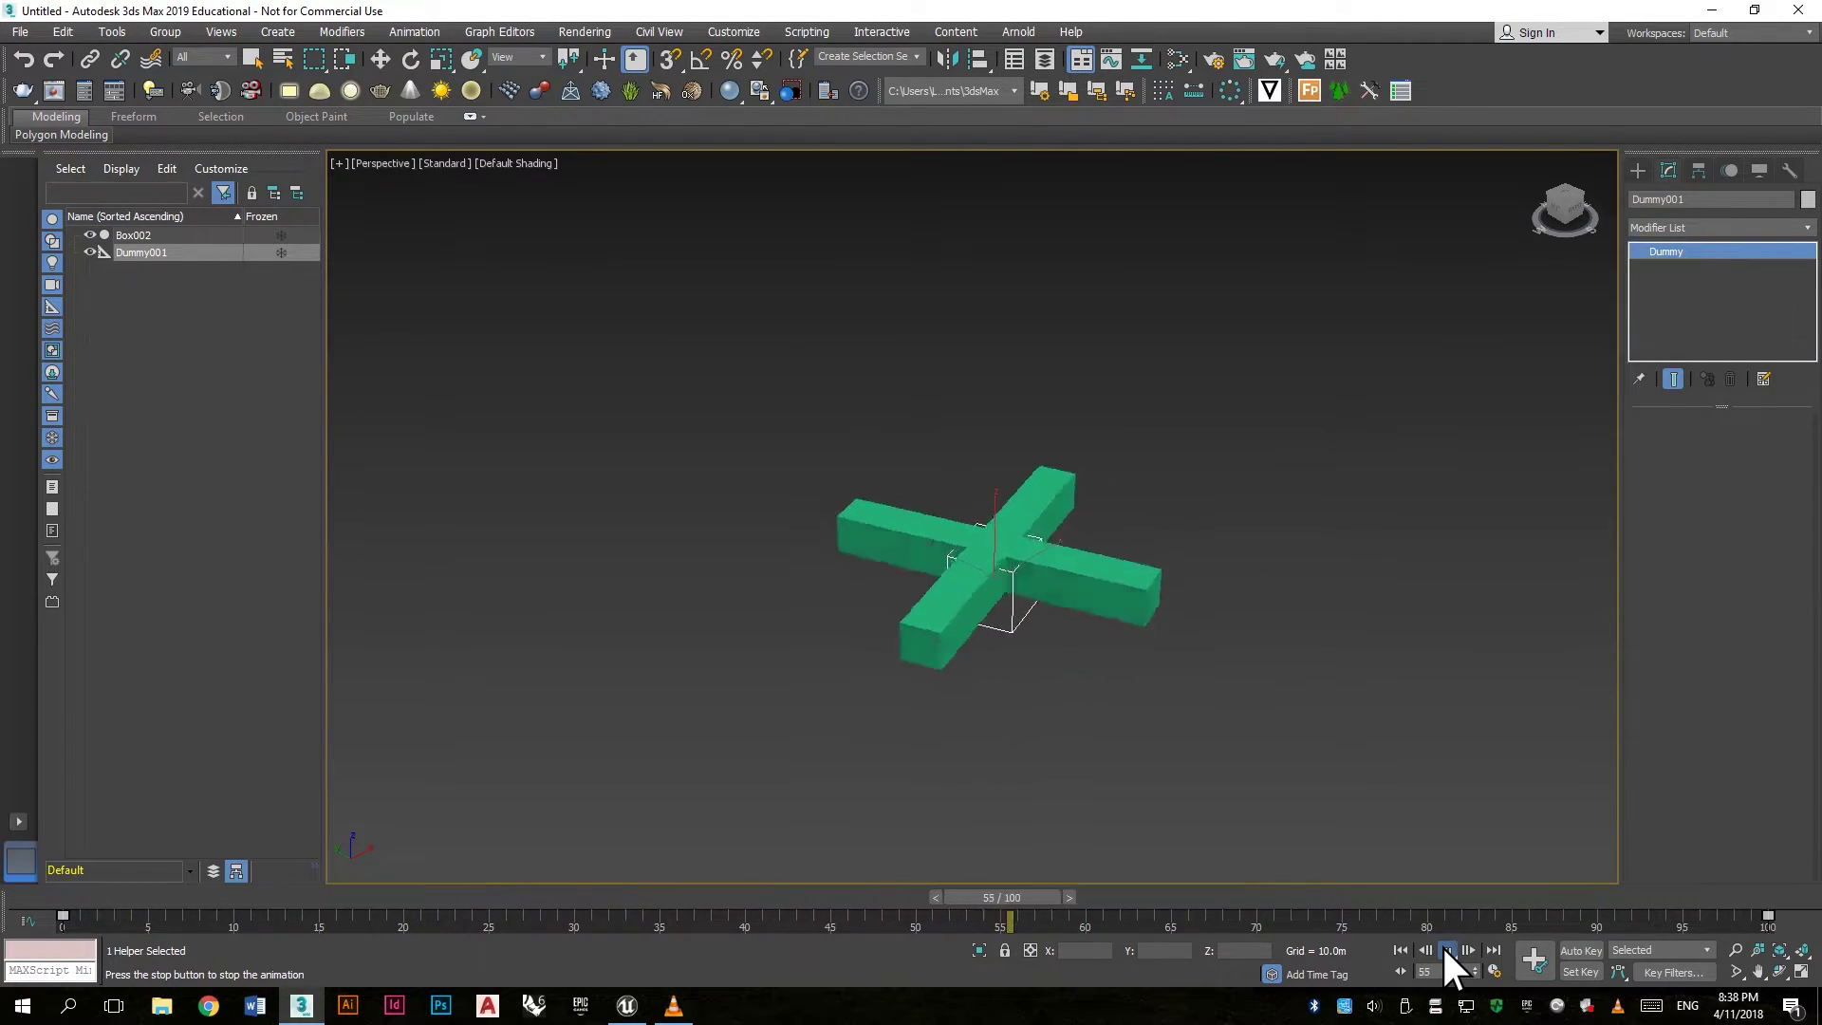
click(1444, 949)
key(e)
click(1401, 948)
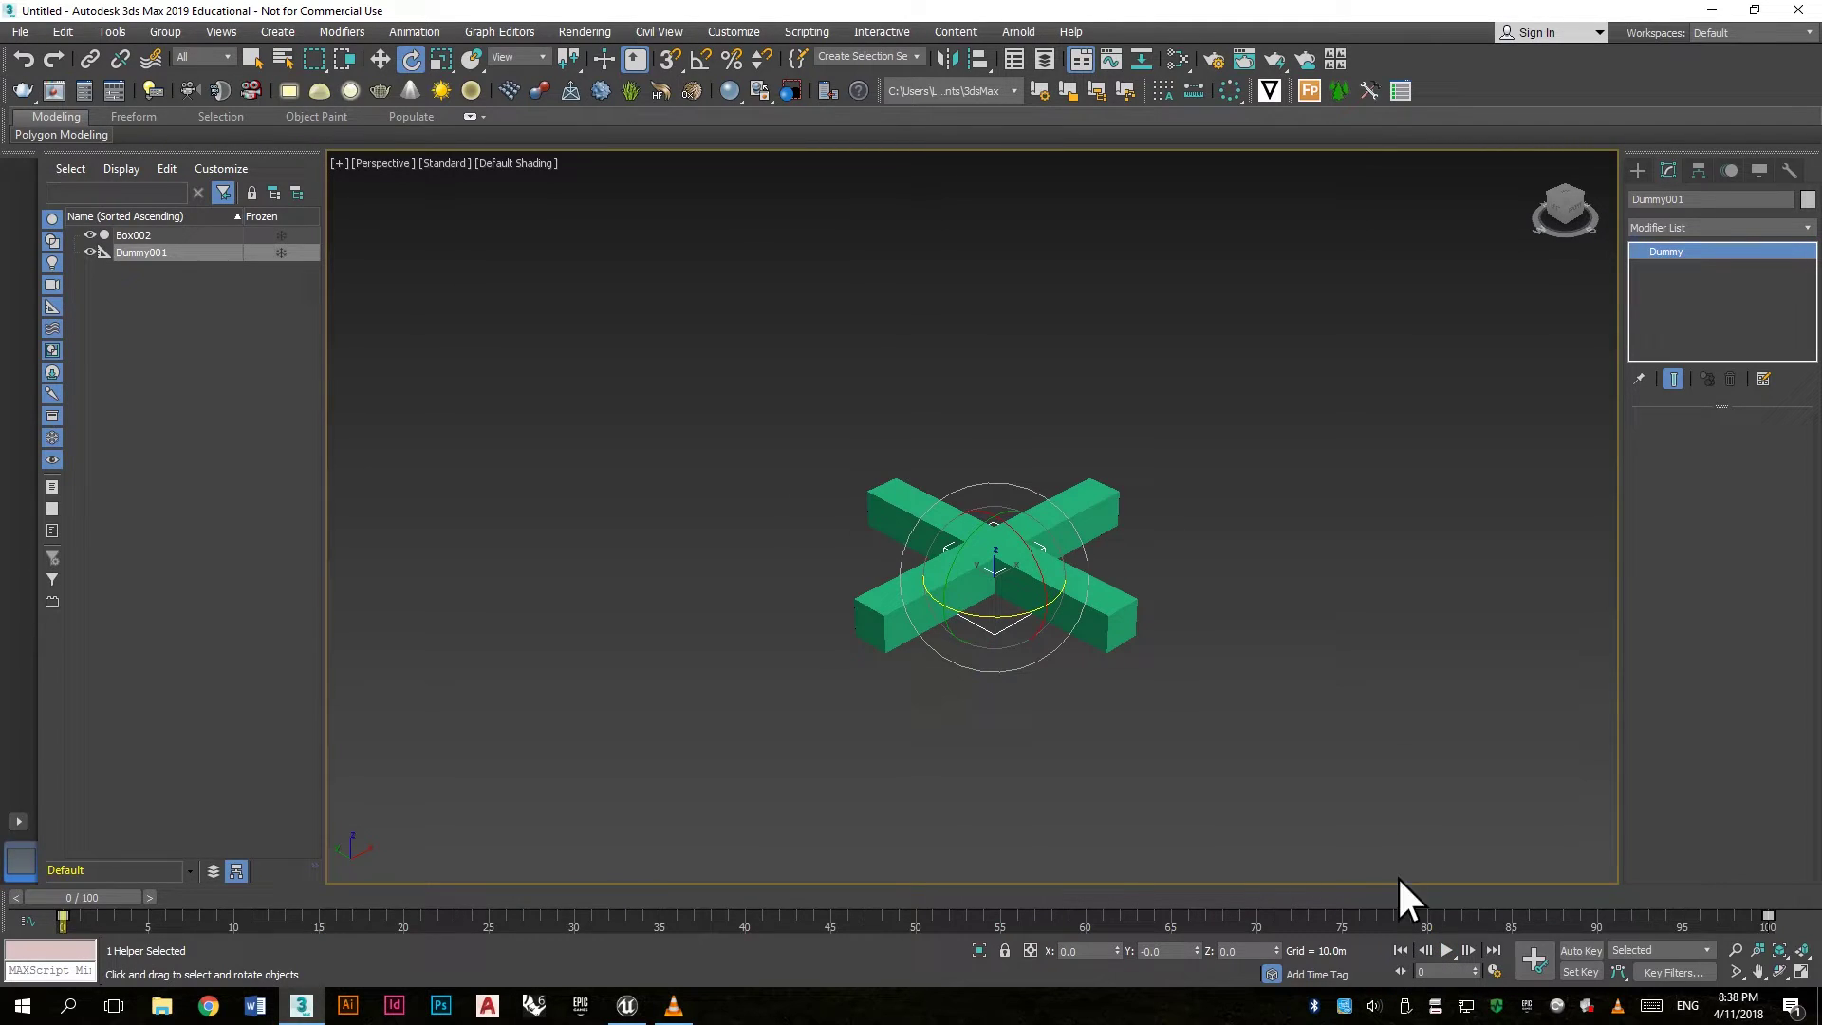
click(1380, 788)
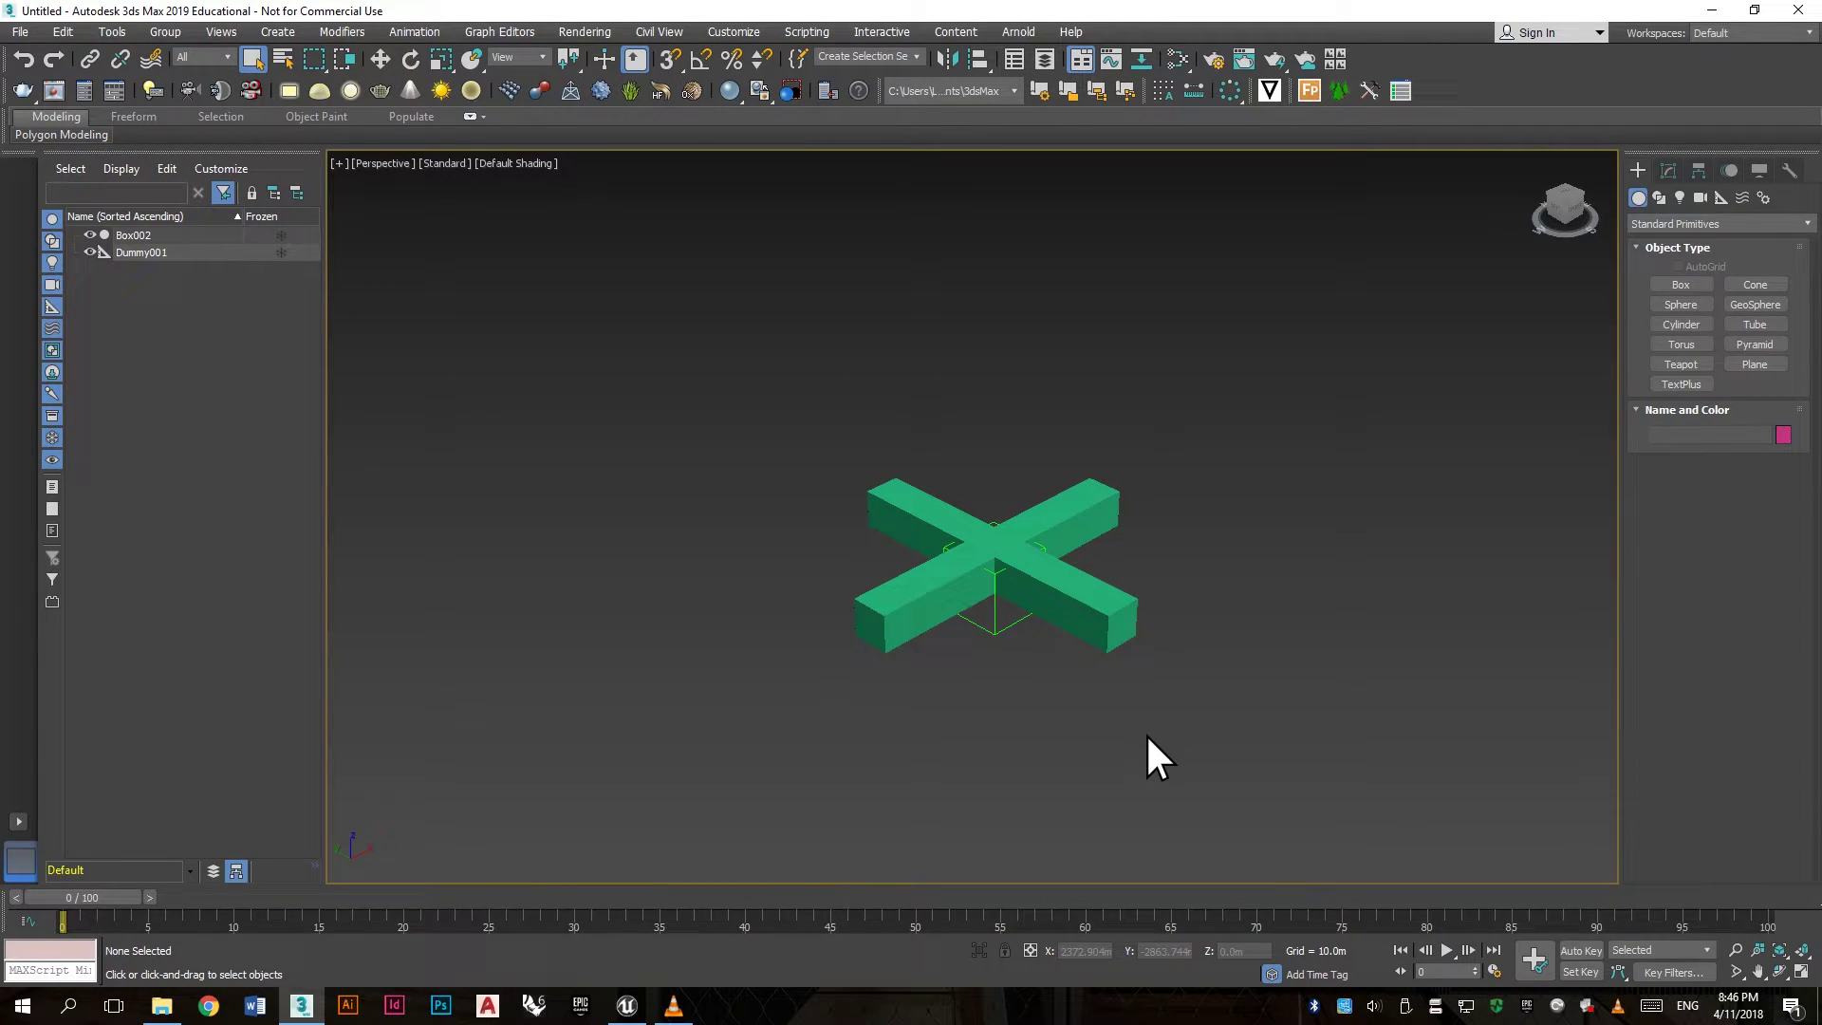
click(1004, 636)
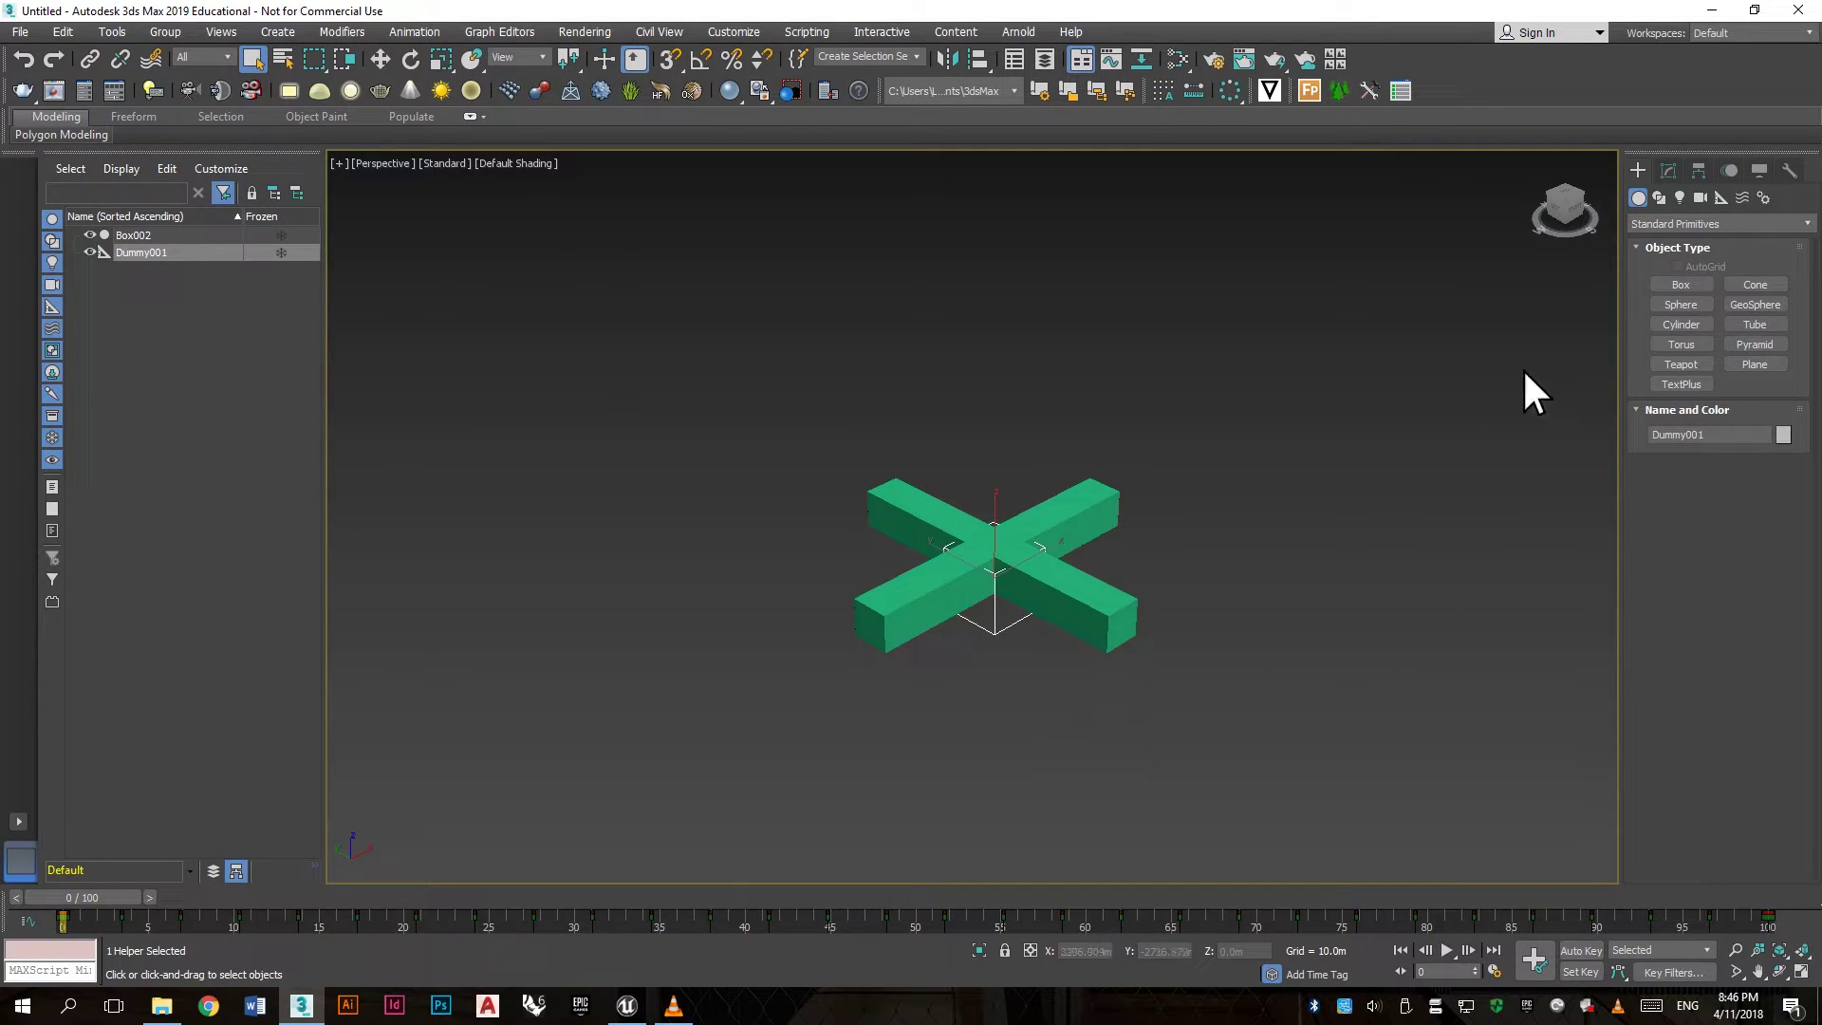
Step: Collapse Dummy001's position and rotation over frames 0–100 with 30 samples, then select both objects
click(1725, 172)
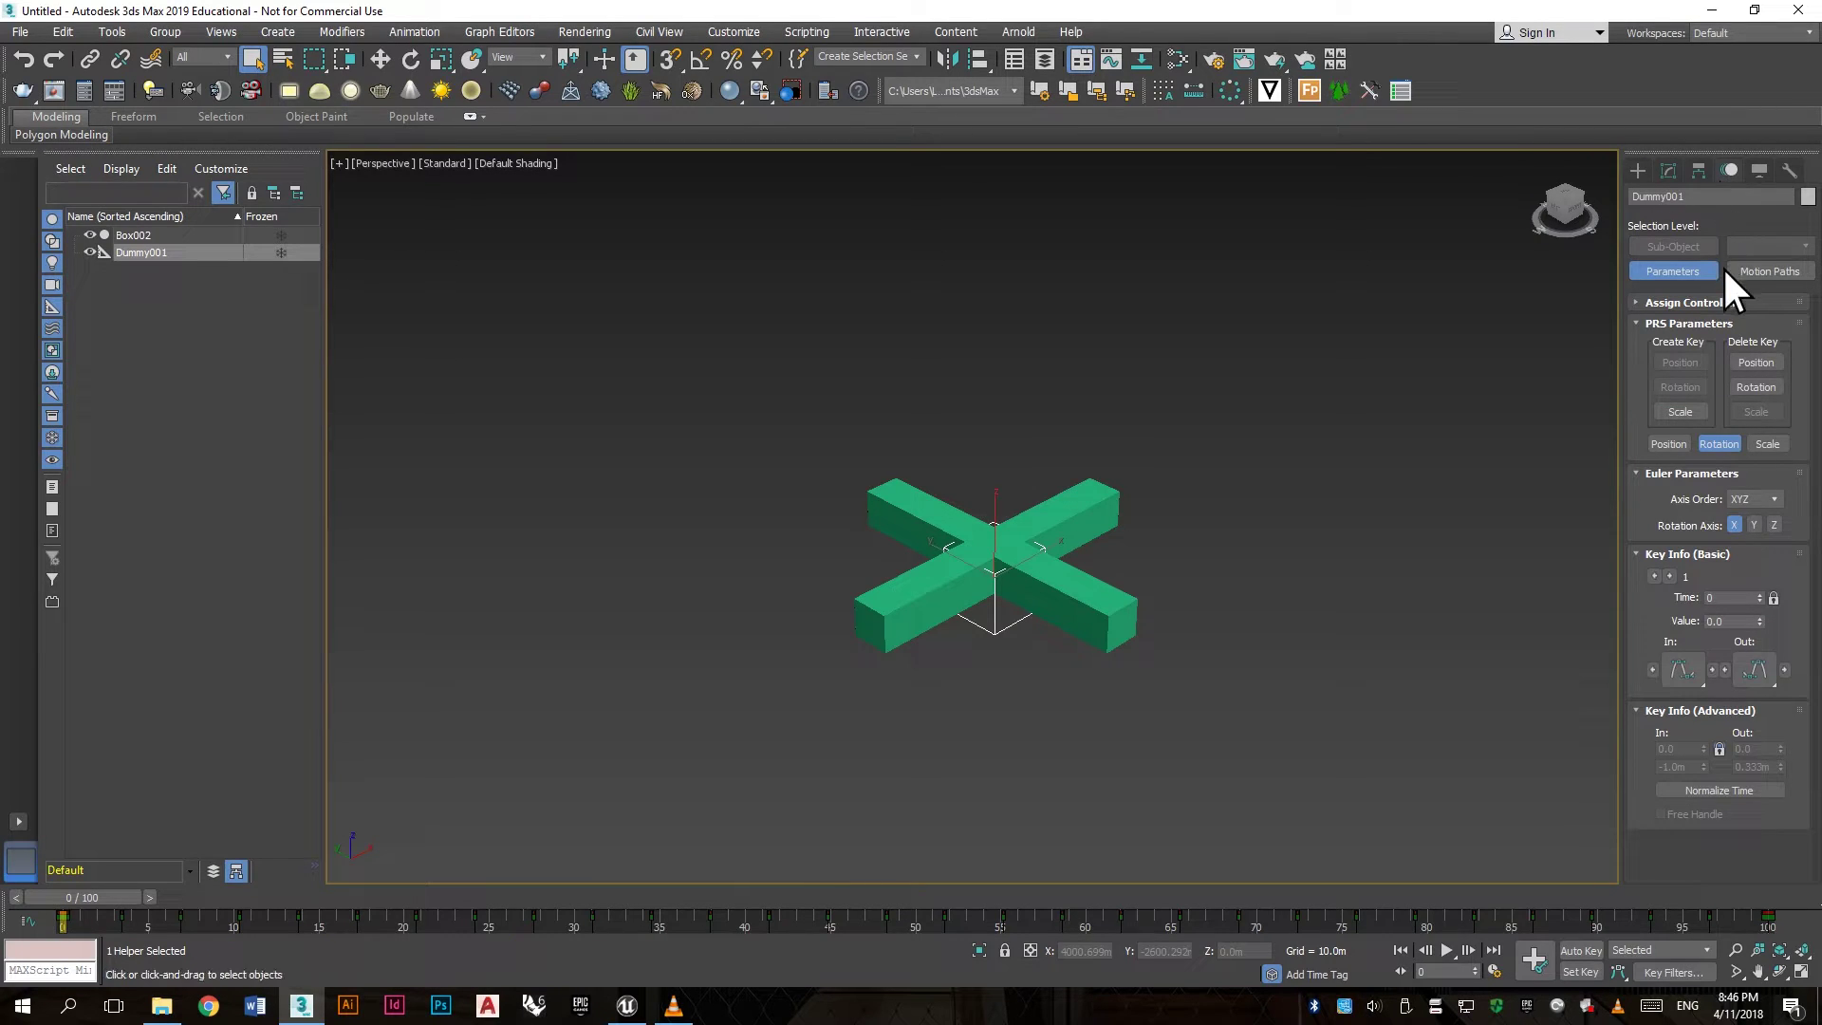
click(1770, 272)
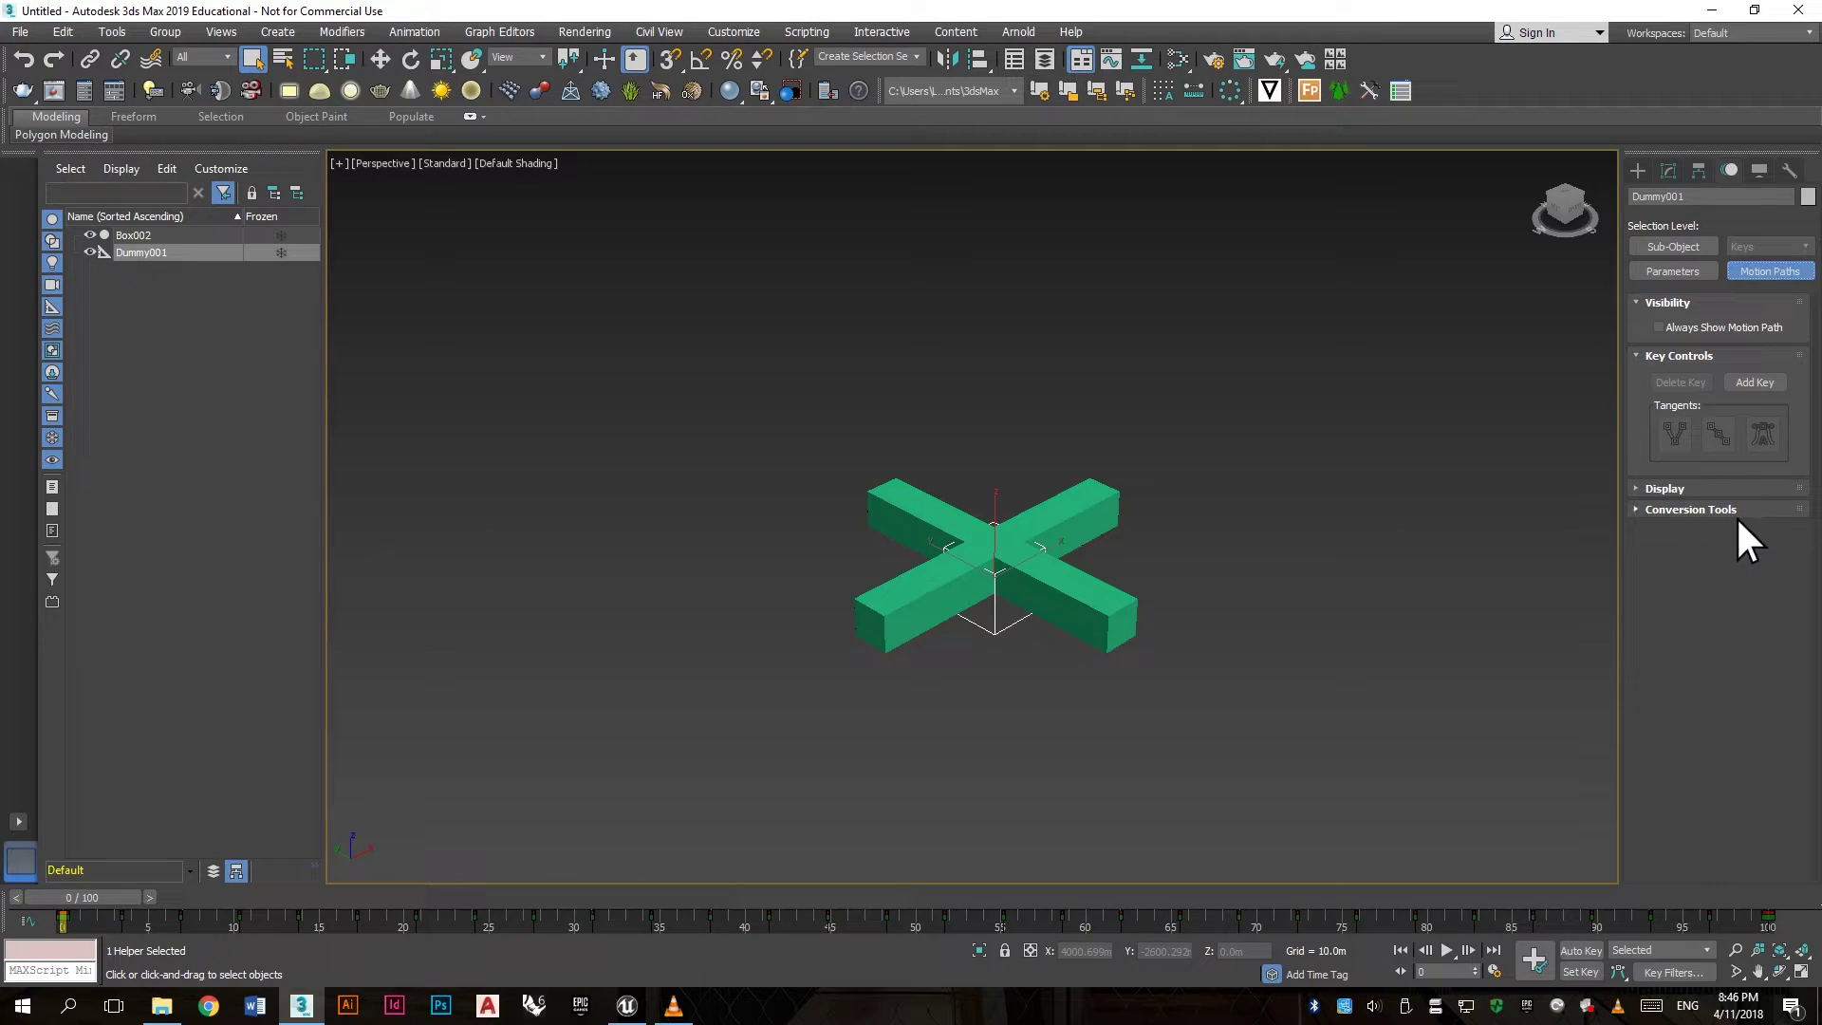
click(1687, 510)
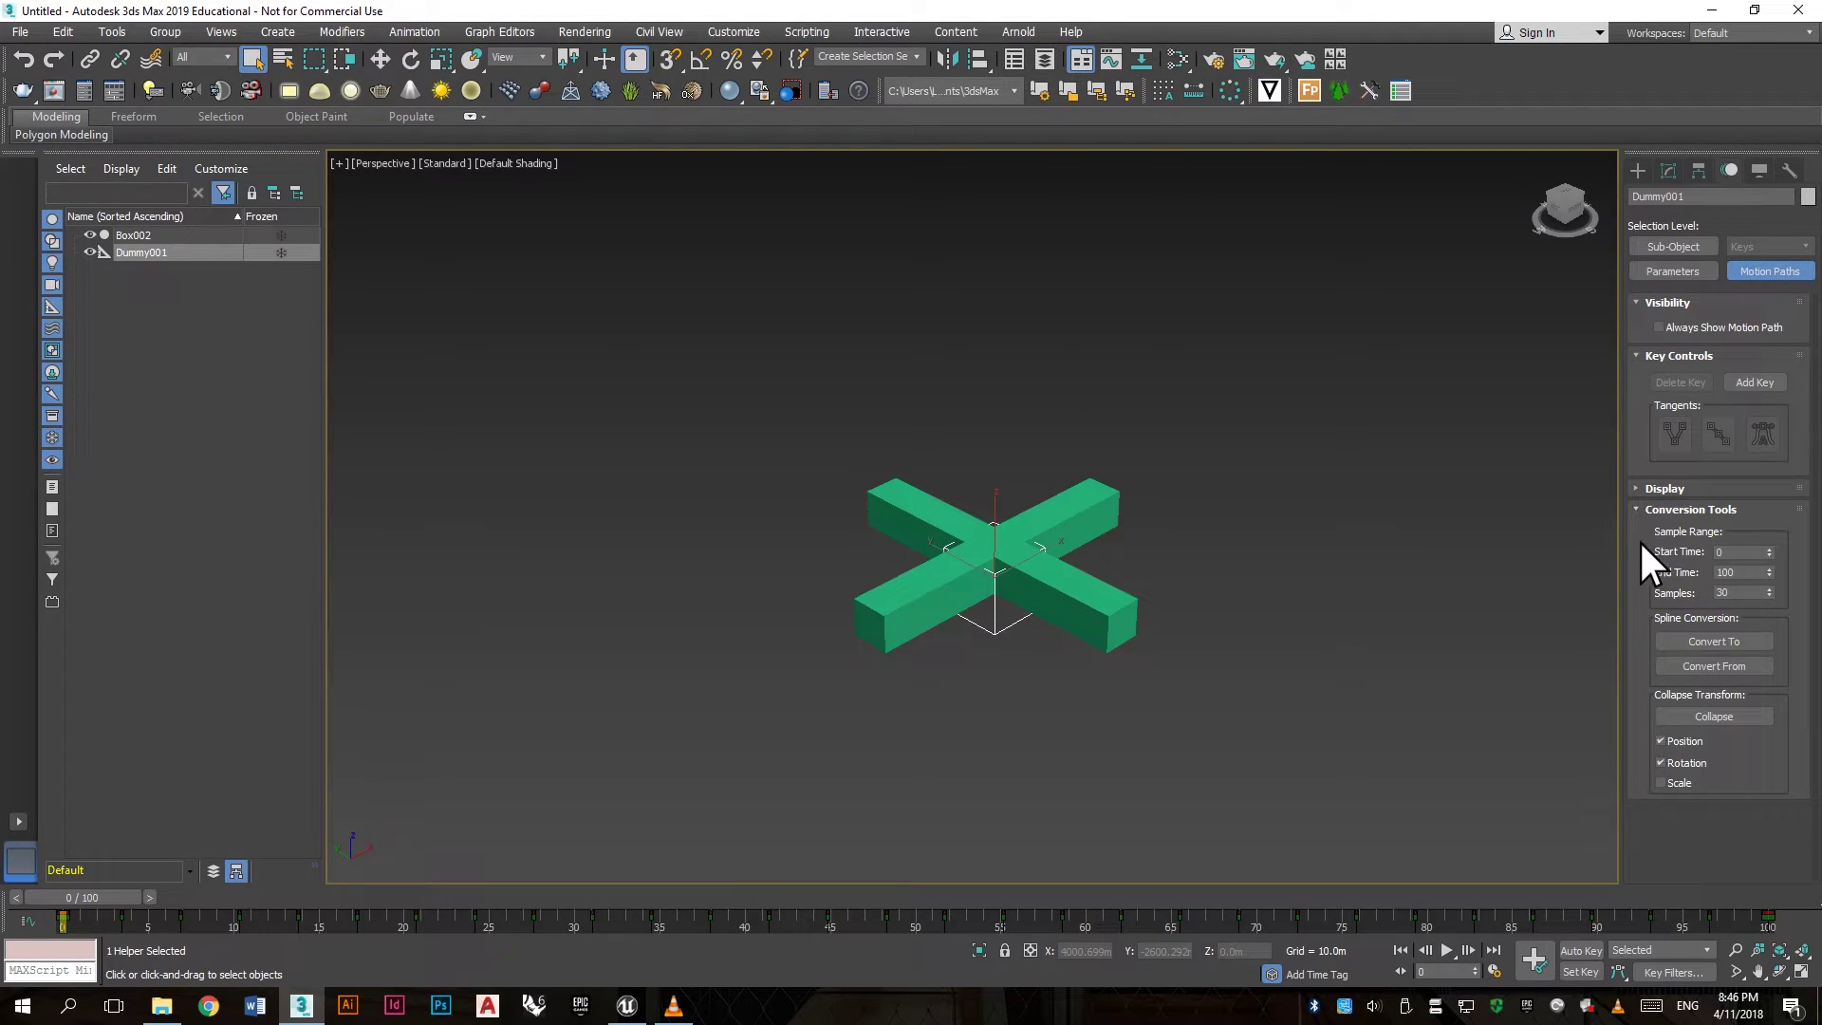
click(1736, 591)
click(1735, 719)
click(1725, 715)
click(1286, 732)
drag(1228, 726, 700, 429)
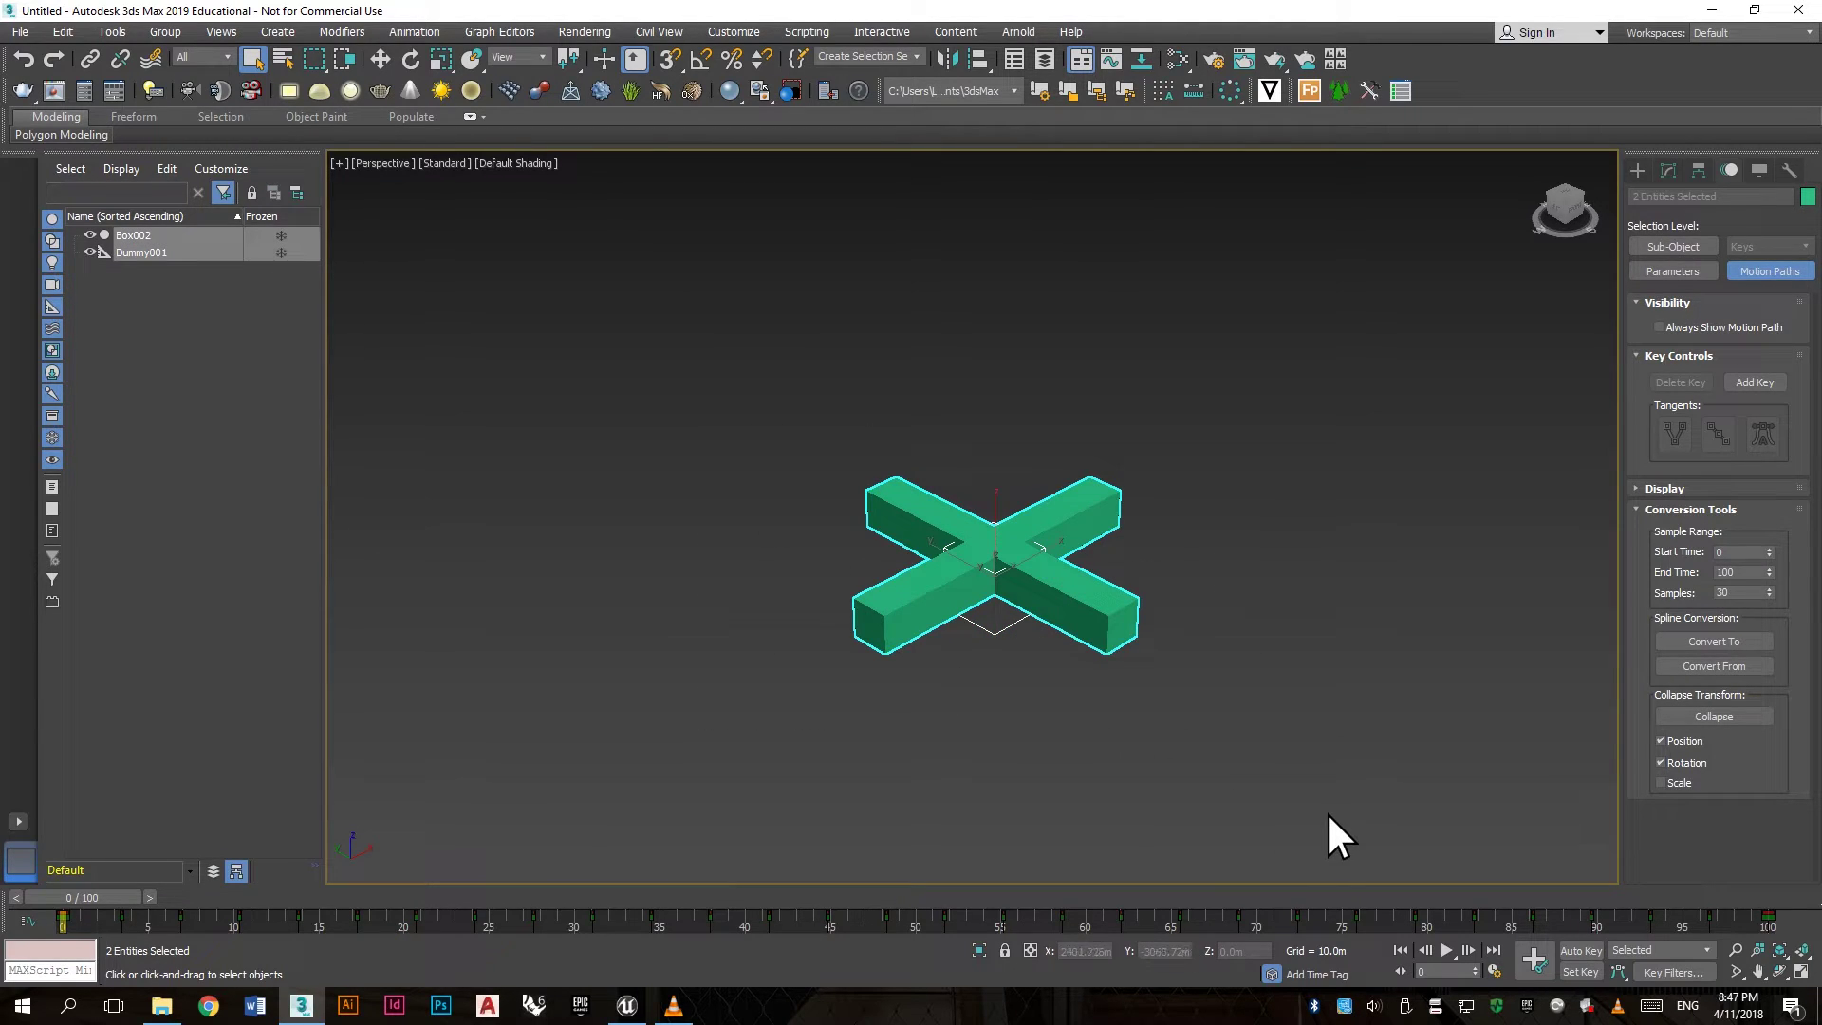
Step: Move the cross and Dummy001 together to the world origin and frame them in view
right_click(1008, 656)
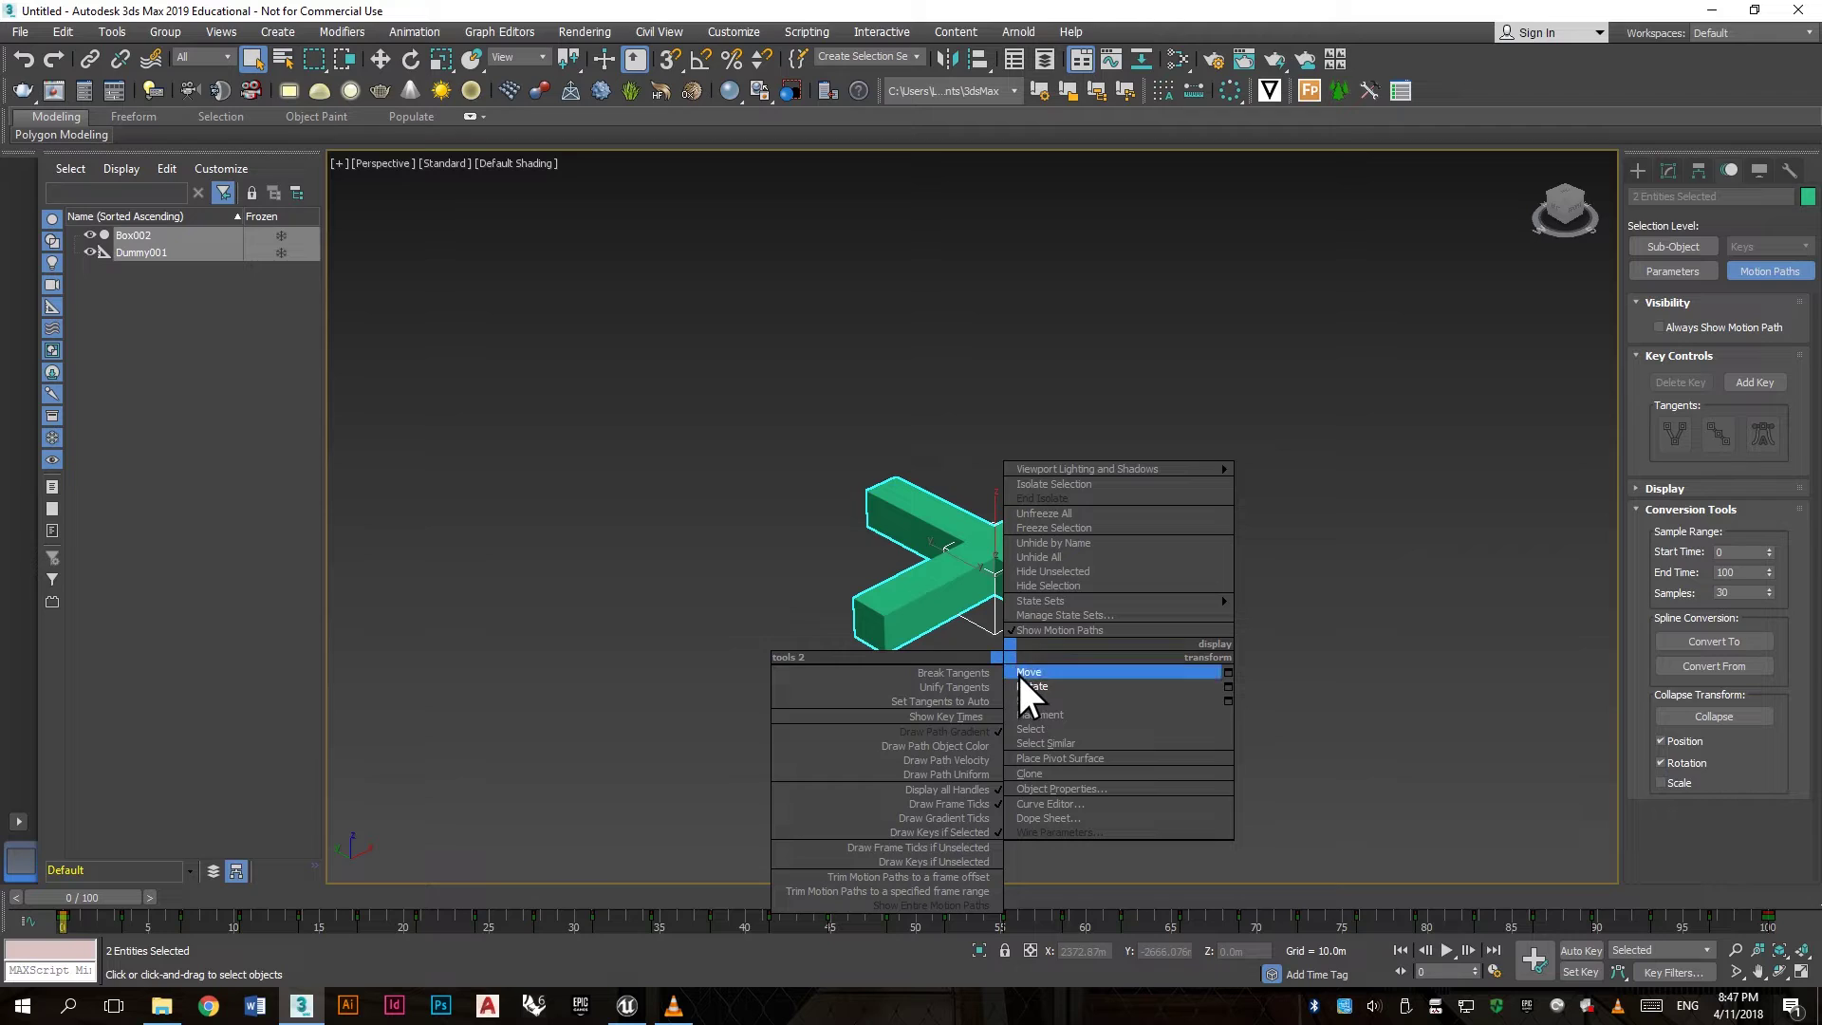
click(1017, 672)
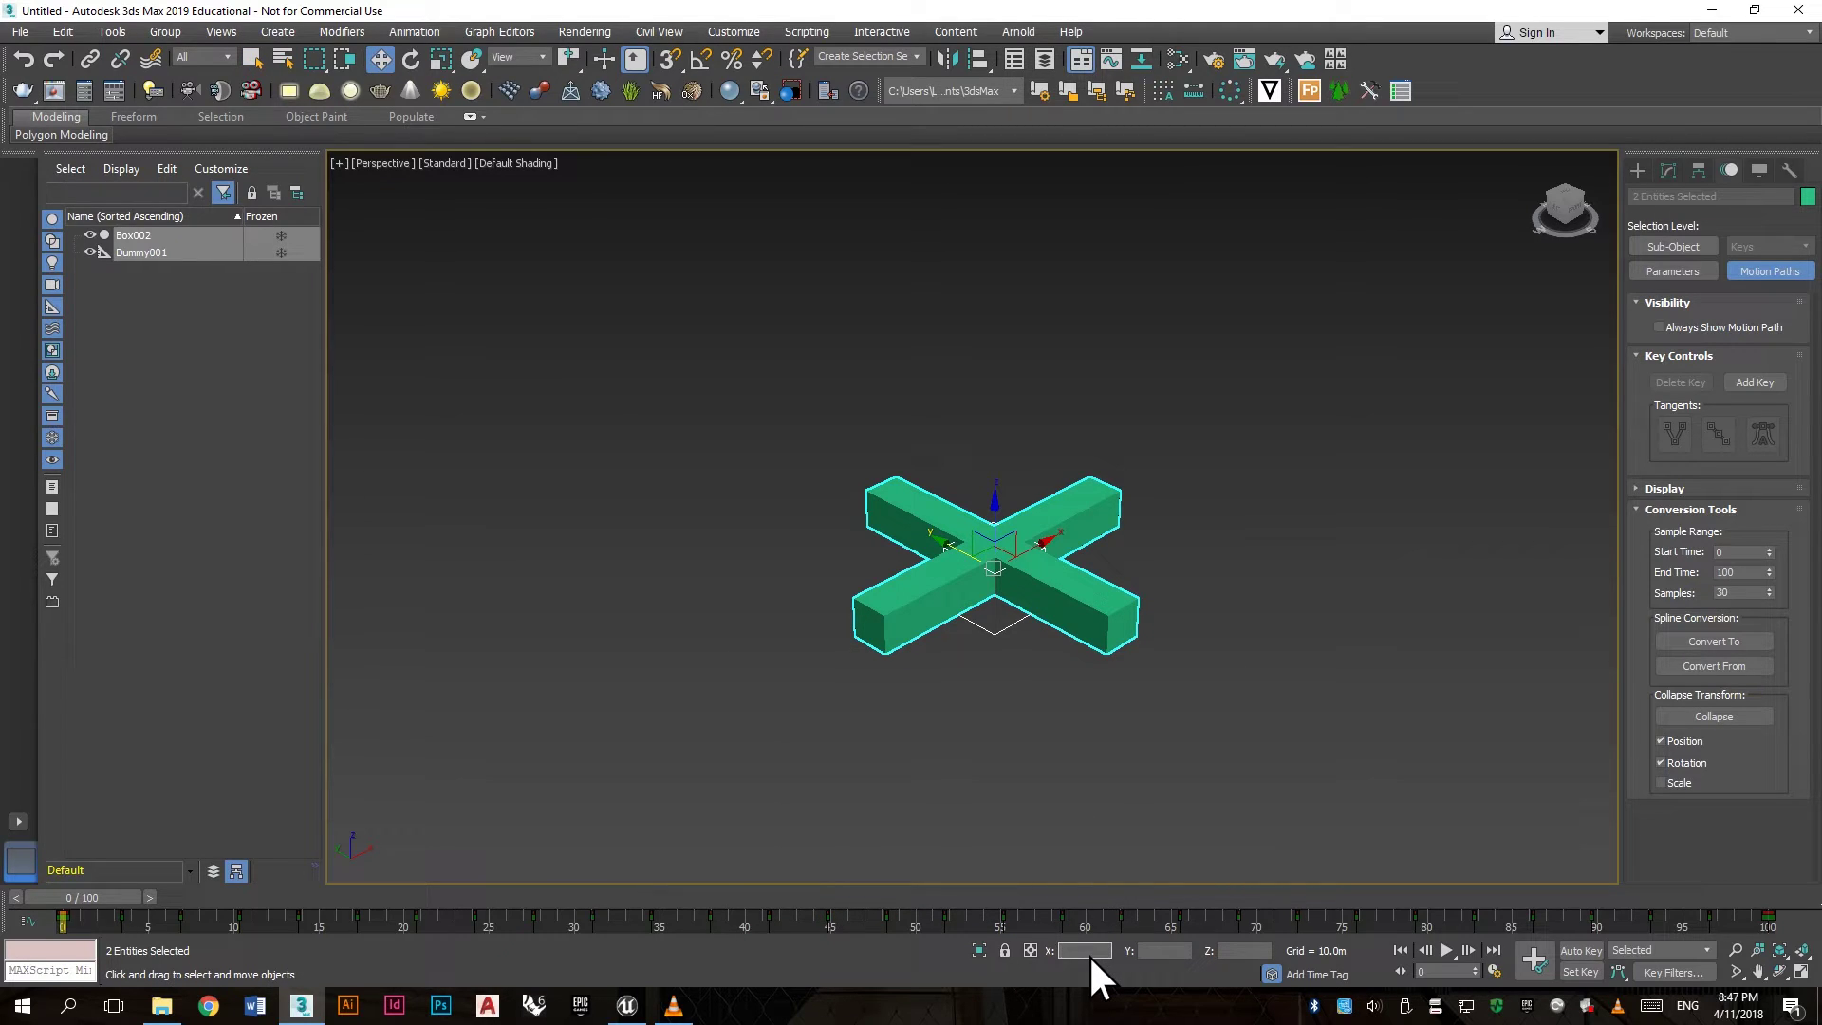
click(1163, 953)
click(1233, 949)
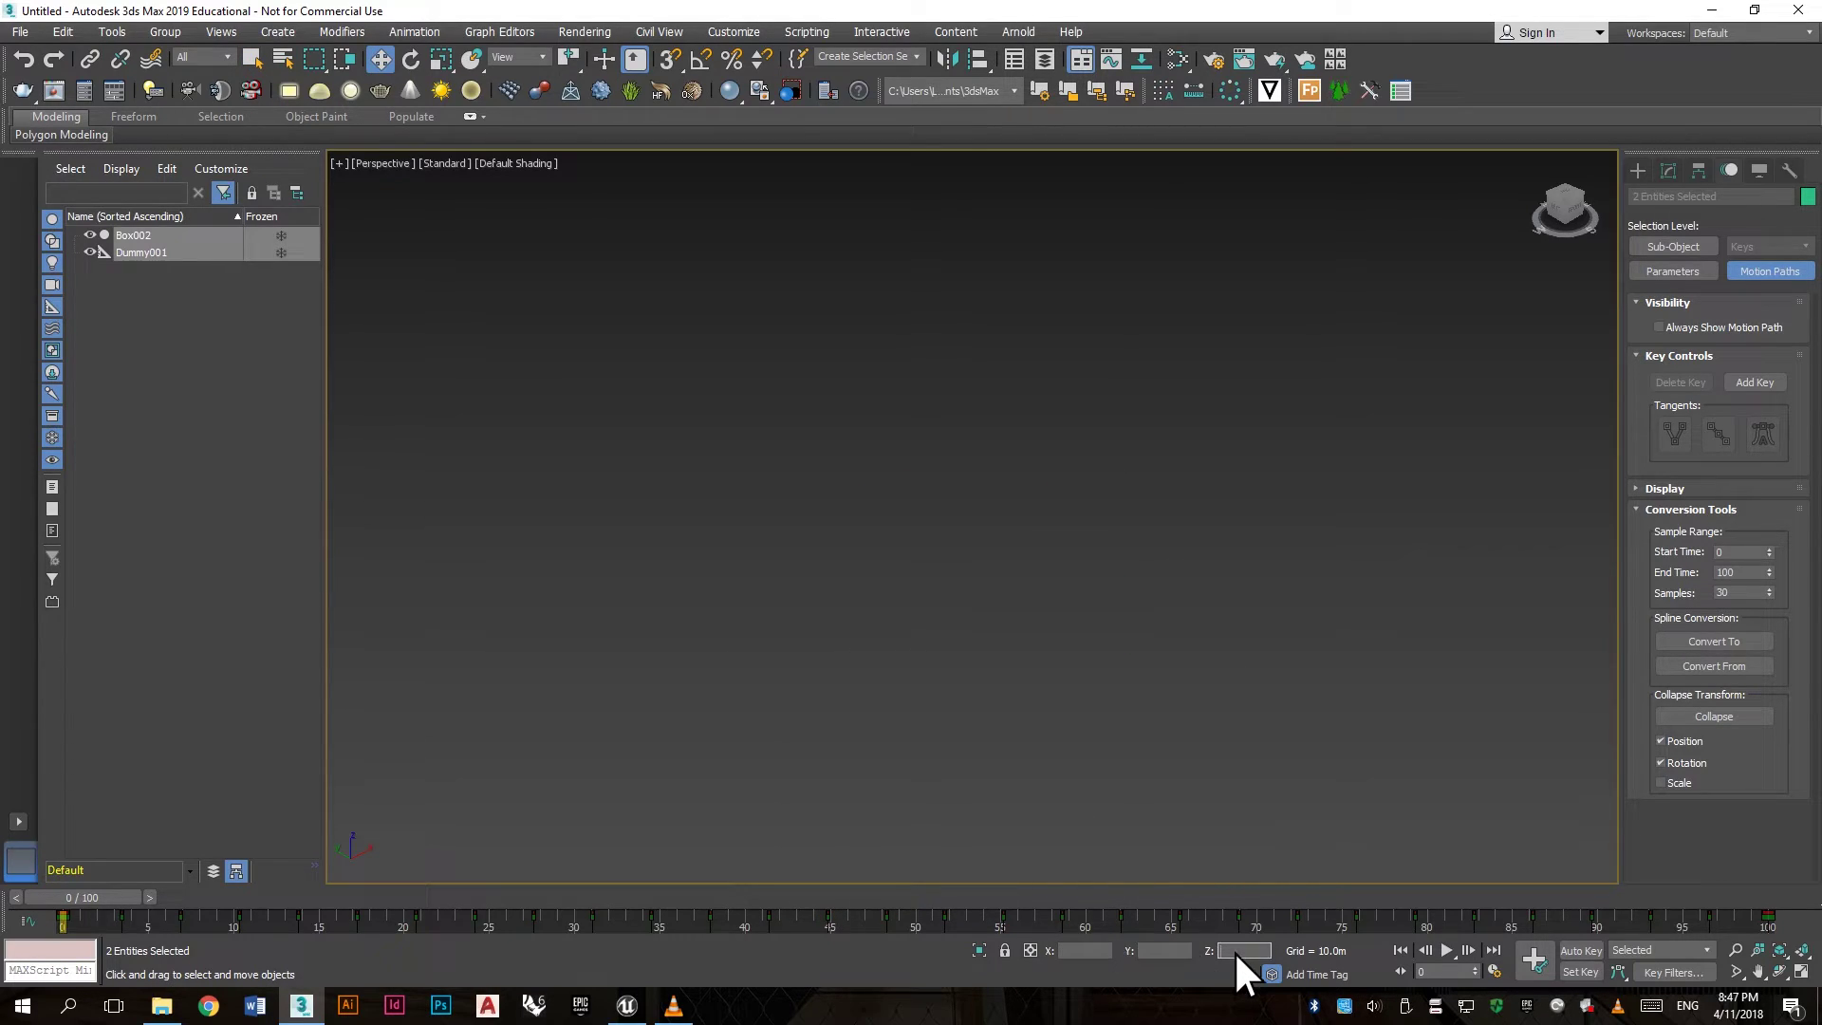
click(1774, 949)
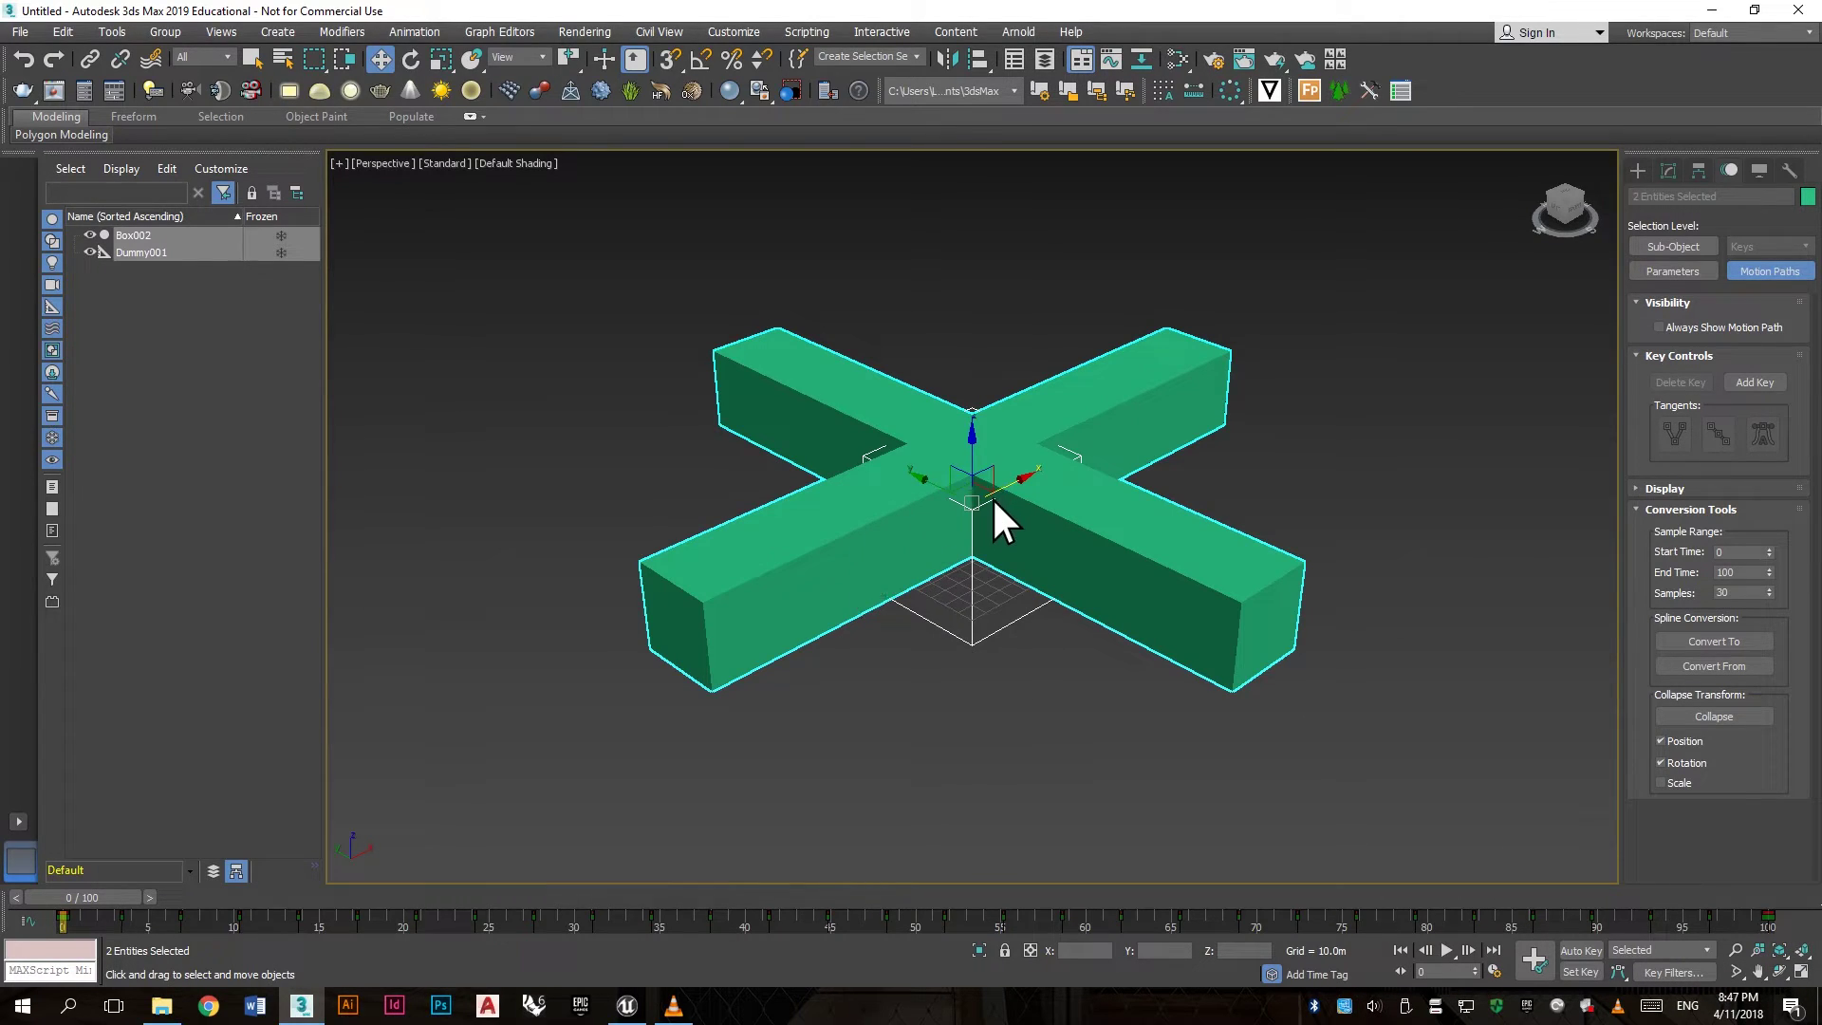
Step: Deselect the cross, zoom out and pan to recentre it, then open the File menu
click(1309, 447)
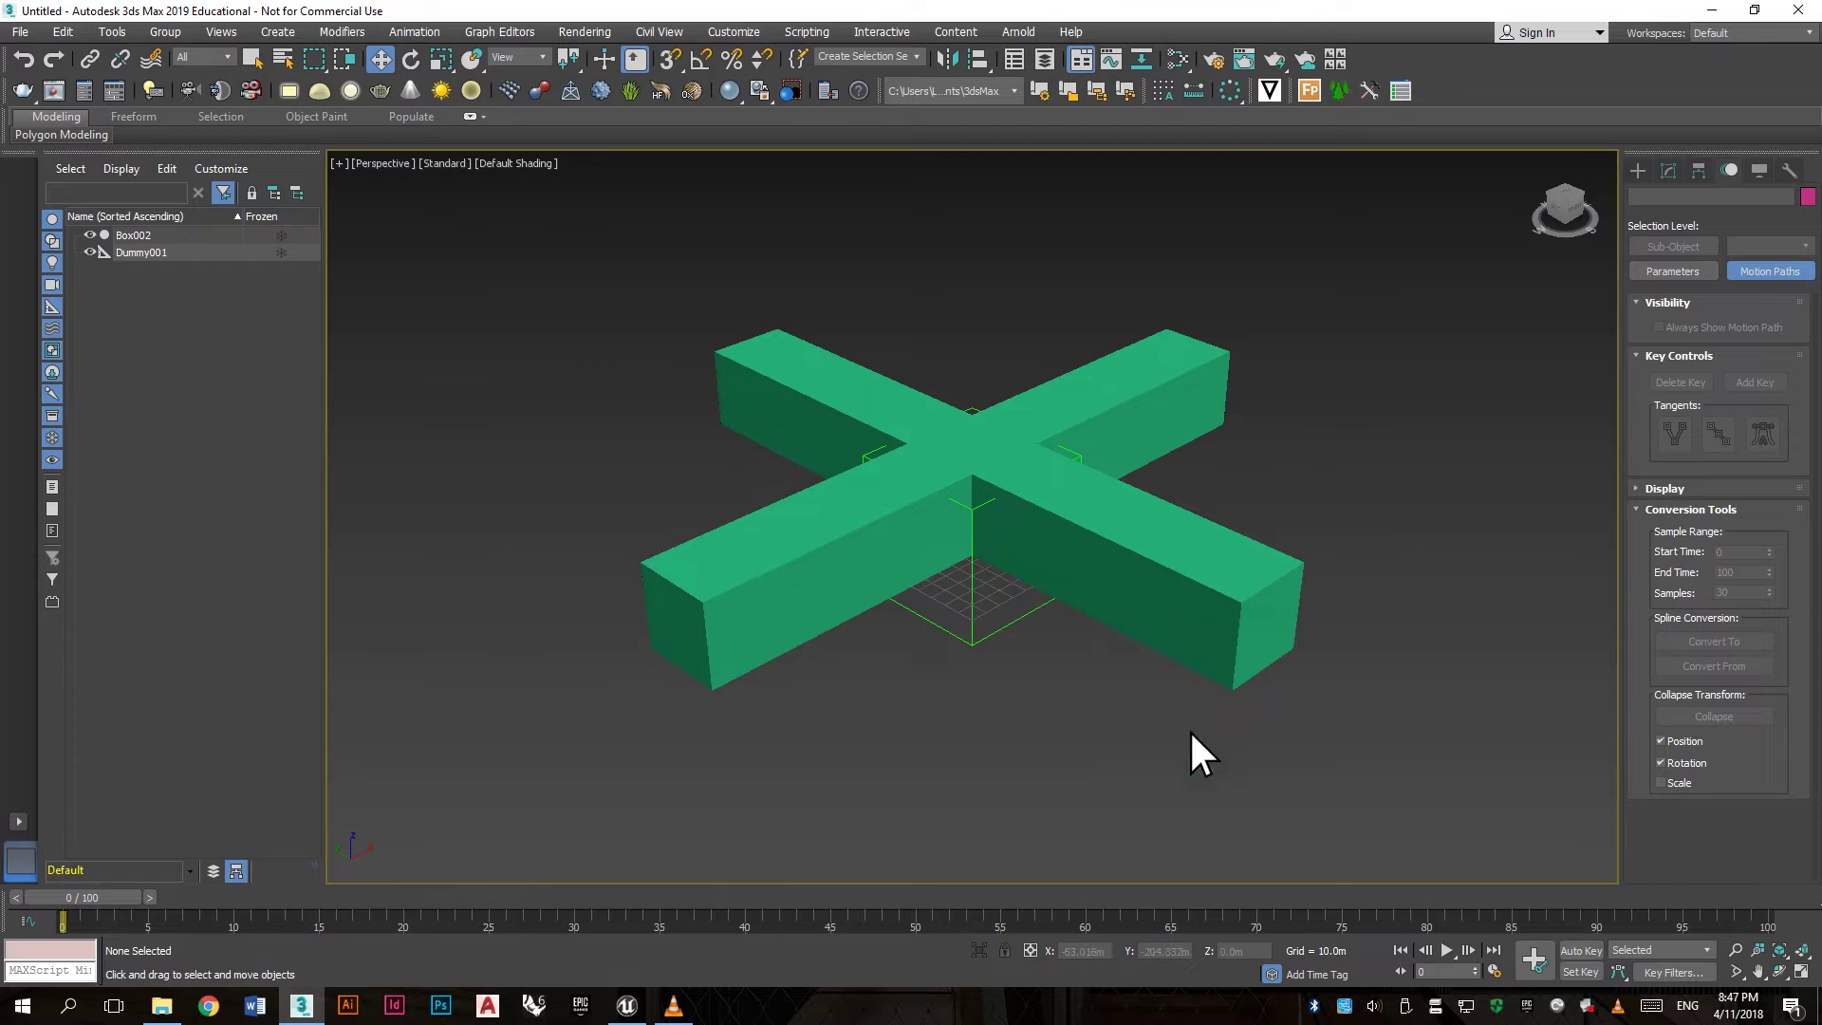
scroll(1190, 745, down, 5)
middle_drag(1216, 740, 995, 645)
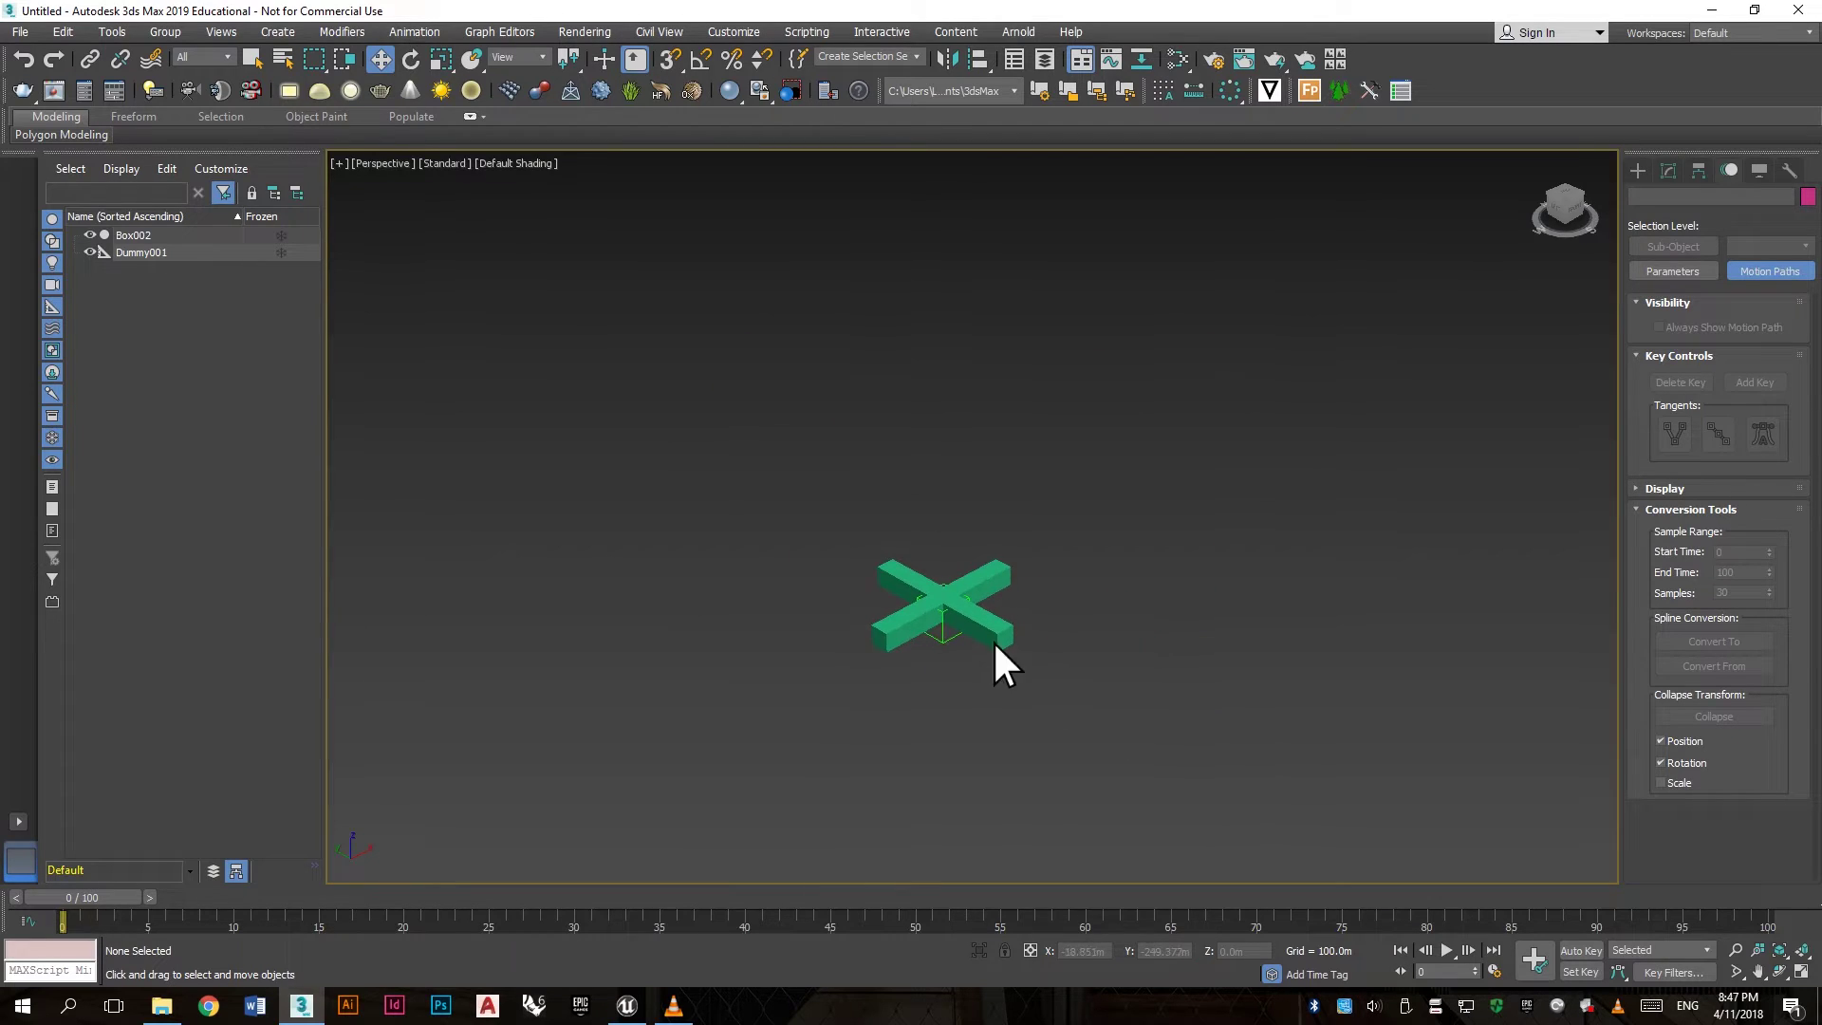
click(37, 33)
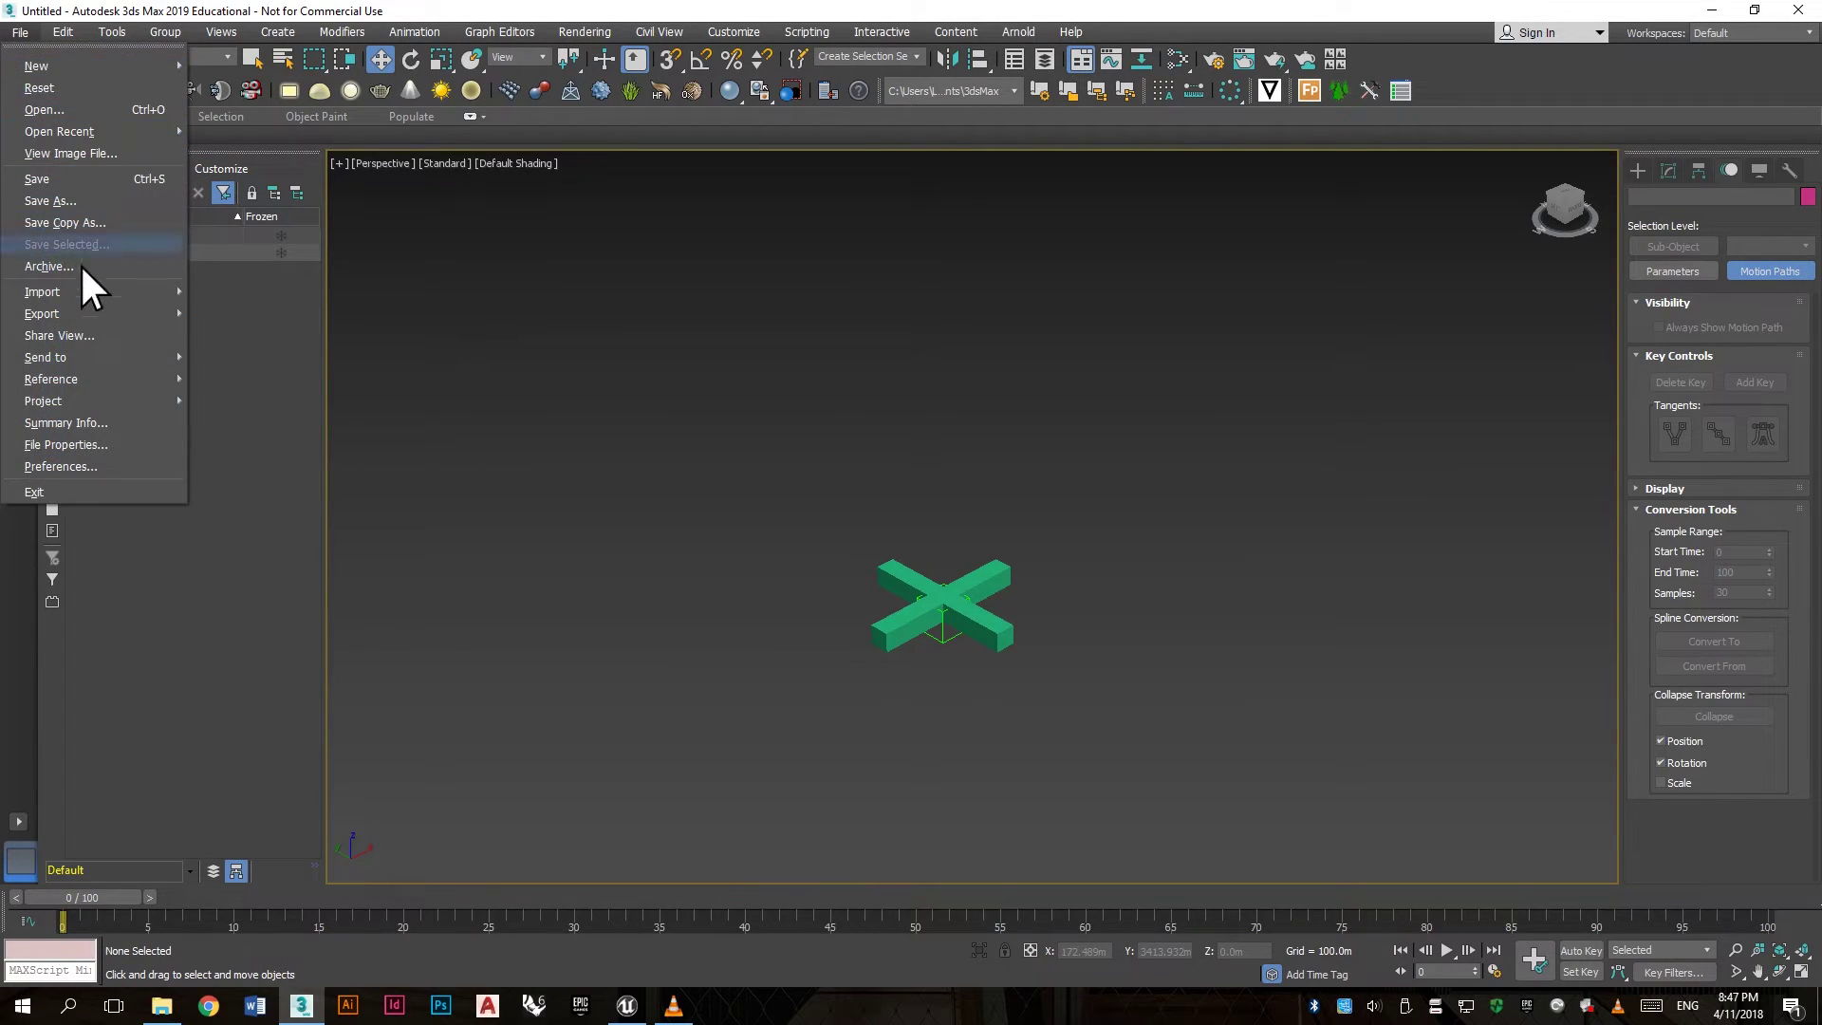
Step: Export the scene to the USB drive under the file name 'rotation animation'
mouse_move(93, 313)
click(230, 325)
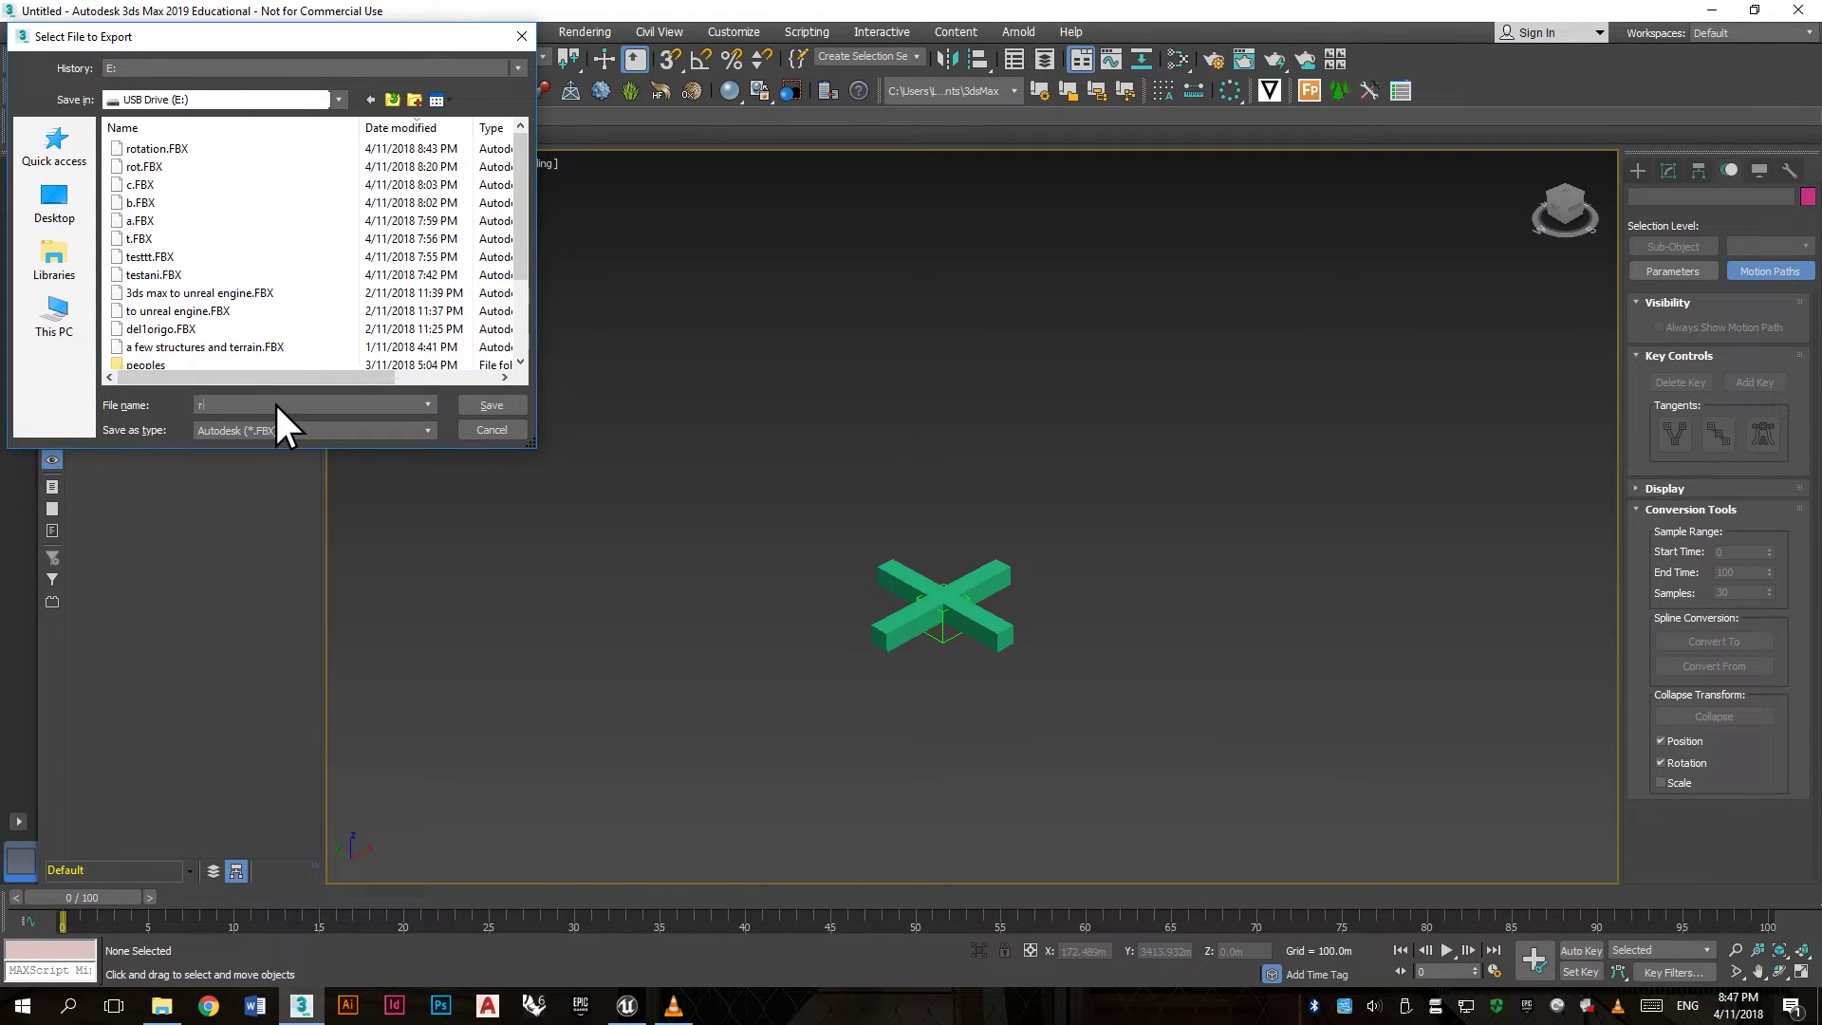
text(rotation)
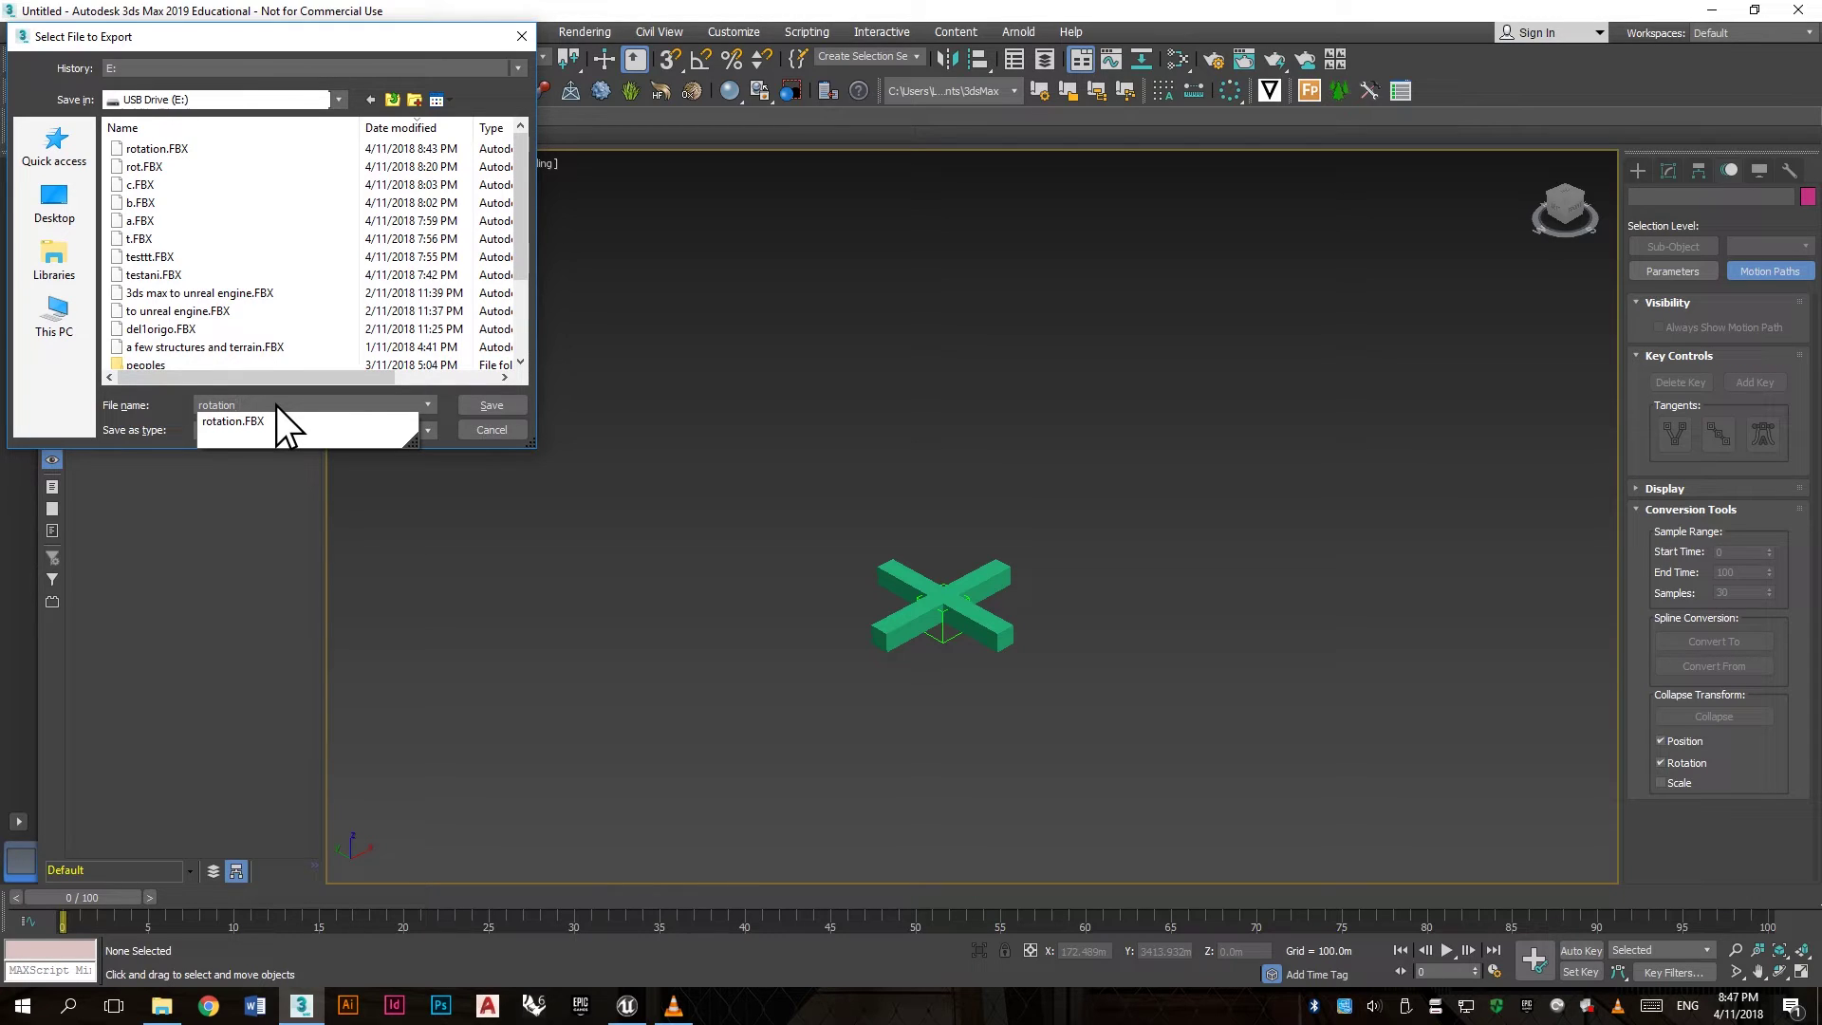
text(animation)
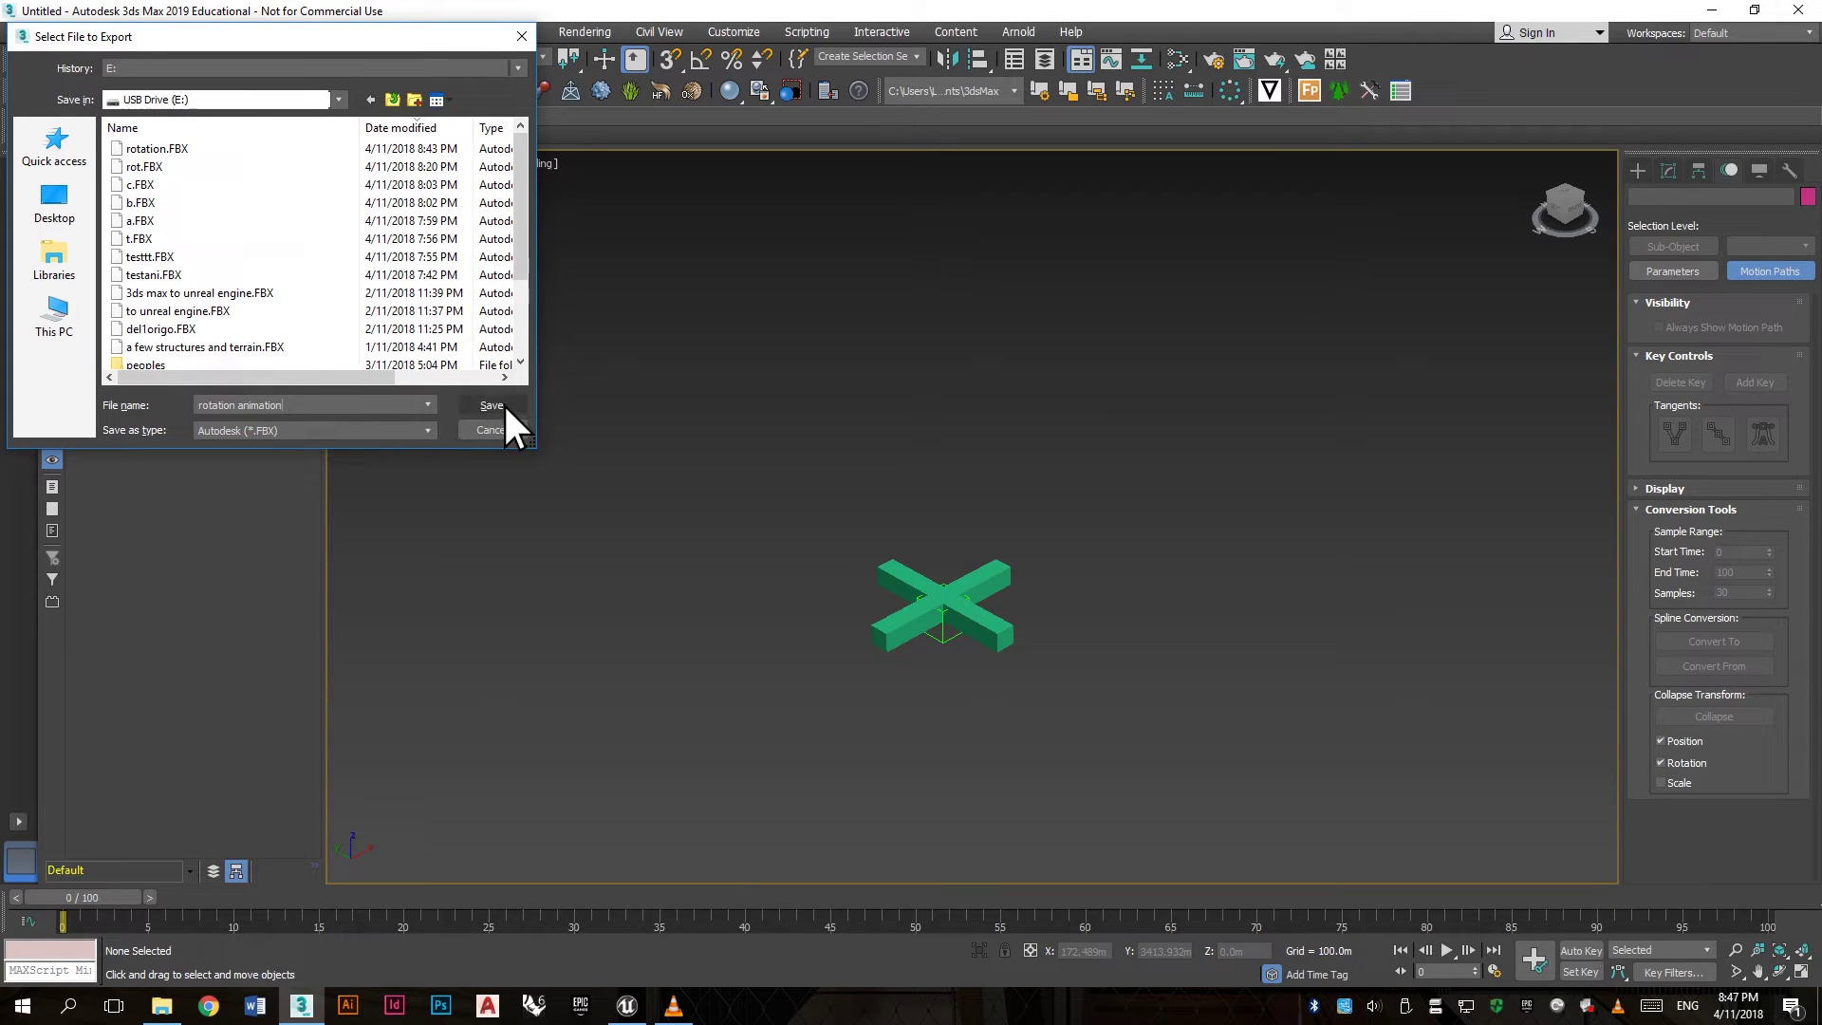
click(503, 404)
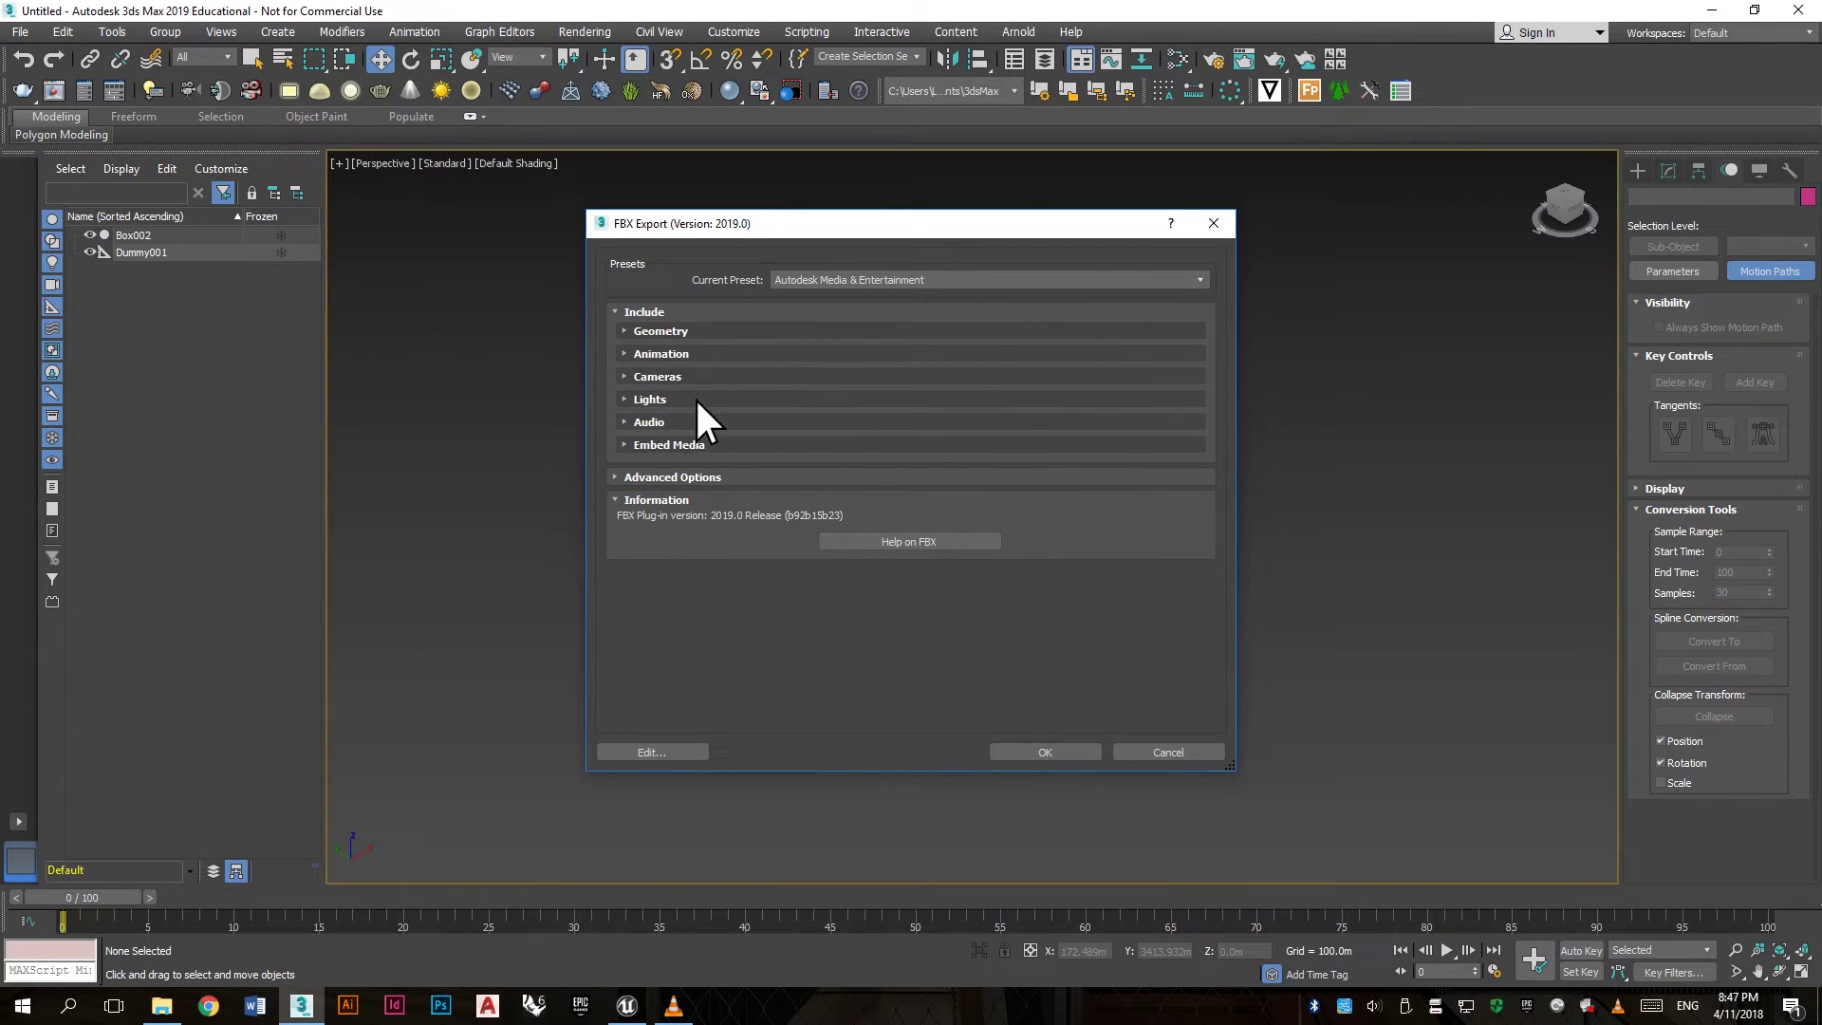
Step: Keep animation included in the FBX export settings, confirm, and dismiss the warnings
click(622, 353)
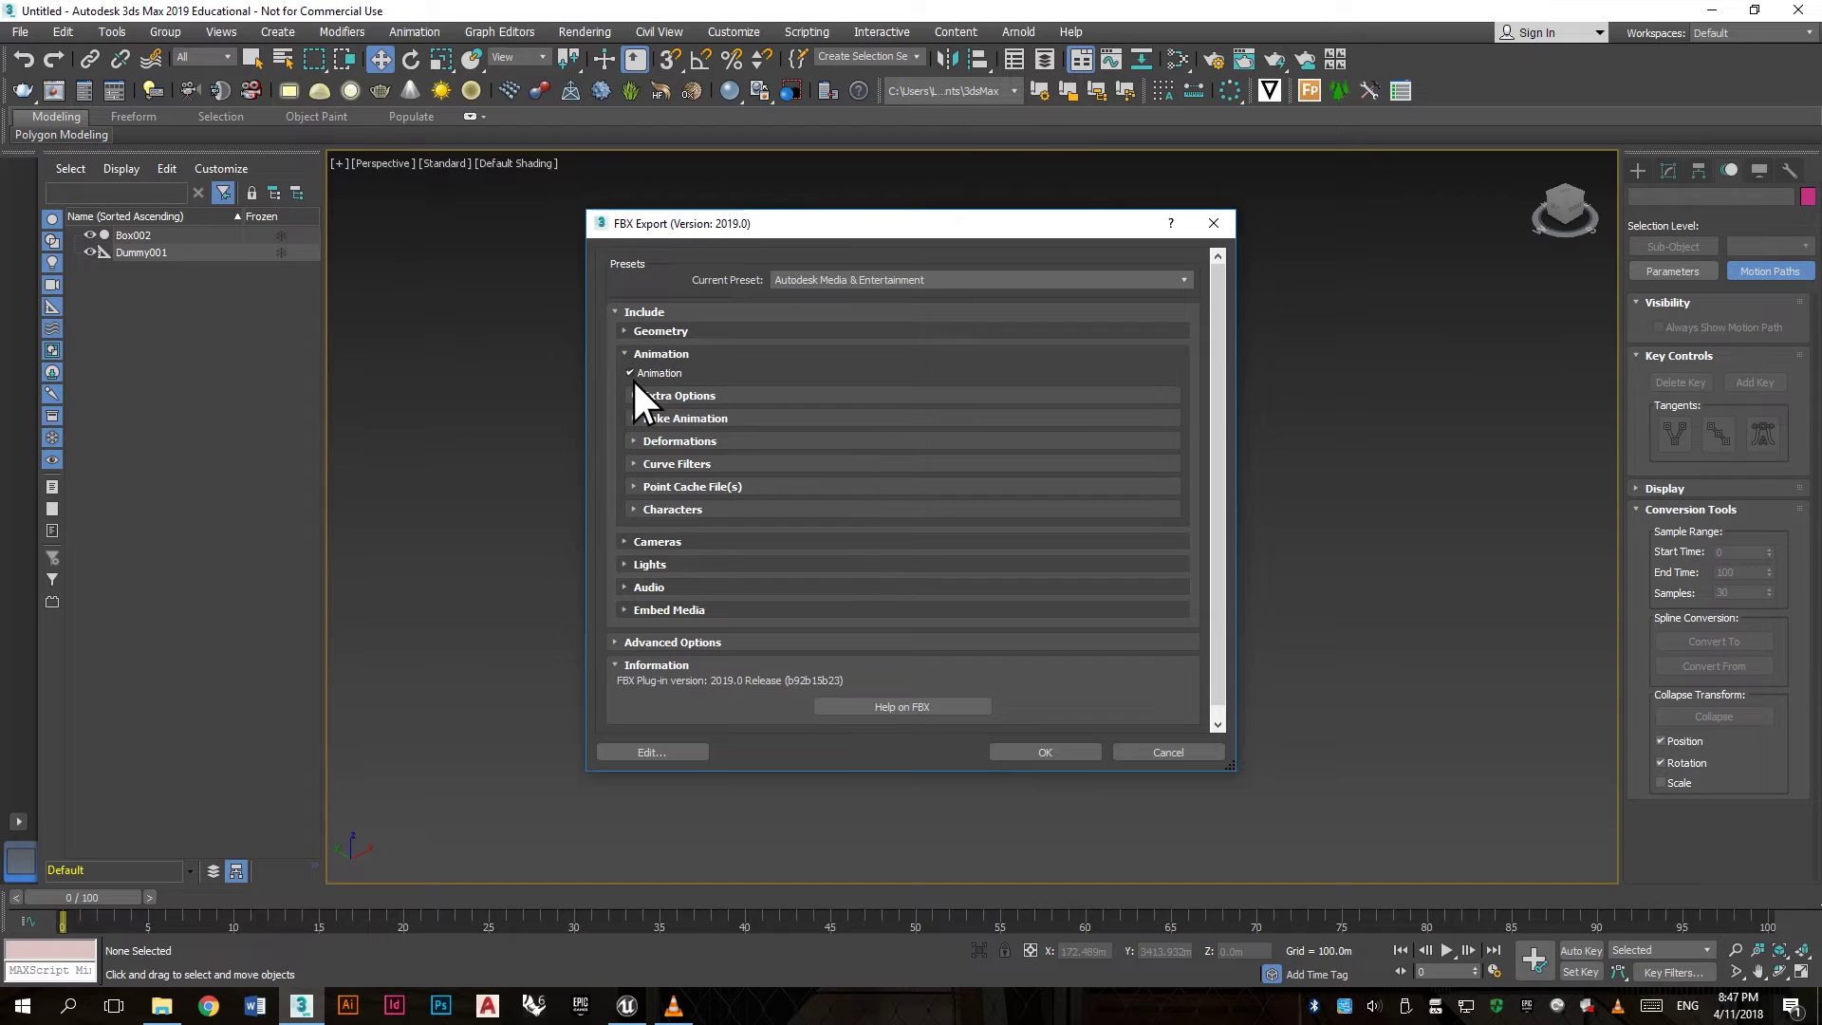
click(1039, 754)
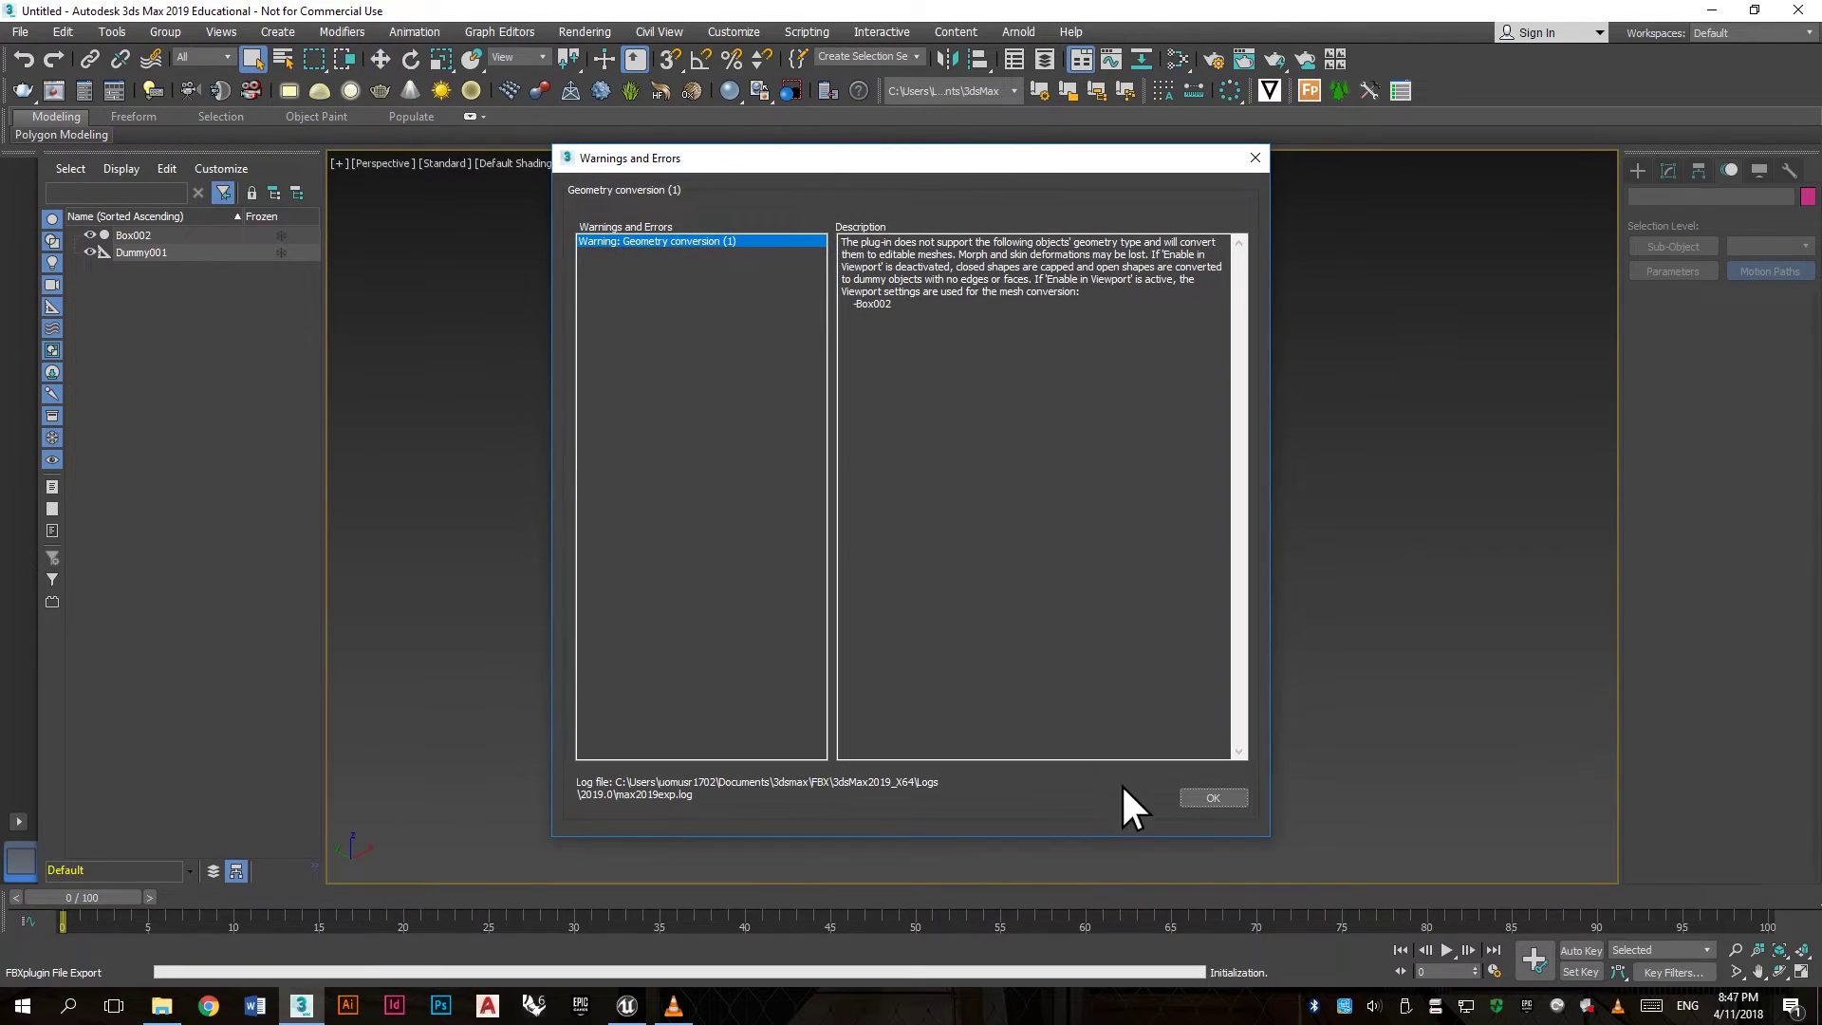
click(1198, 798)
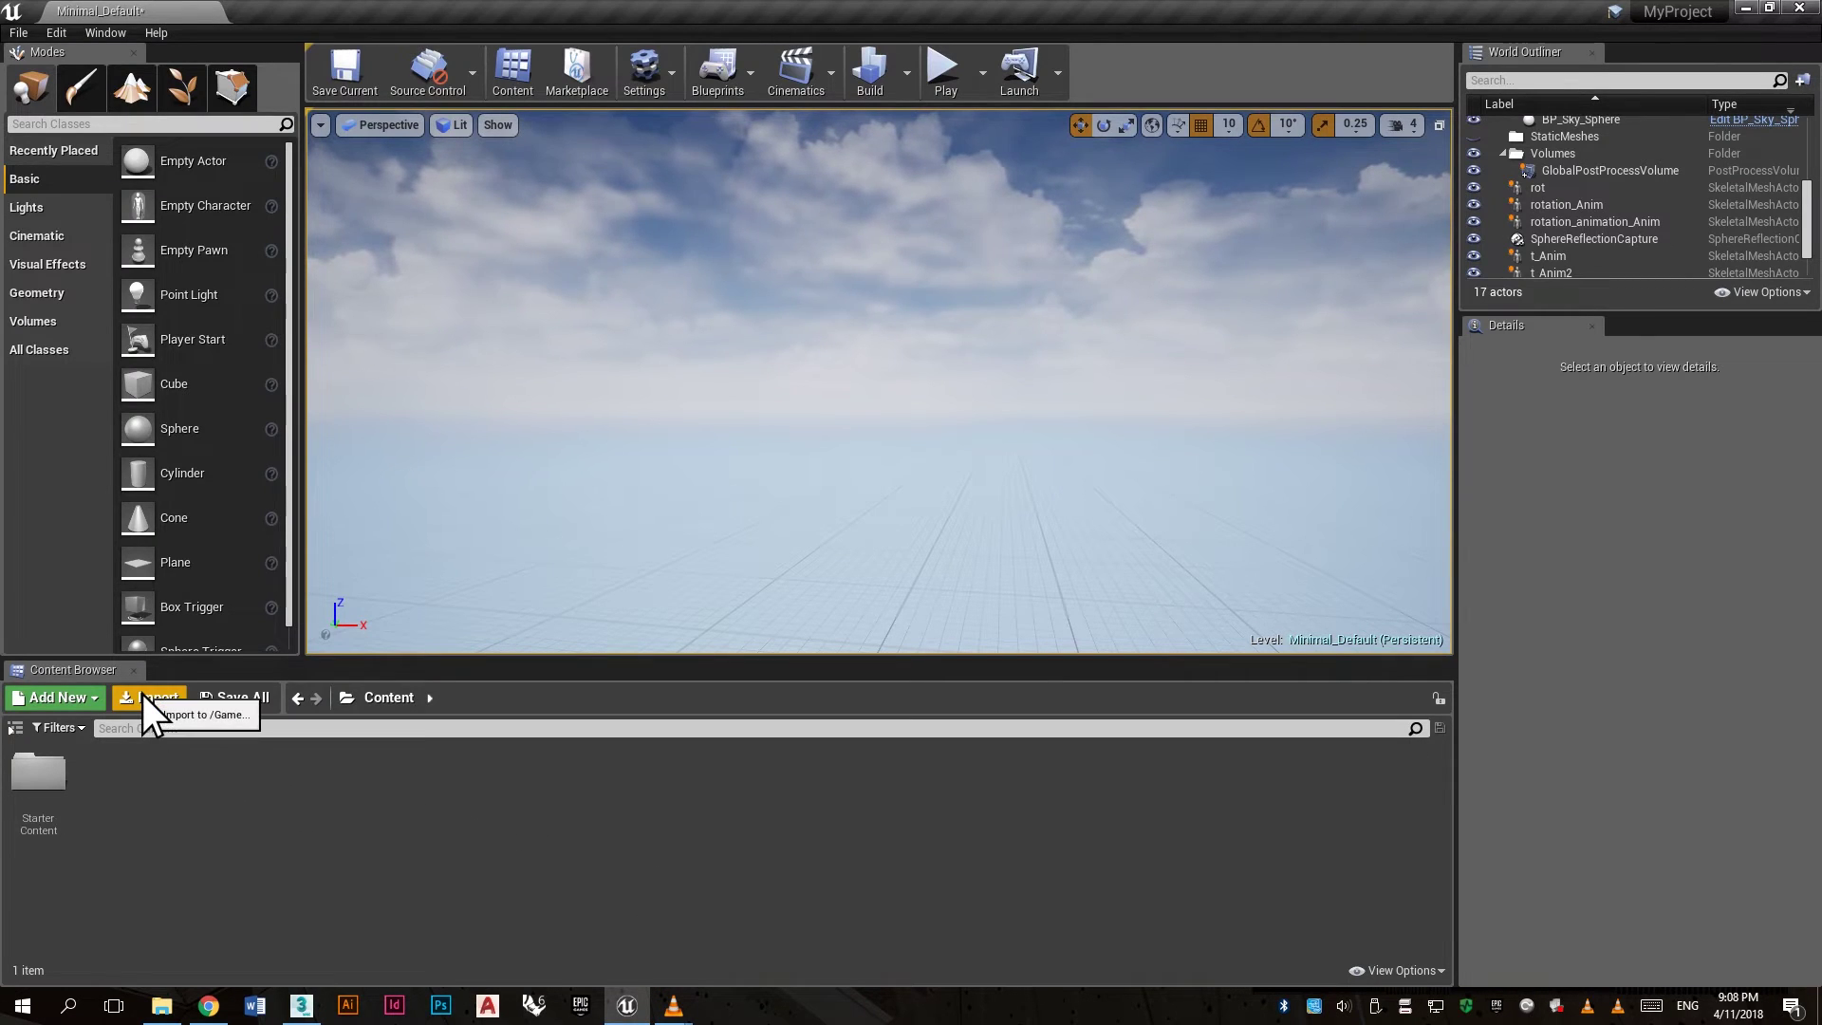
Step: Import rotation animation.FBX into Content with Import All, then select rotation_animation_Anim
click(152, 699)
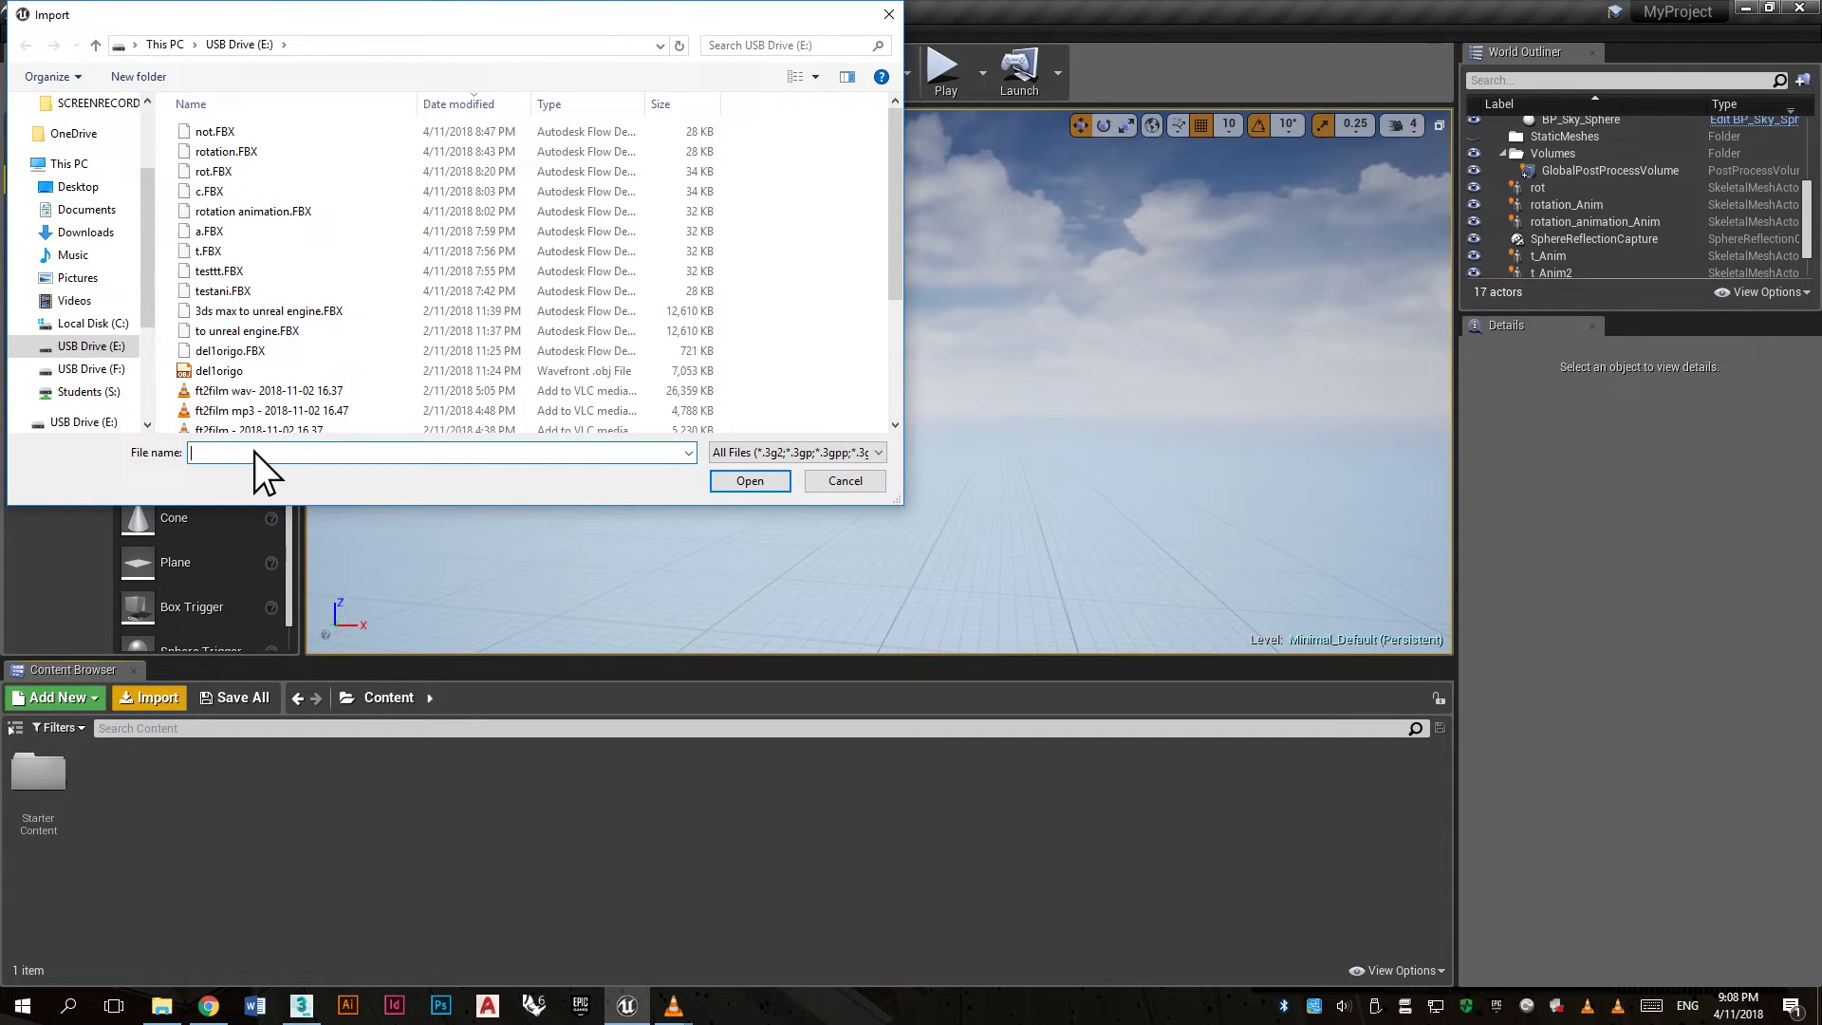
click(280, 211)
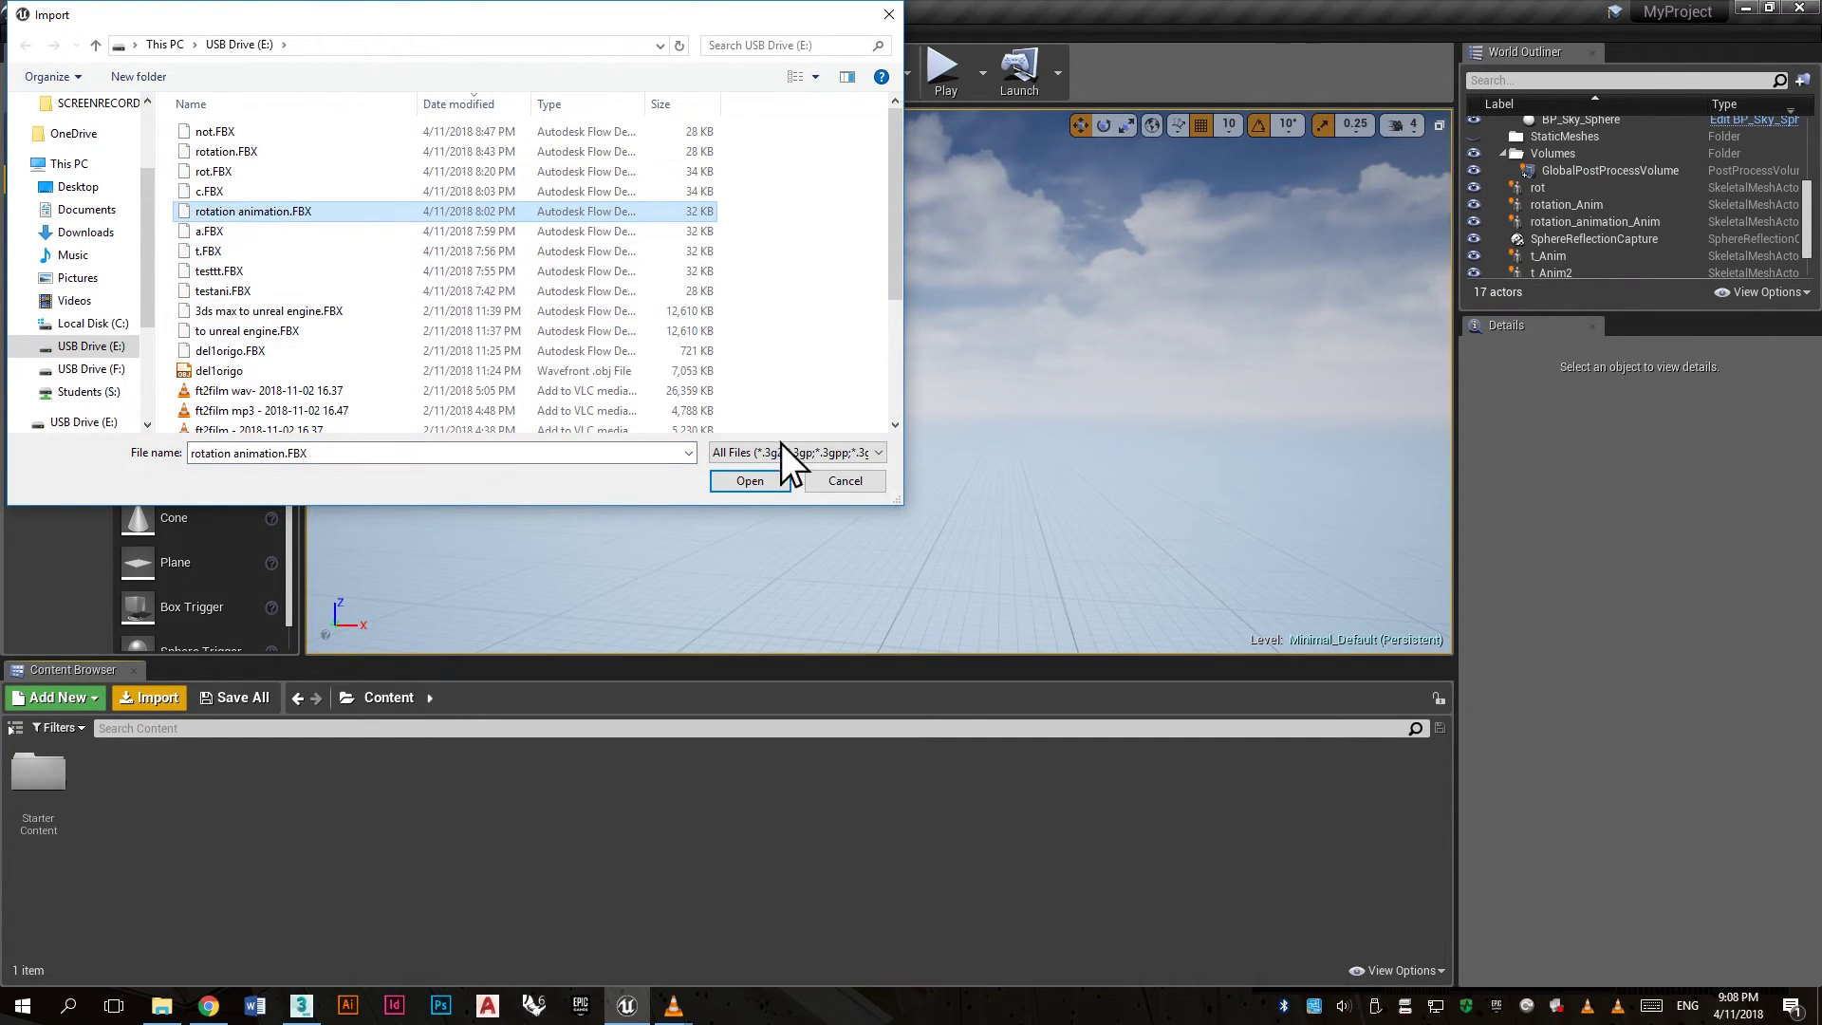
click(776, 482)
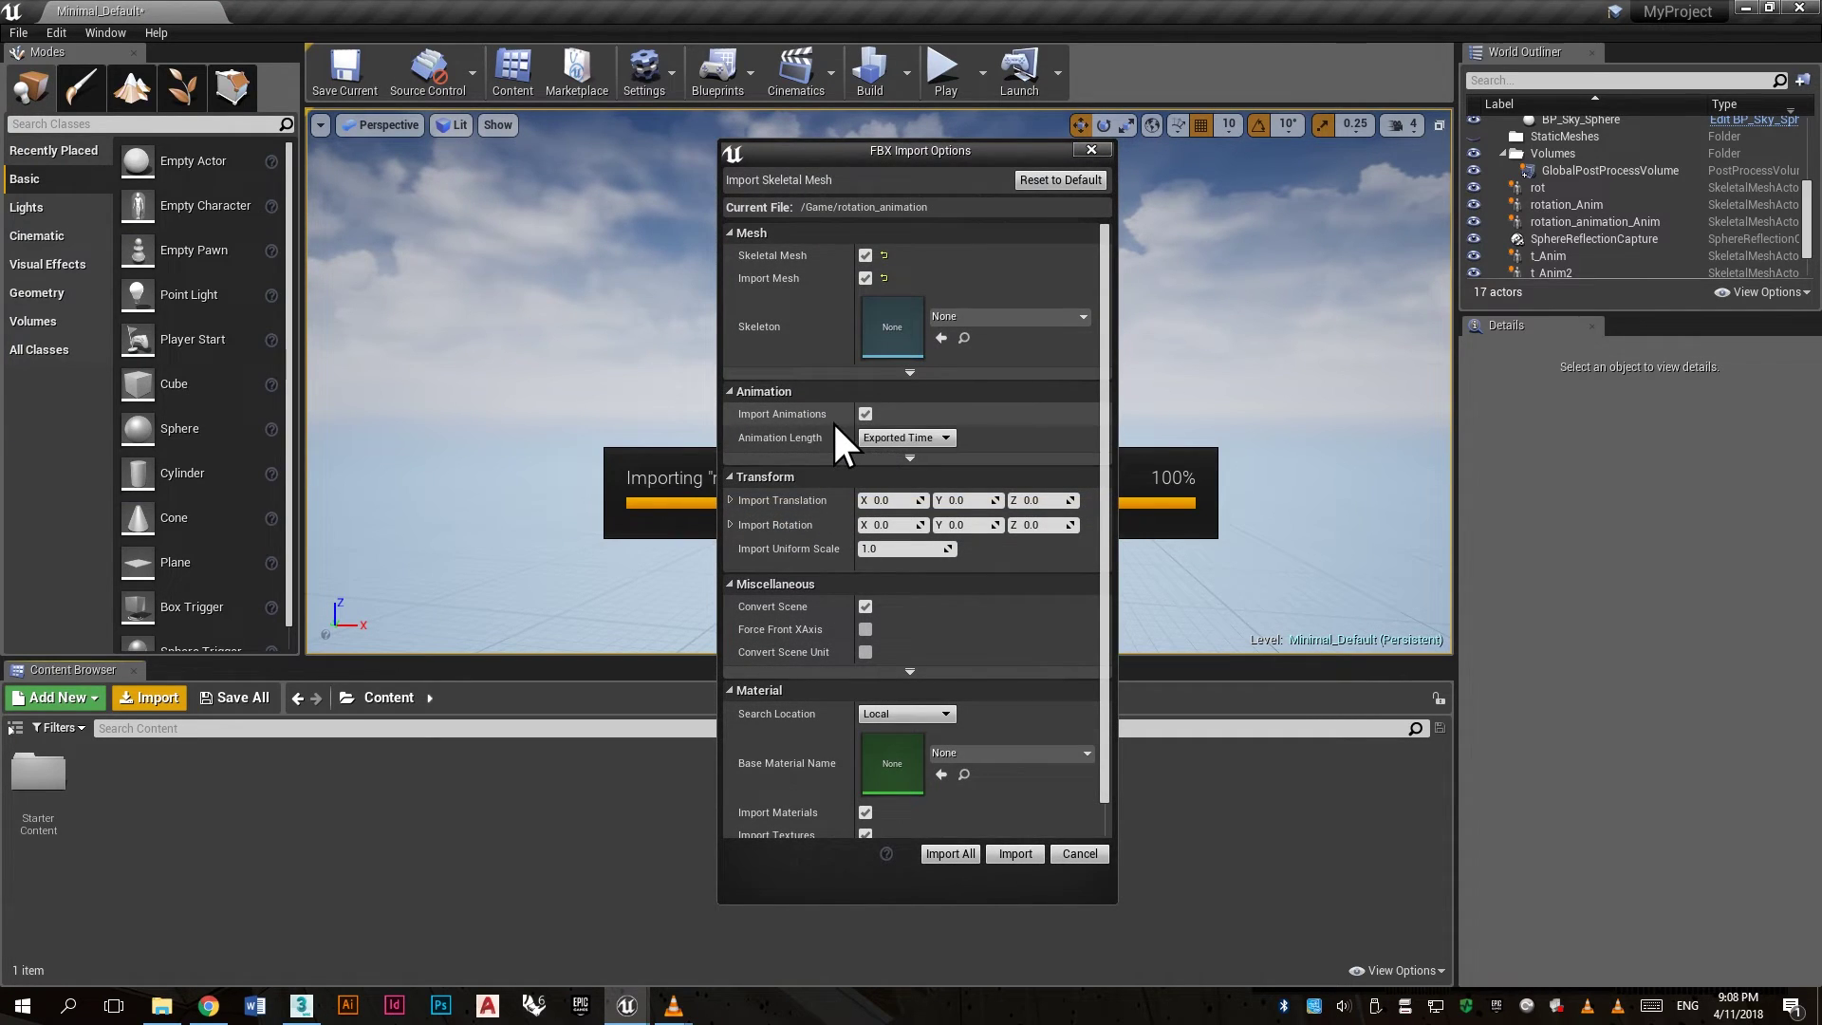
click(945, 855)
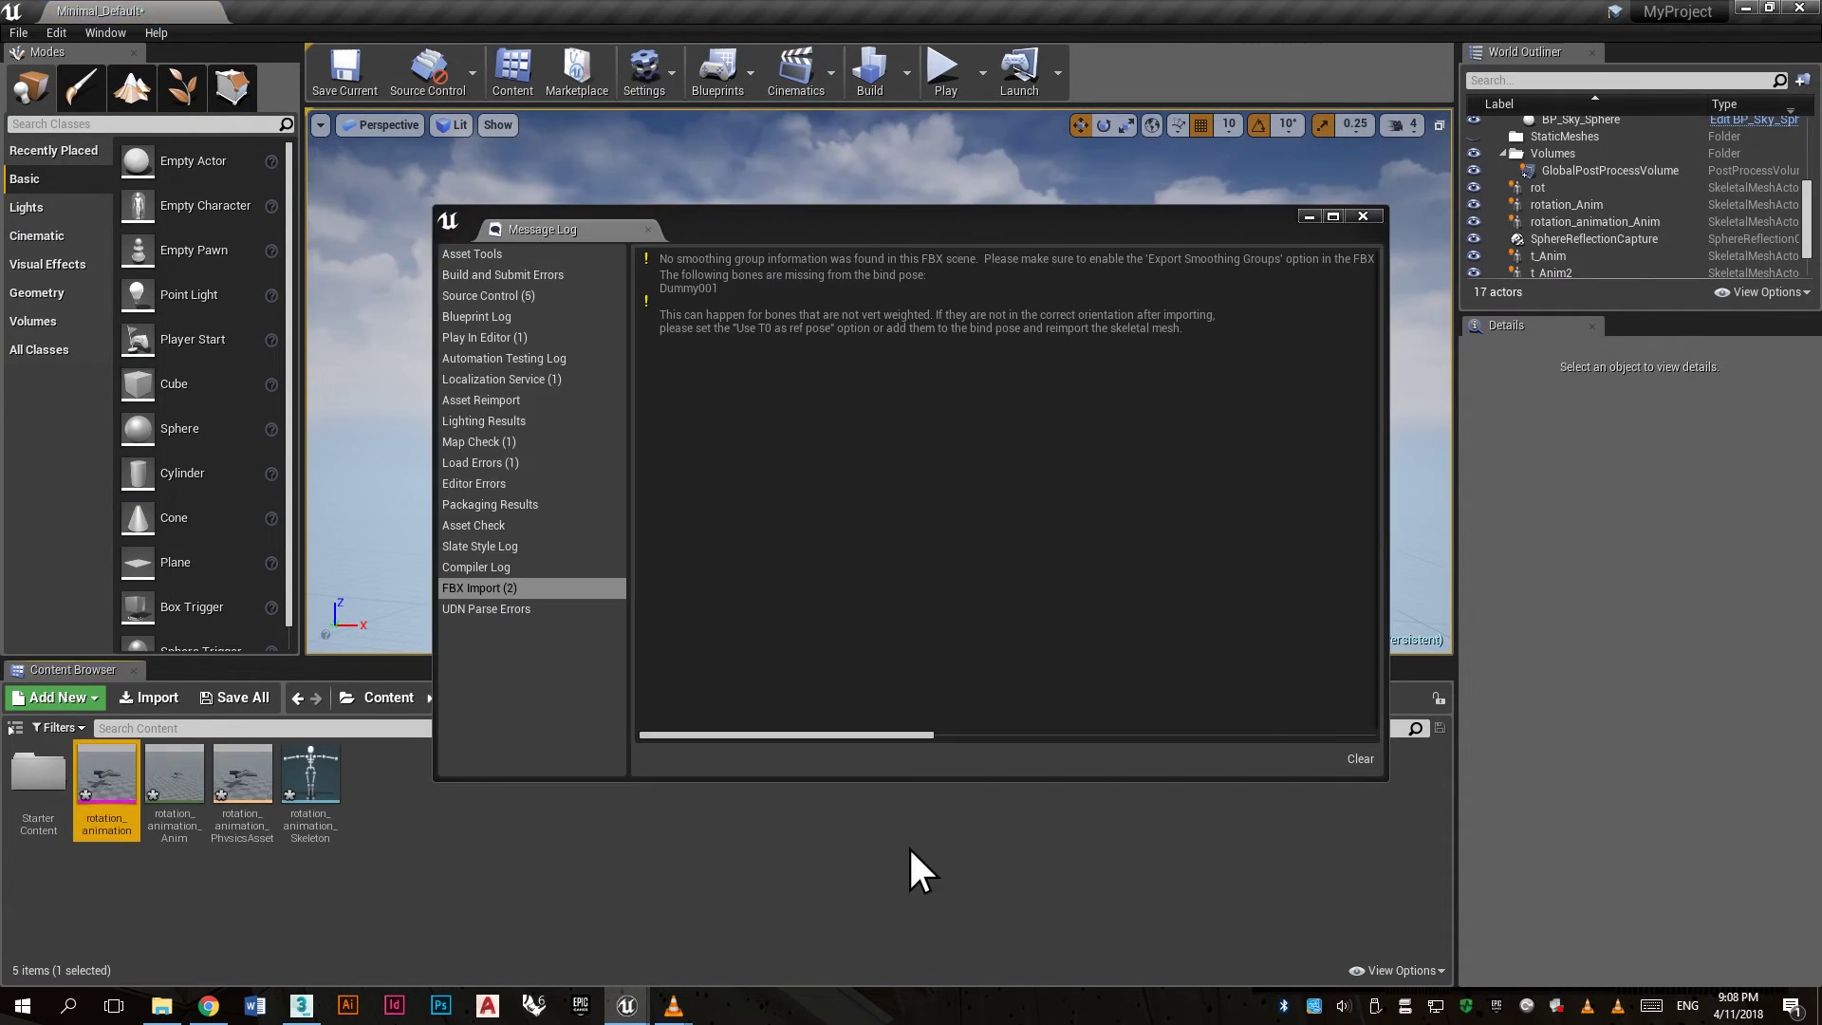
click(1362, 217)
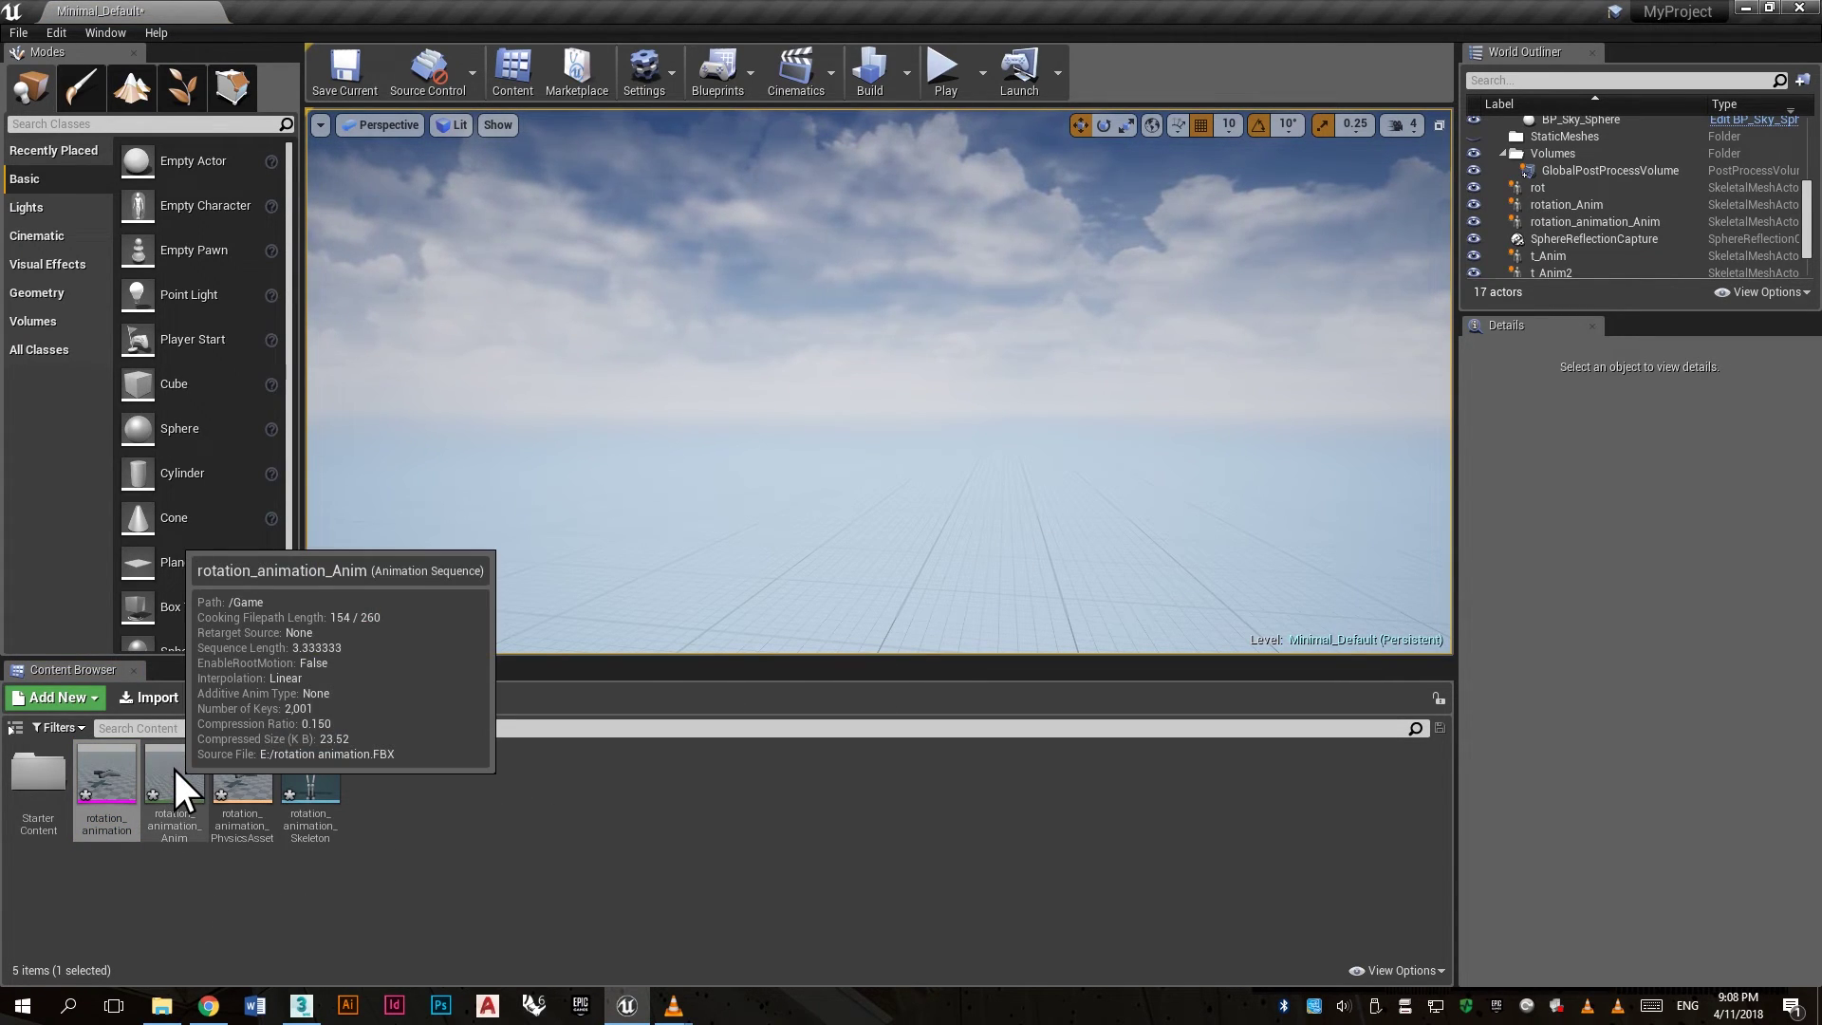
click(182, 797)
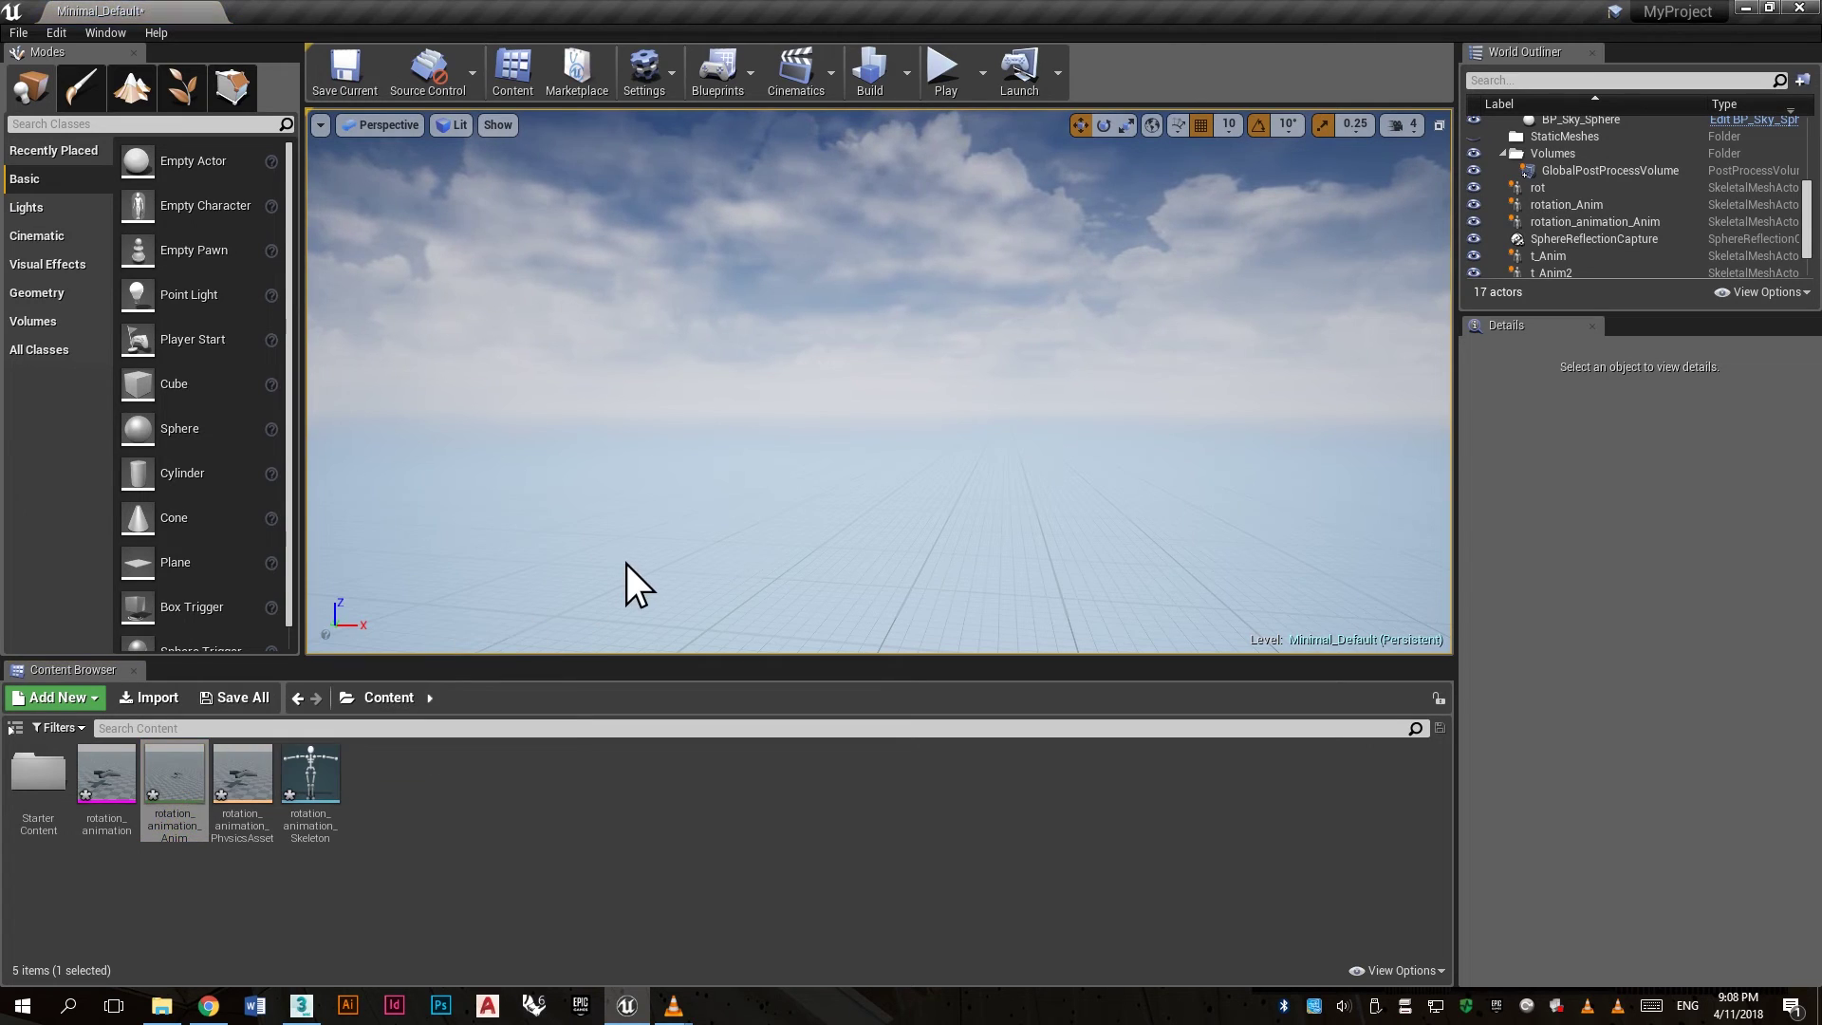
Step: Place rotation_animation_Anim in the level, frame the cross from above, and play the level
drag(636, 583, 622, 569)
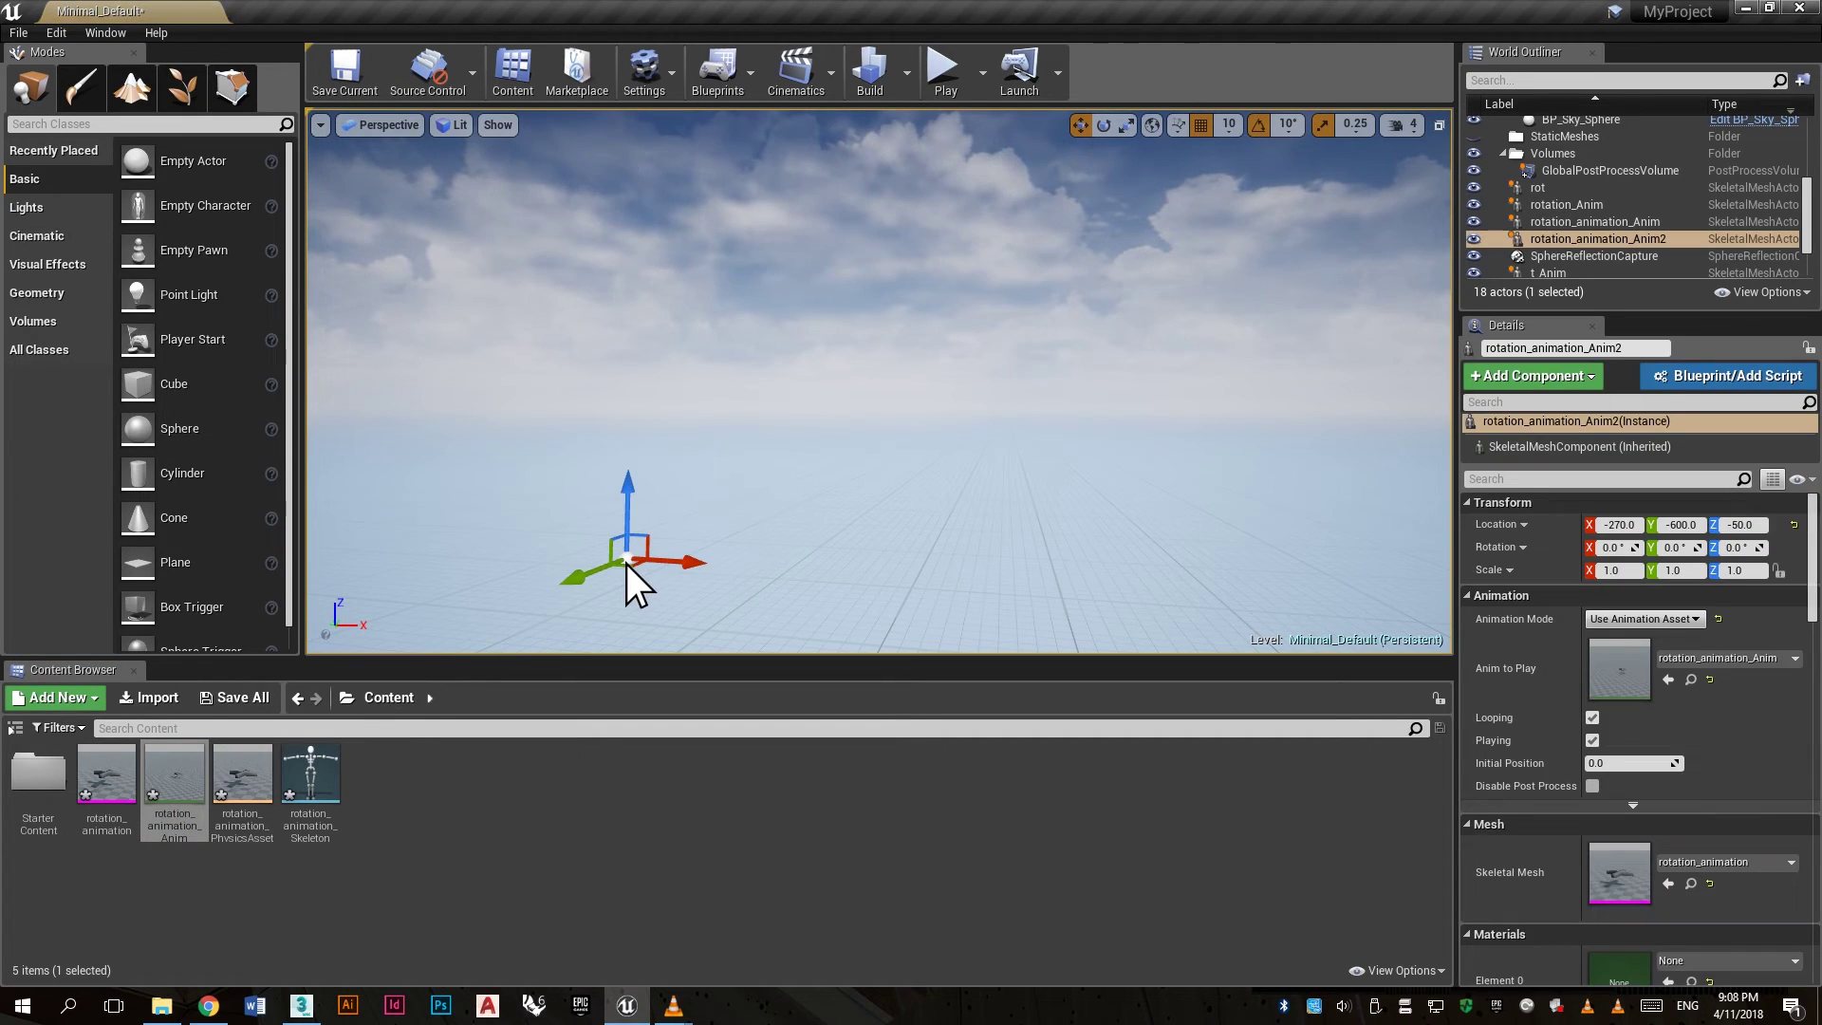
click(1573, 234)
double_click(1573, 237)
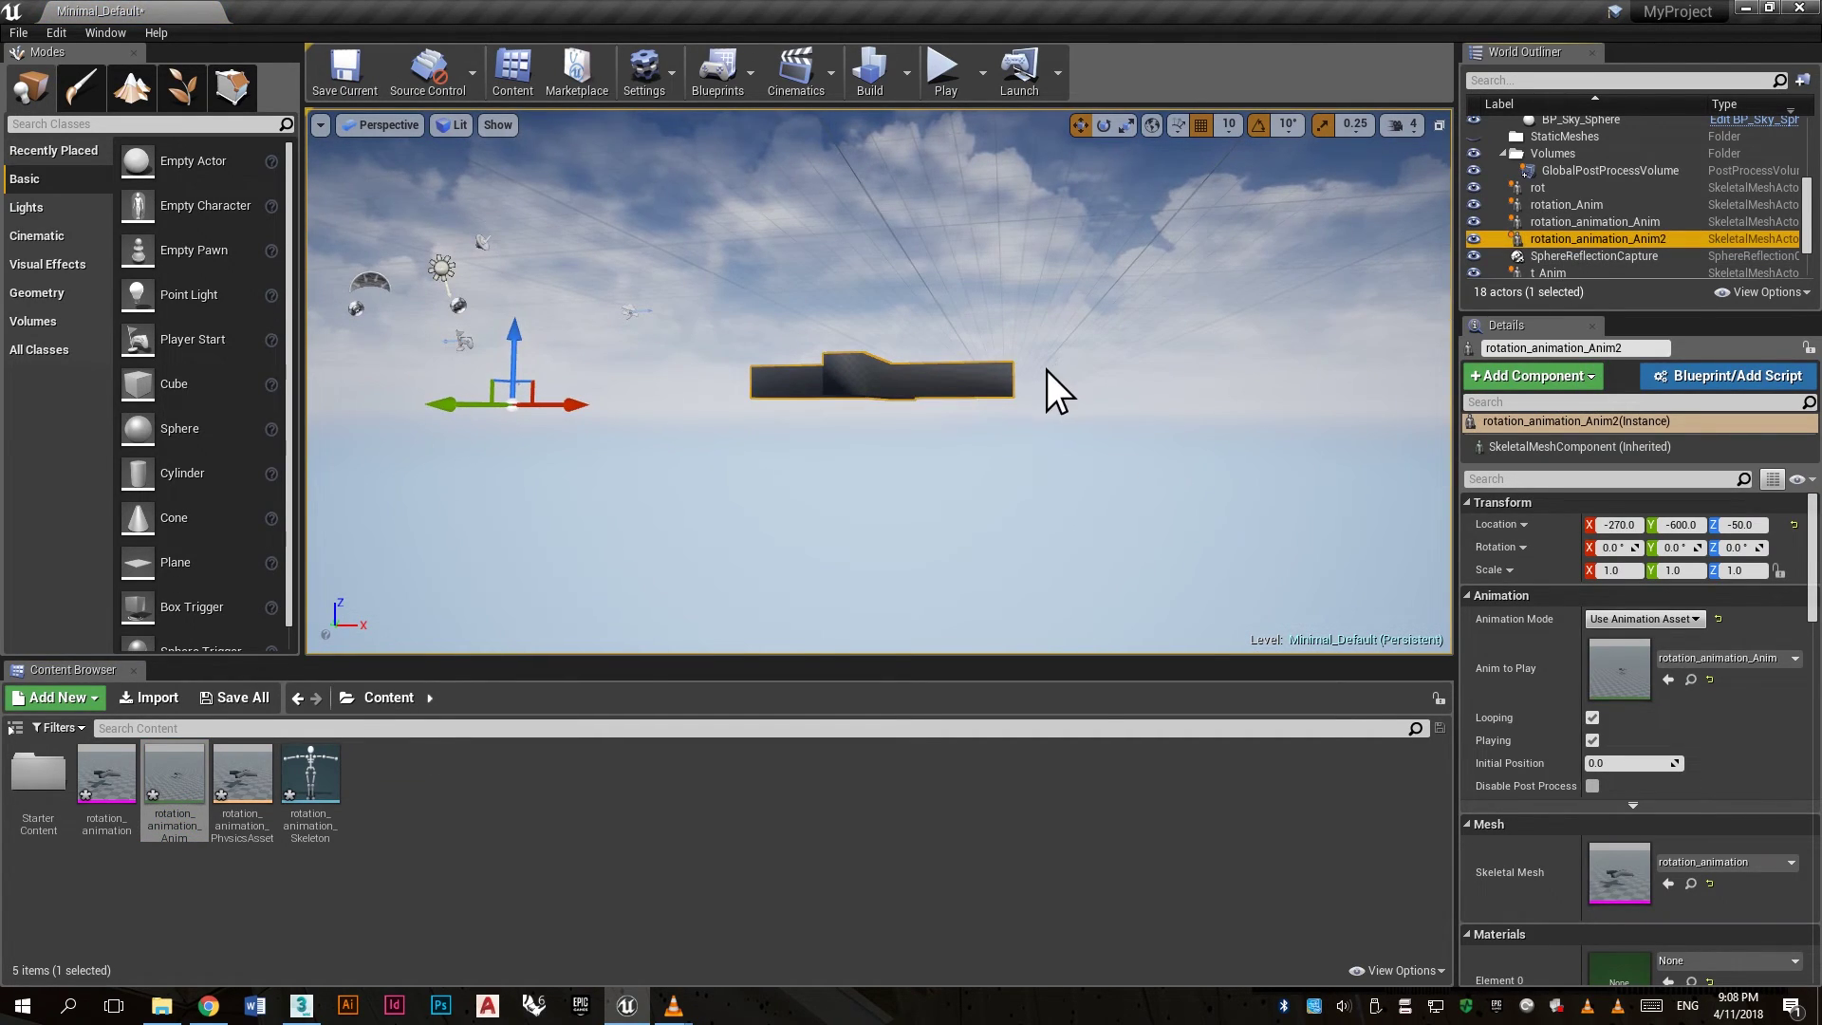
alt+drag(1058, 389, 1125, 441)
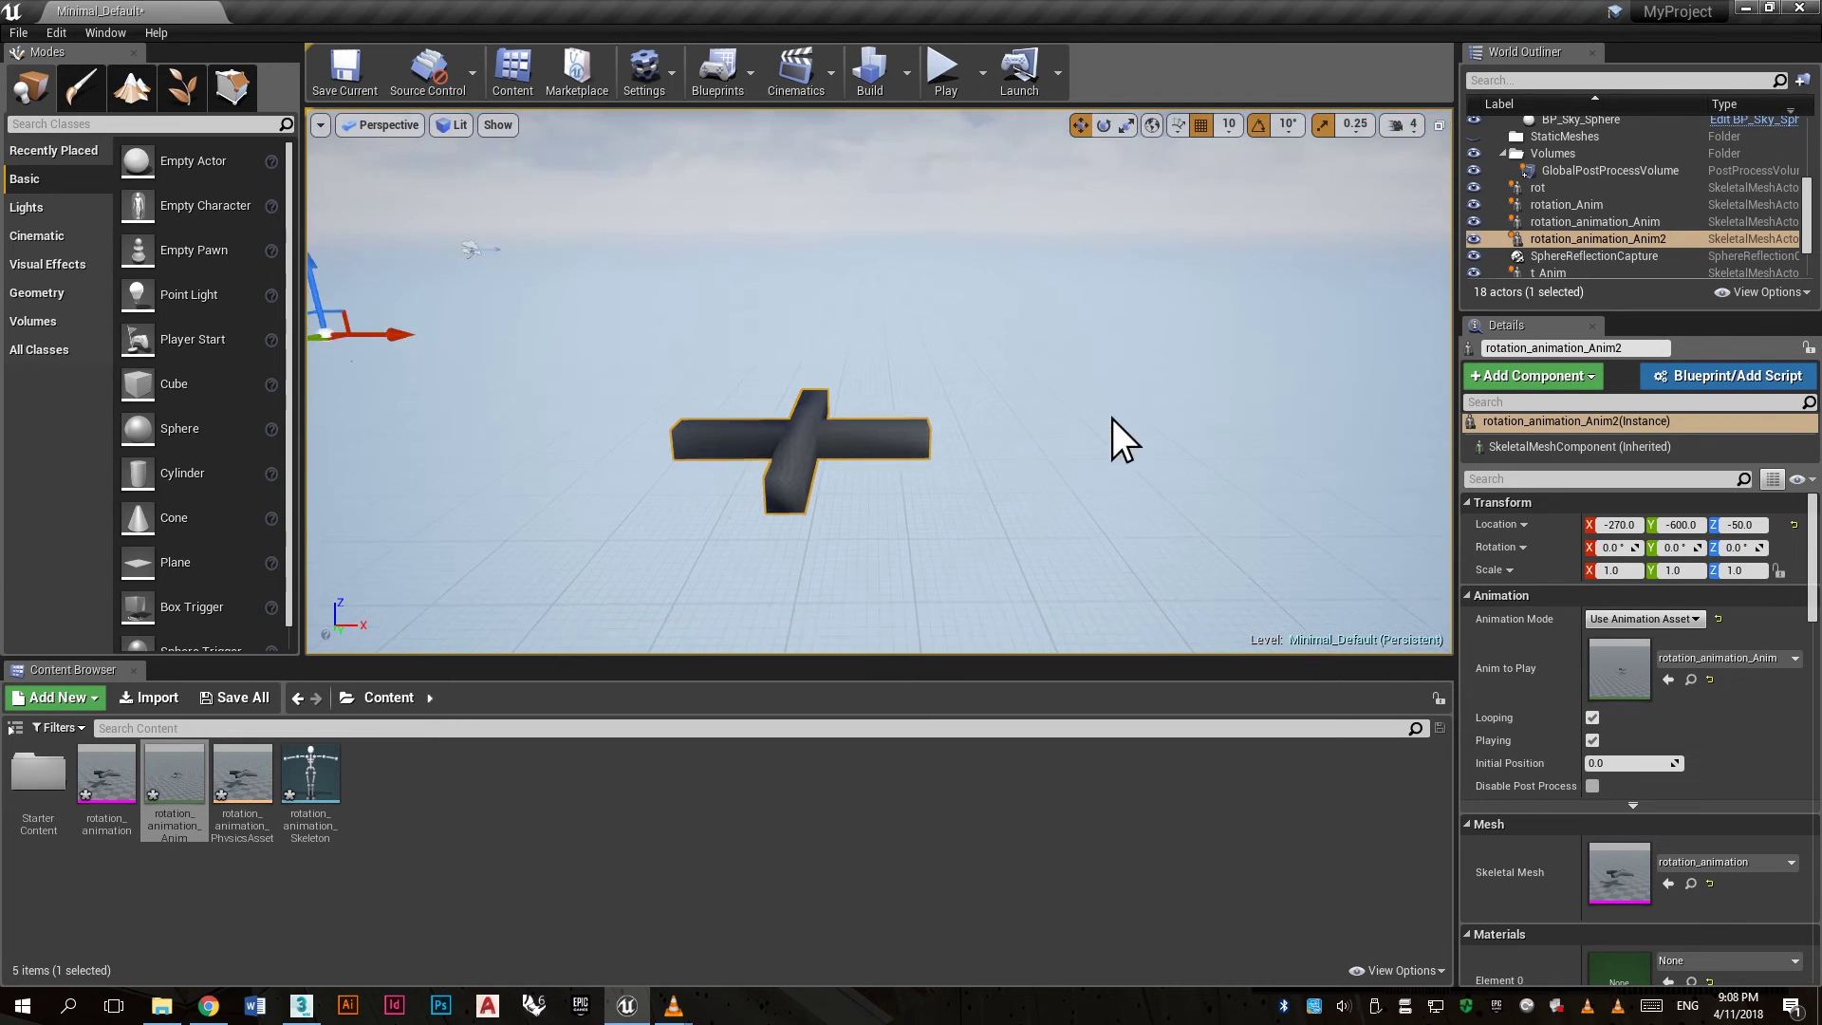
click(945, 71)
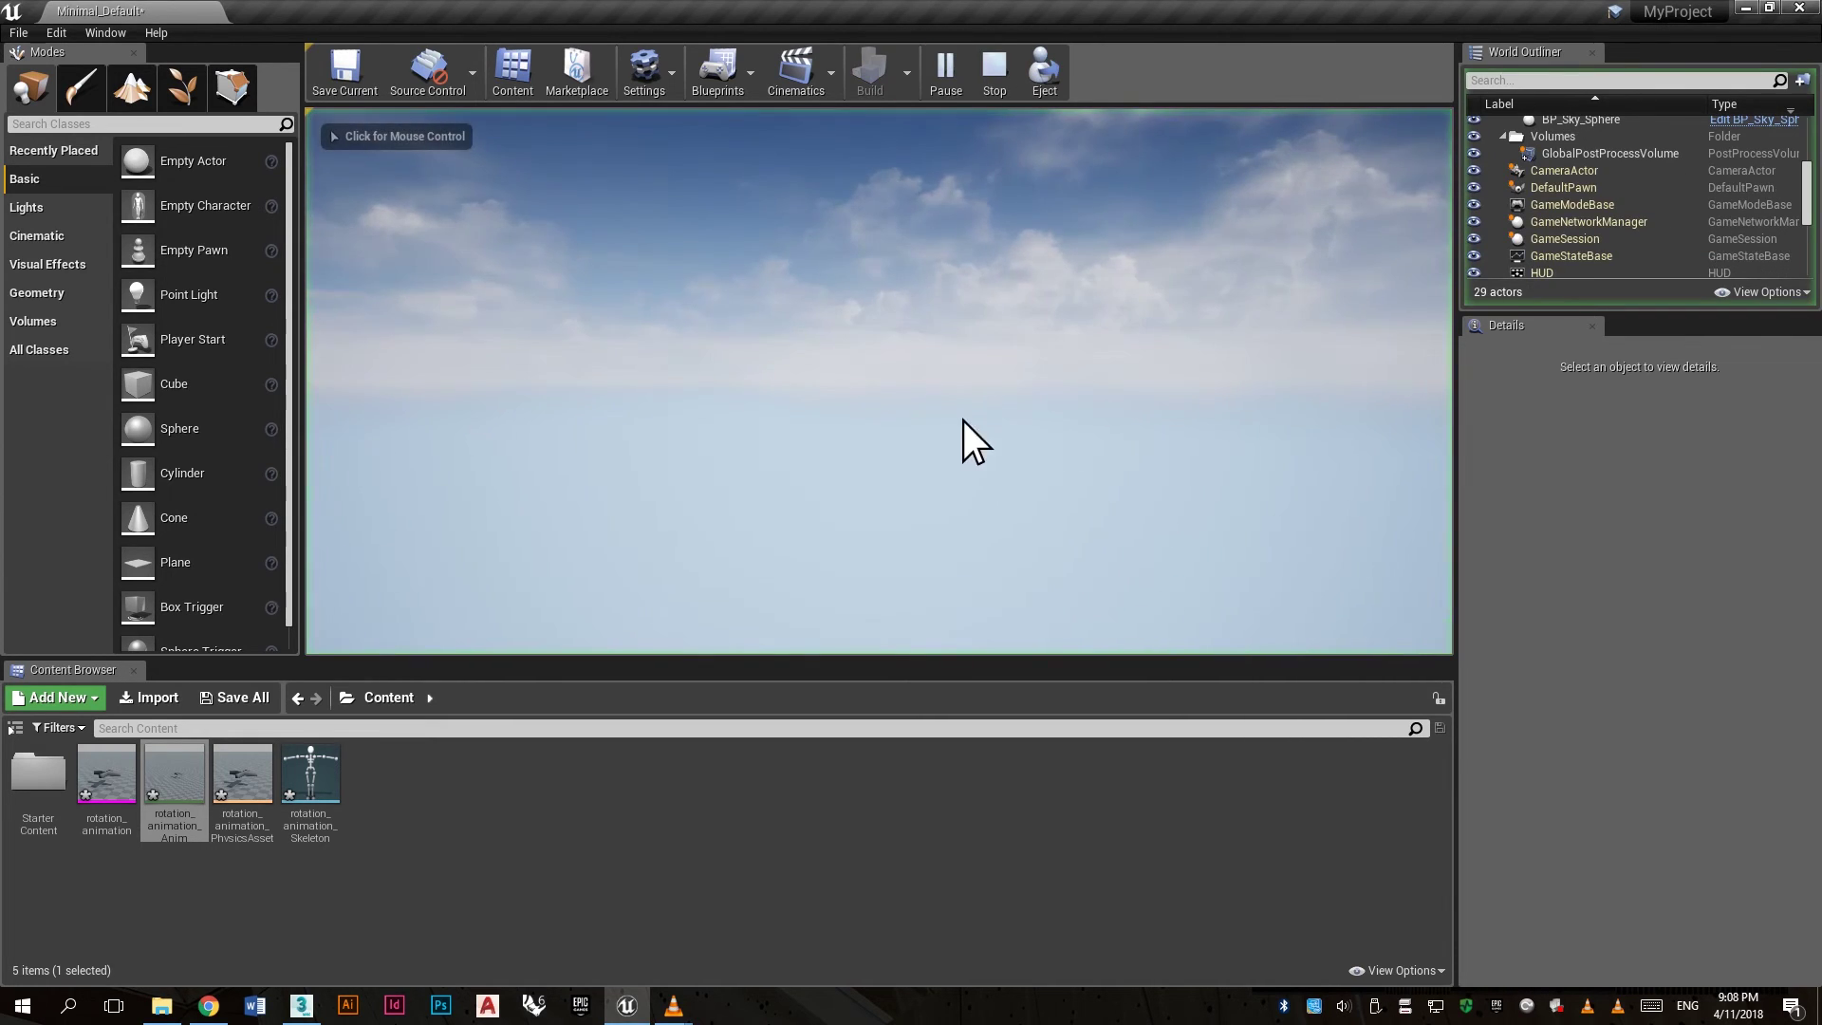
click(964, 421)
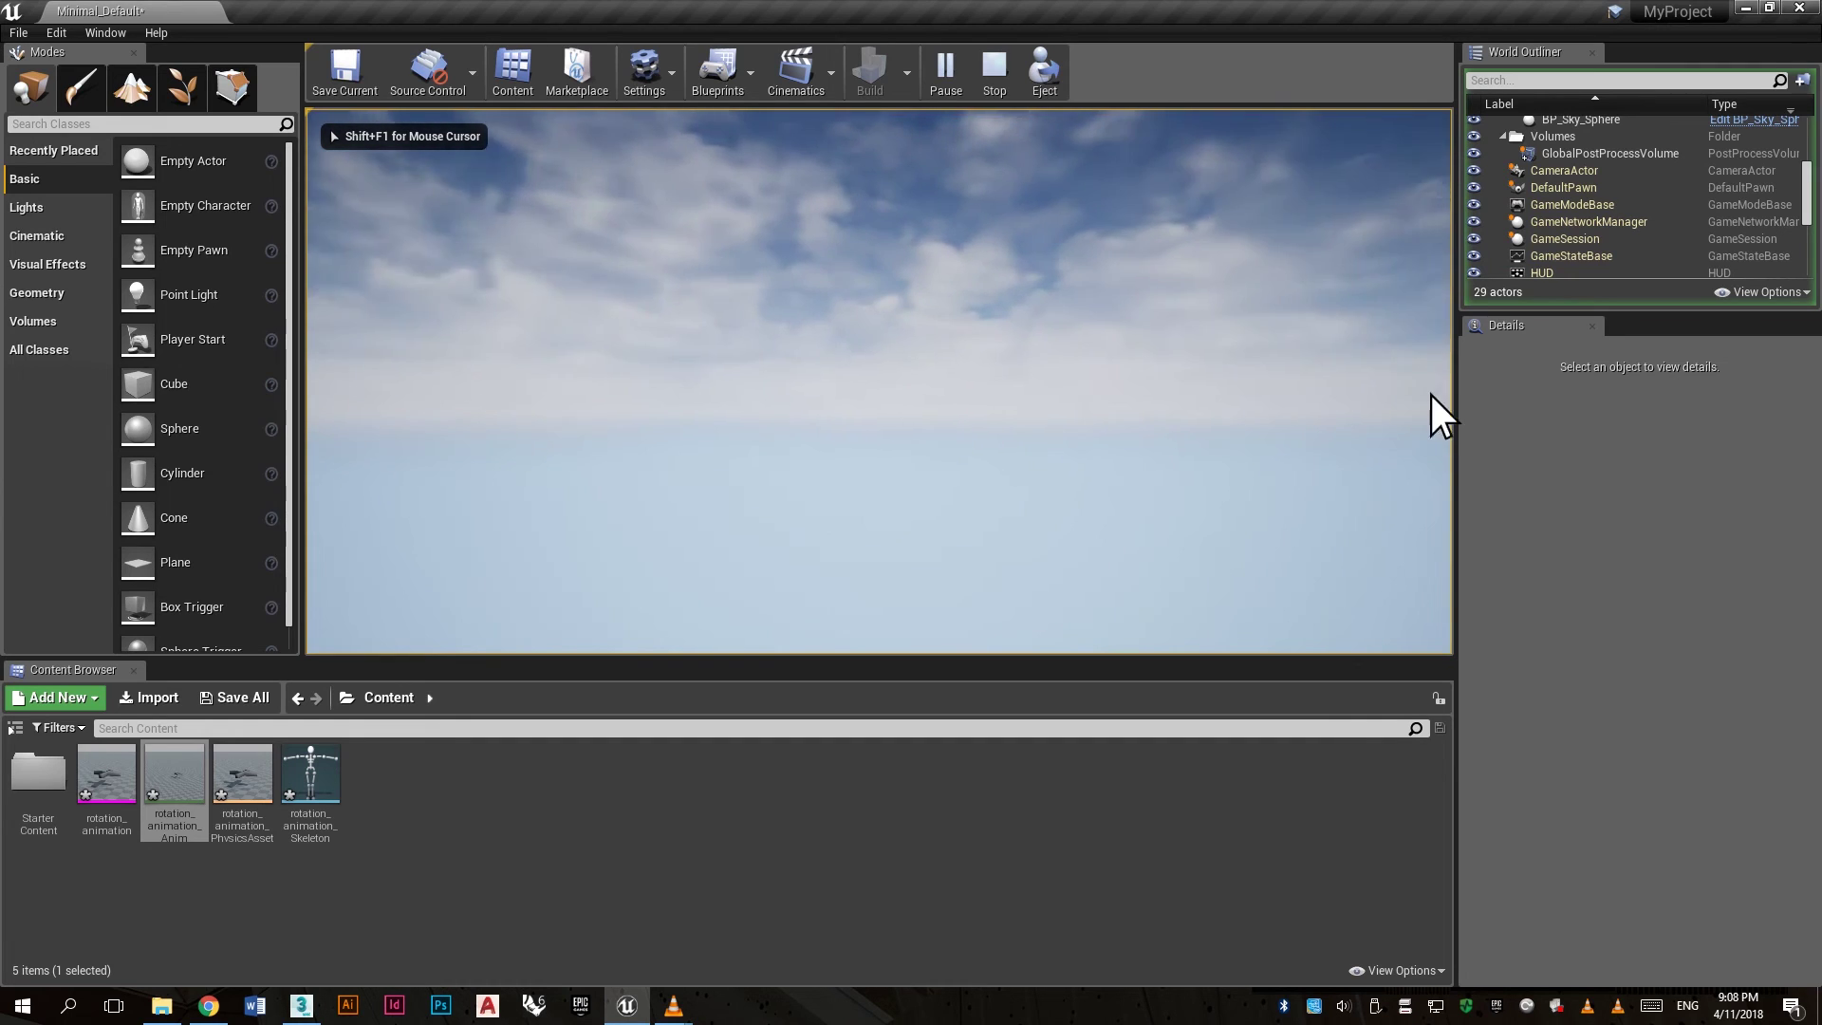